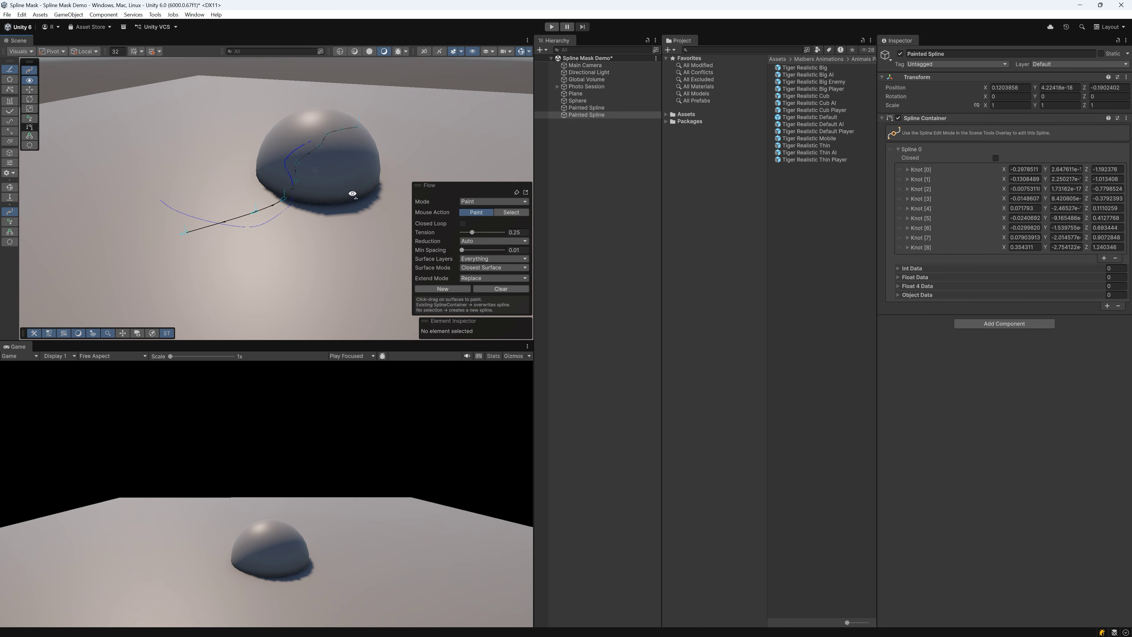
Delete the plane, sphere and both painted splines, and add the Tiger Realistic Big prefab to the scene
left_click_drag(595, 118, 580, 95)
key("Delete")
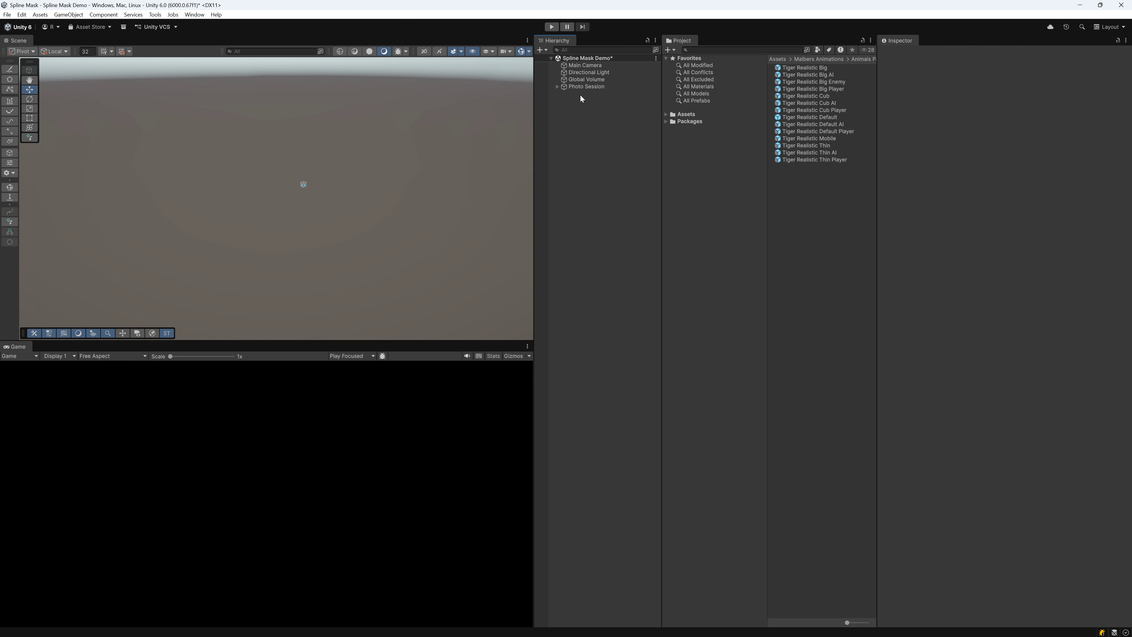
left_click(813, 68)
left_click_drag(813, 68, 580, 127)
left_click_drag(491, 152, 314, 146, "alt")
key("s")
mouse_move(314, 146)
right_mouse_down()
mouse_move(306, 169)
mouse_move(306, 160)
right_mouse_up()
key("e")
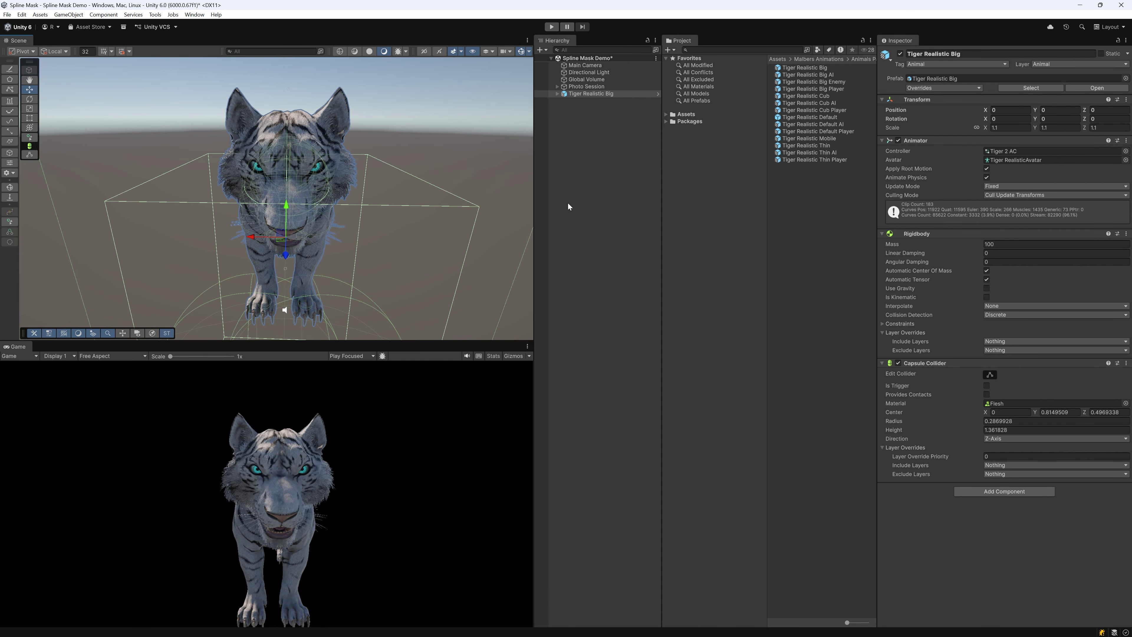
left_click(571, 198)
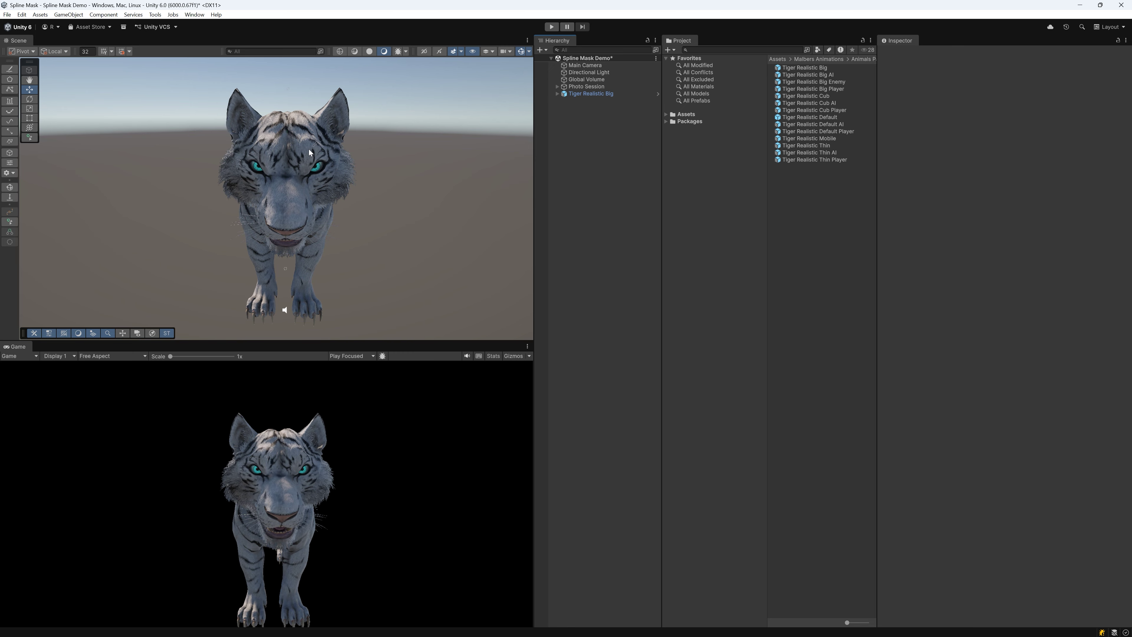
Activate the Flow spline tool in Mesh Paint mode and assign Tiger_Body_LOD0 as its mesh renderer
left_click(10, 69)
left_click(476, 229)
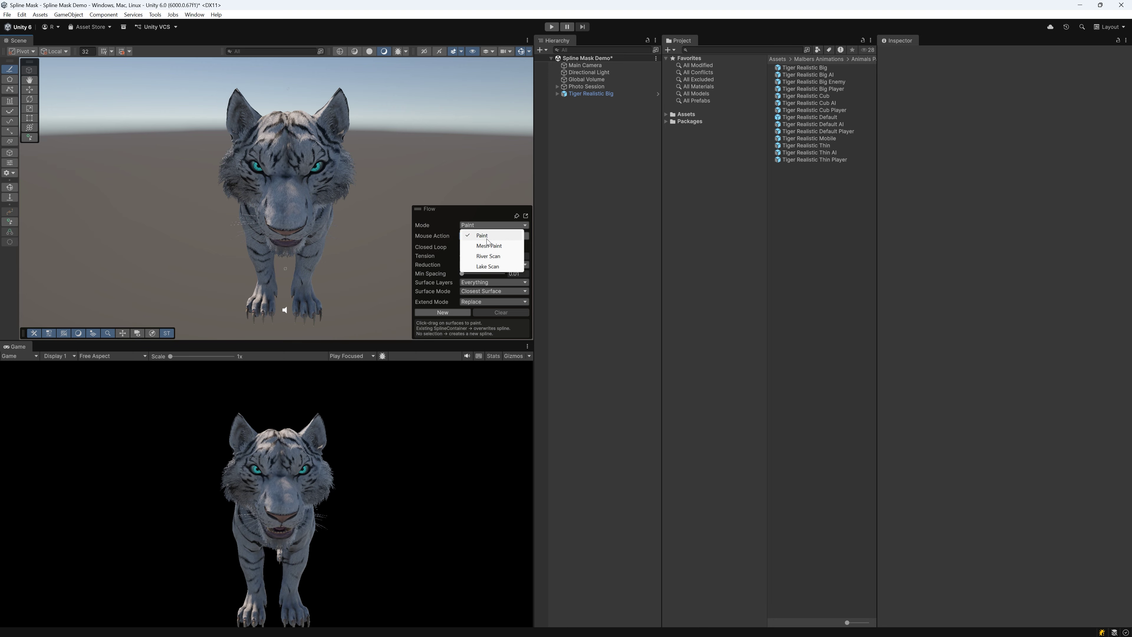
left_click(480, 250)
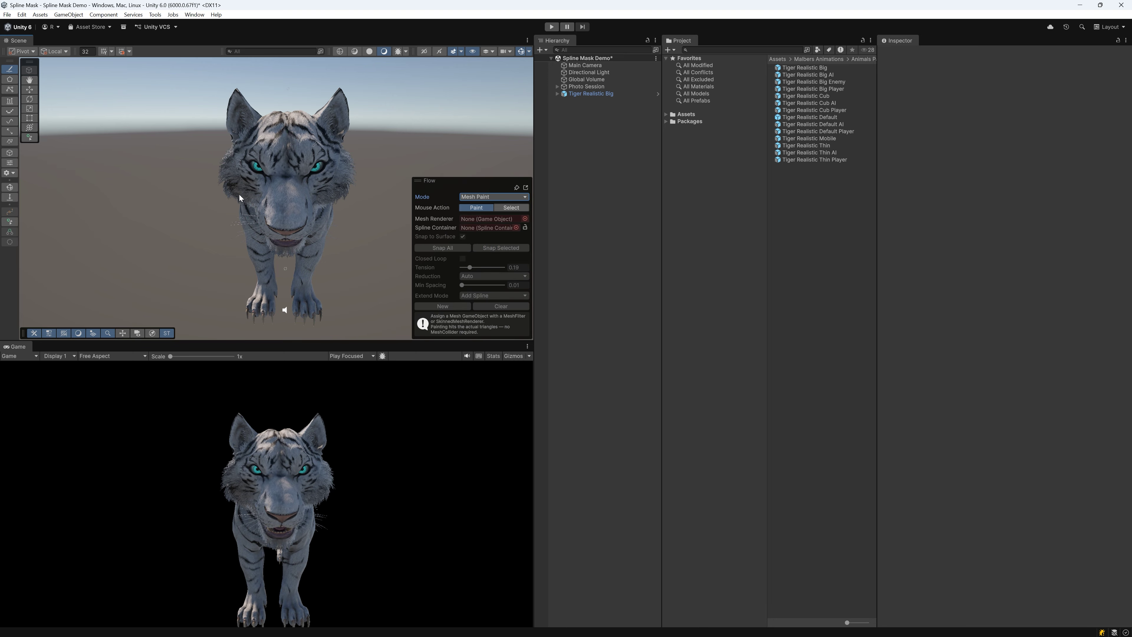
left_click(557, 93)
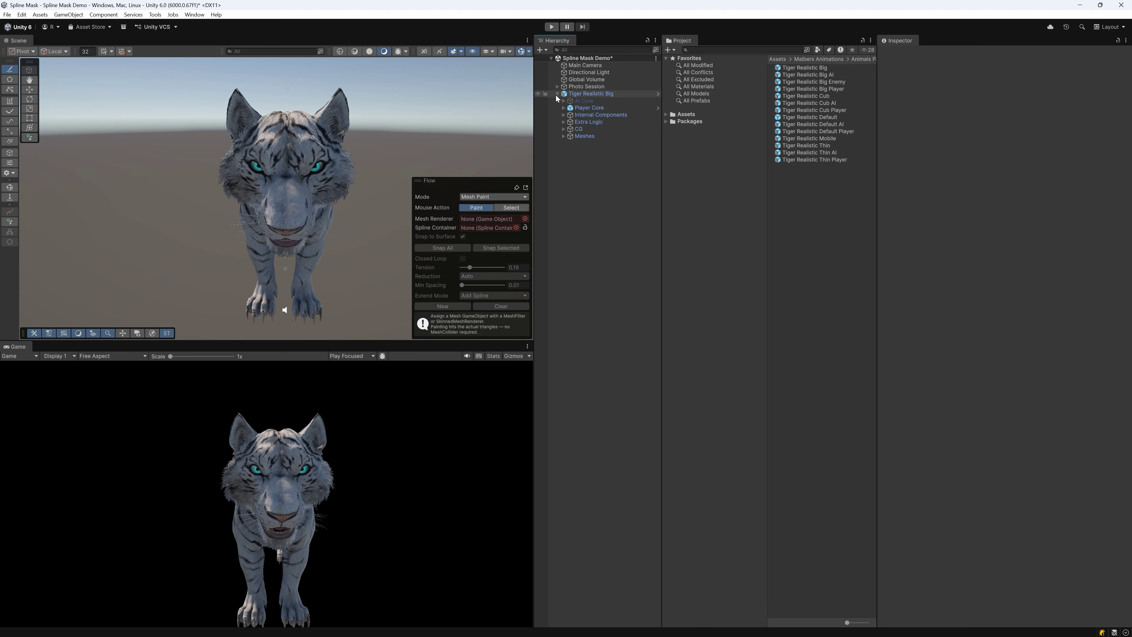
left_click(564, 136)
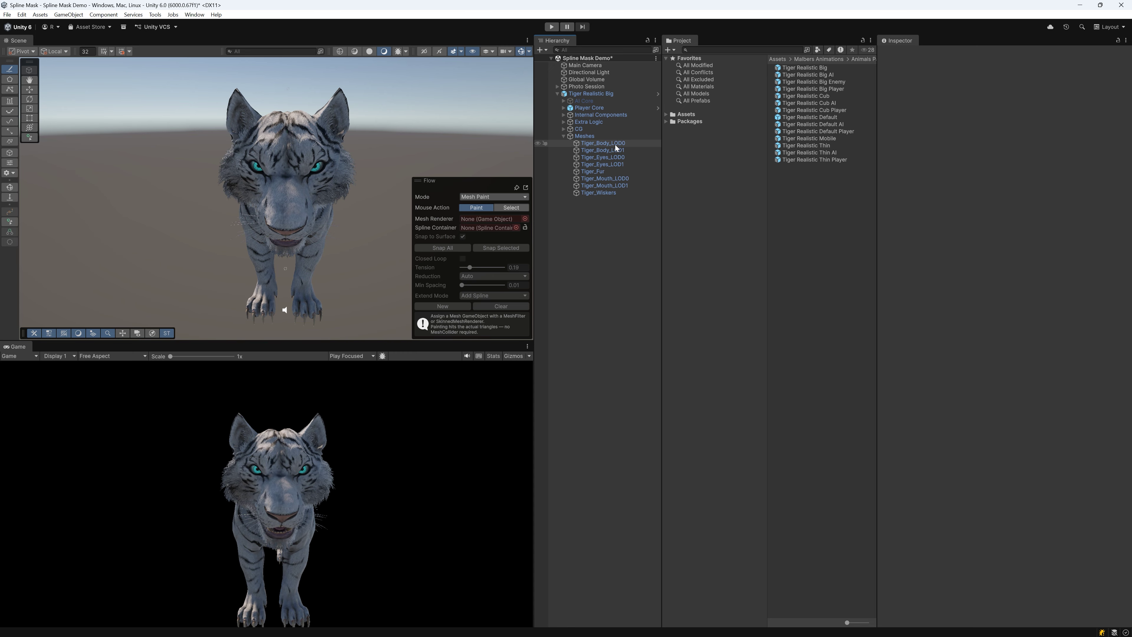
left_click_drag(614, 143, 490, 217)
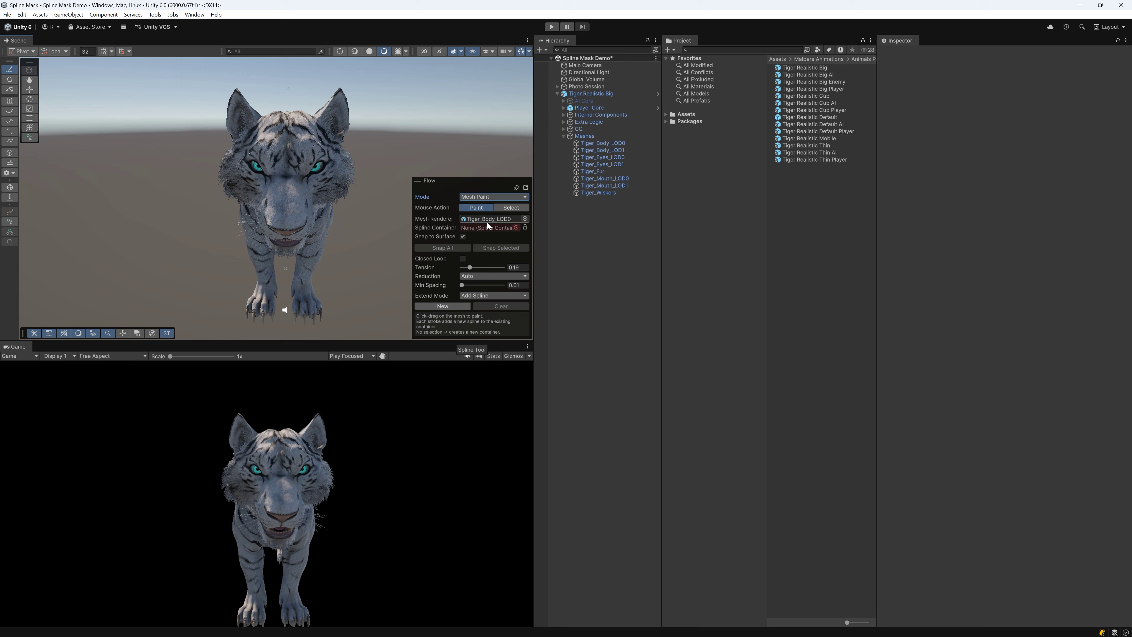
Create a new spline container and lock it in the Flow tool, checking the lock by selecting other tiger meshes
left_click(454, 305)
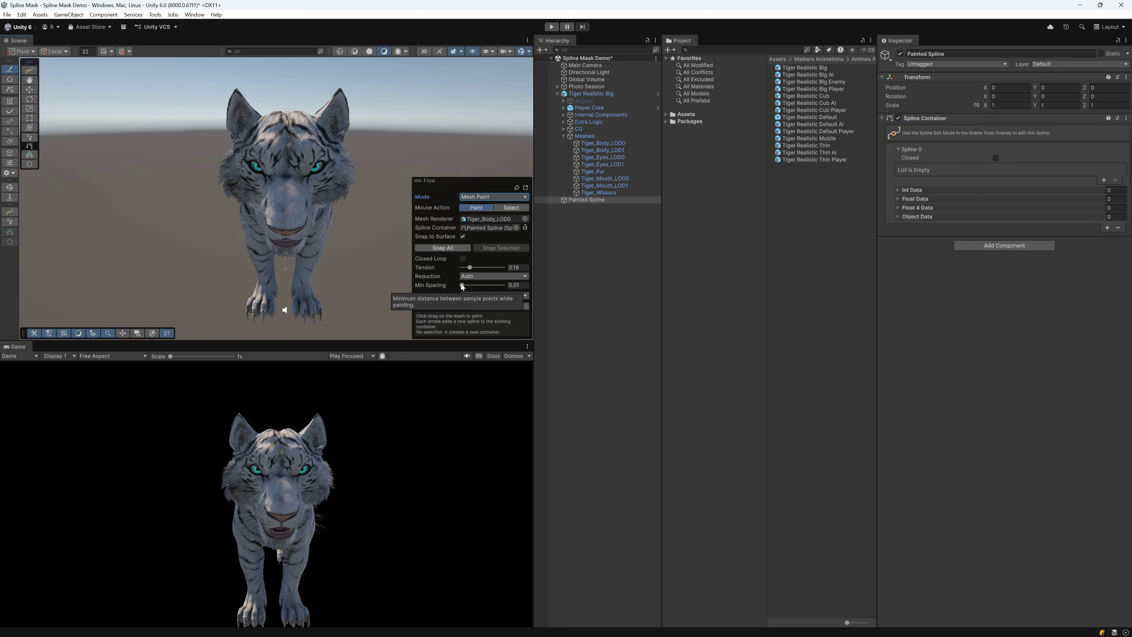
left_click(526, 227)
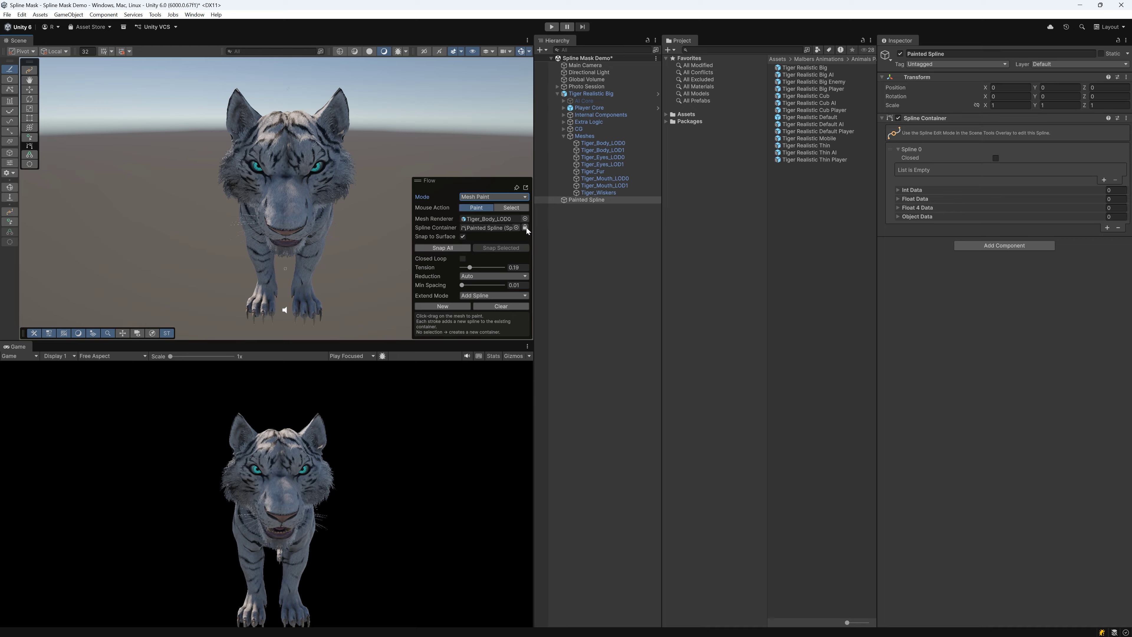
left_click(597, 194)
left_click(598, 185)
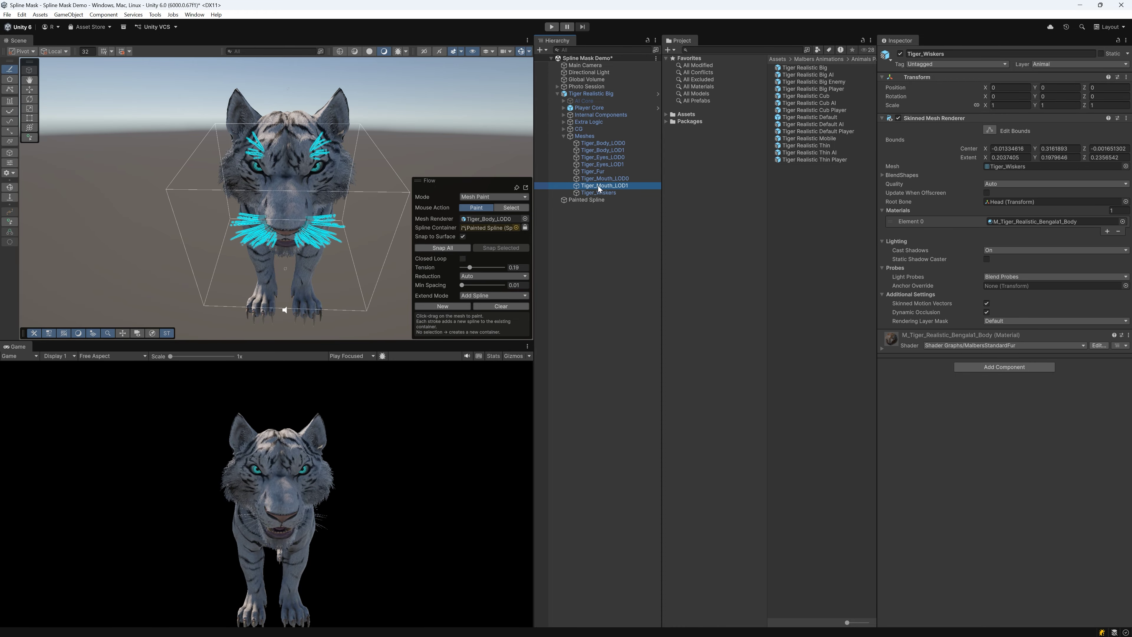
left_click(595, 163)
left_click(589, 137)
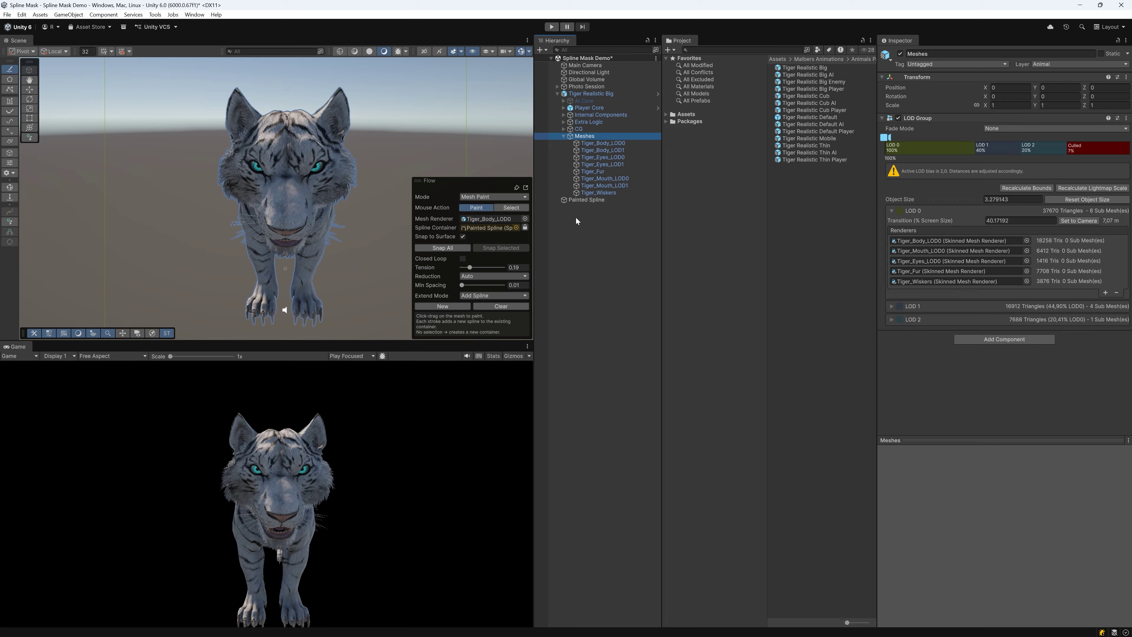
left_click(592, 200)
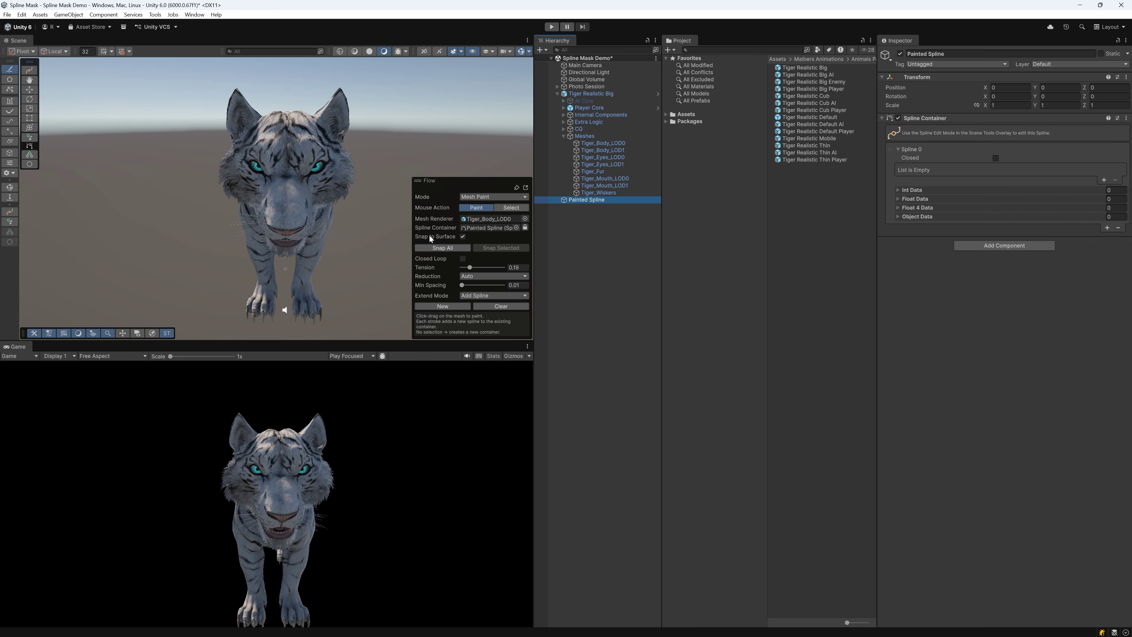
Paint four separate splines onto the tiger's face, shoulder, front leg and hindquarter
left_click_drag(287, 132, 278, 145)
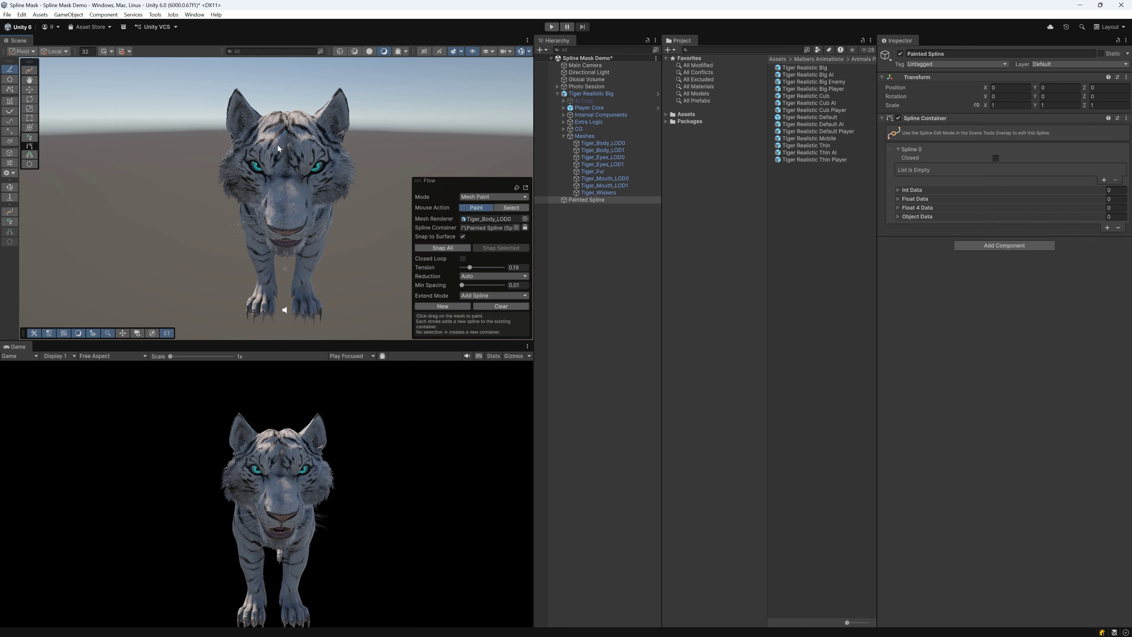
left_click_drag(278, 205, 23, 201)
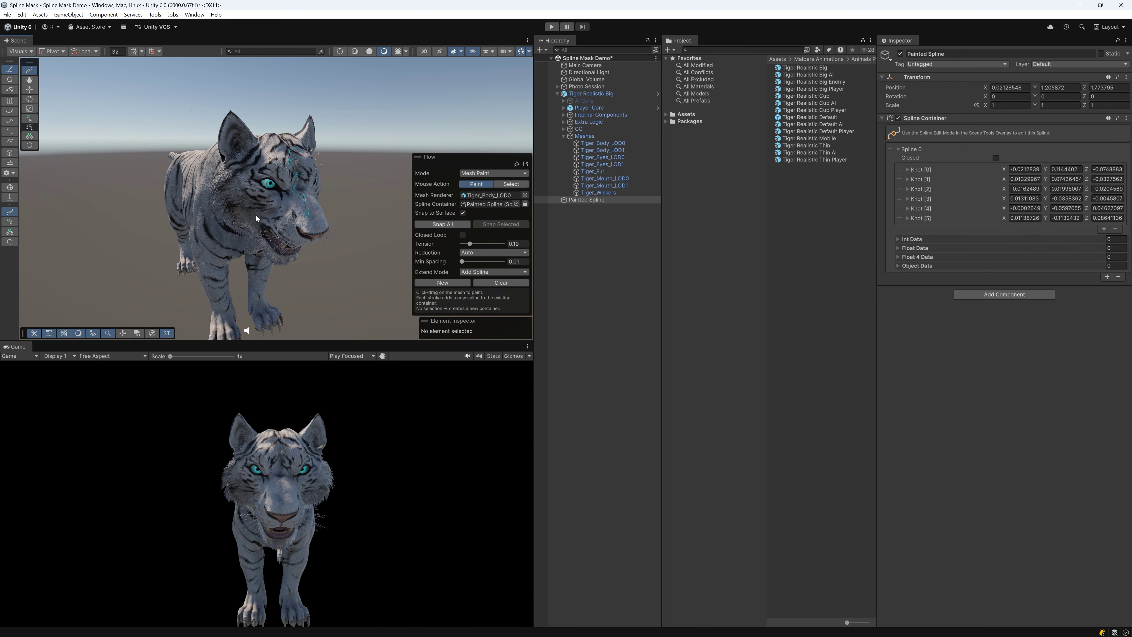
scroll(256, 215, "up", 5)
mouse_move(256, 215)
left_mouse_down("alt")
mouse_move(253, 192)
mouse_move(299, 205)
mouse_move(339, 176)
left_mouse_up("alt")
left_click_drag(265, 290, 266, 291)
scroll(312, 259, "down", 4)
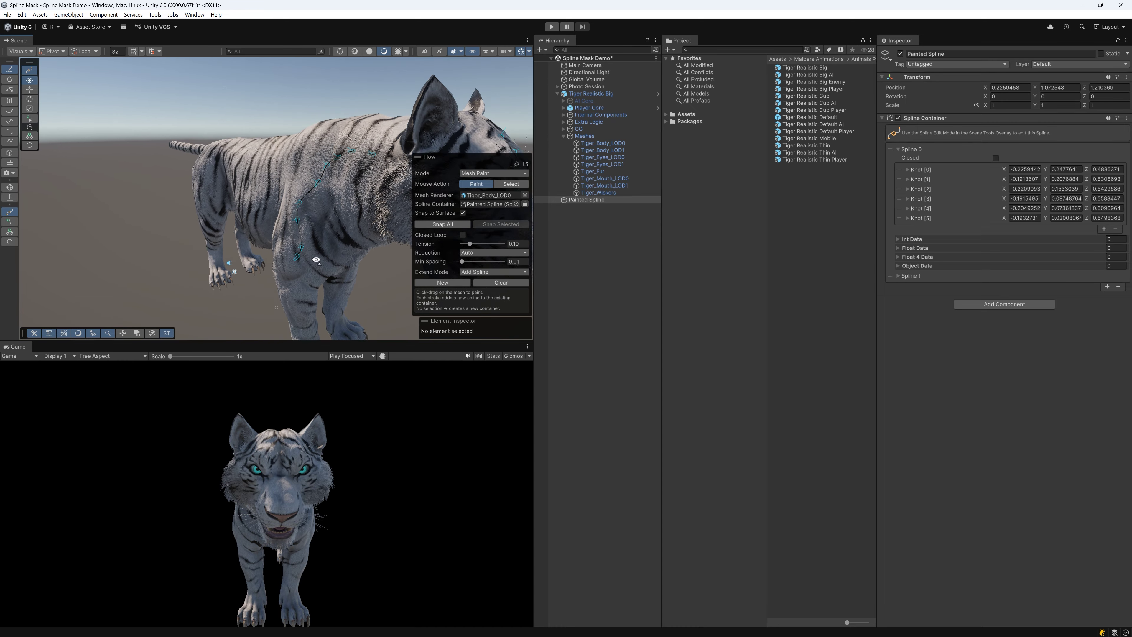
left_click_drag(316, 257, 313, 232, "alt")
left_click_drag(320, 284, 360, 215)
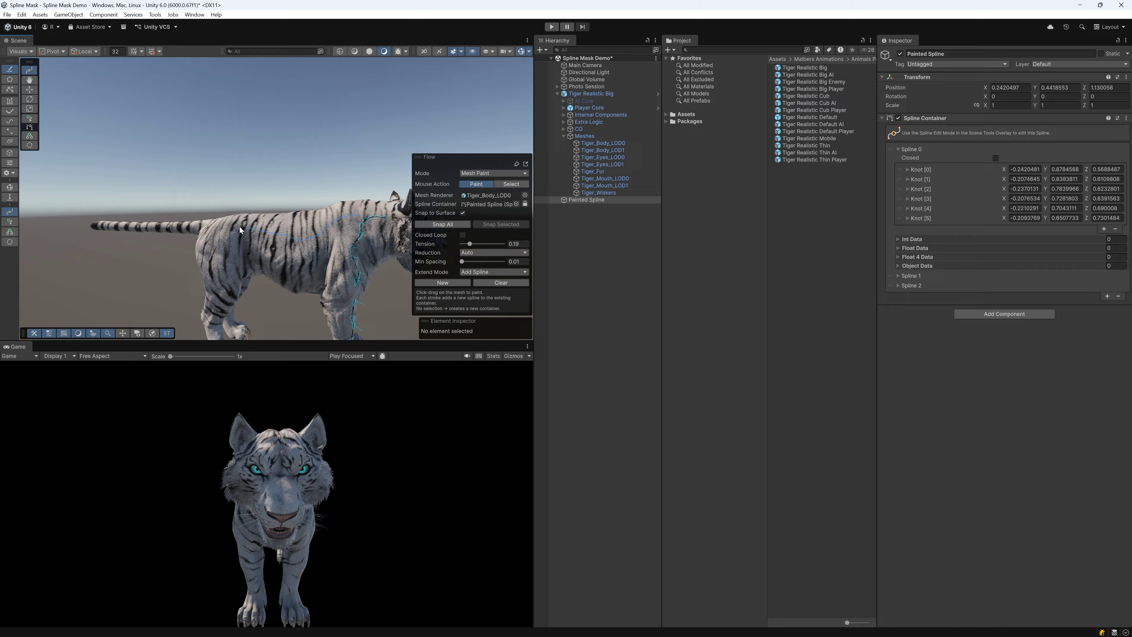
mouse_move(229, 271)
left_mouse_down()
mouse_move(428, 325)
mouse_move(267, 263)
left_mouse_up()
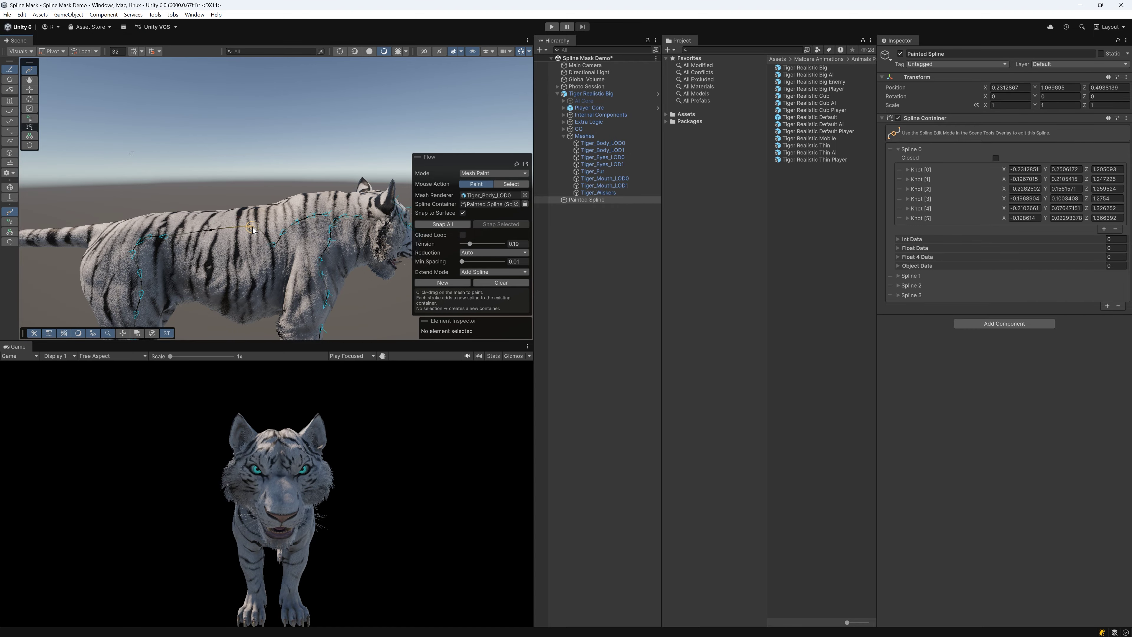
left_click_drag(228, 258, 234, 272, "alt")
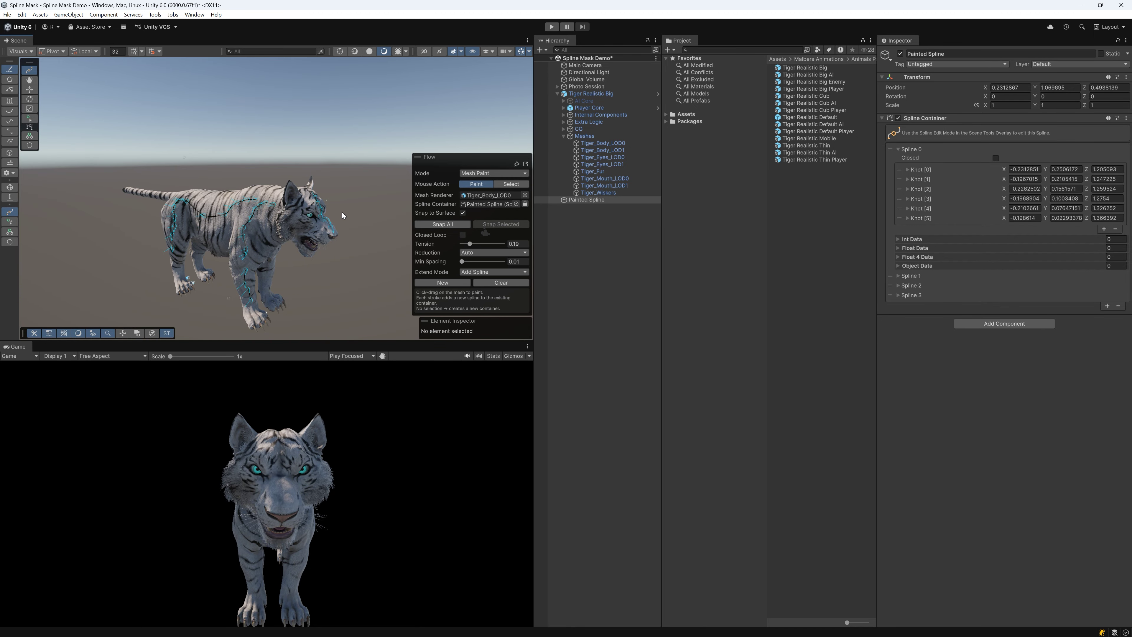
Clear all painted splines from the container, keeping the mouse action on Paint
left_click(512, 184)
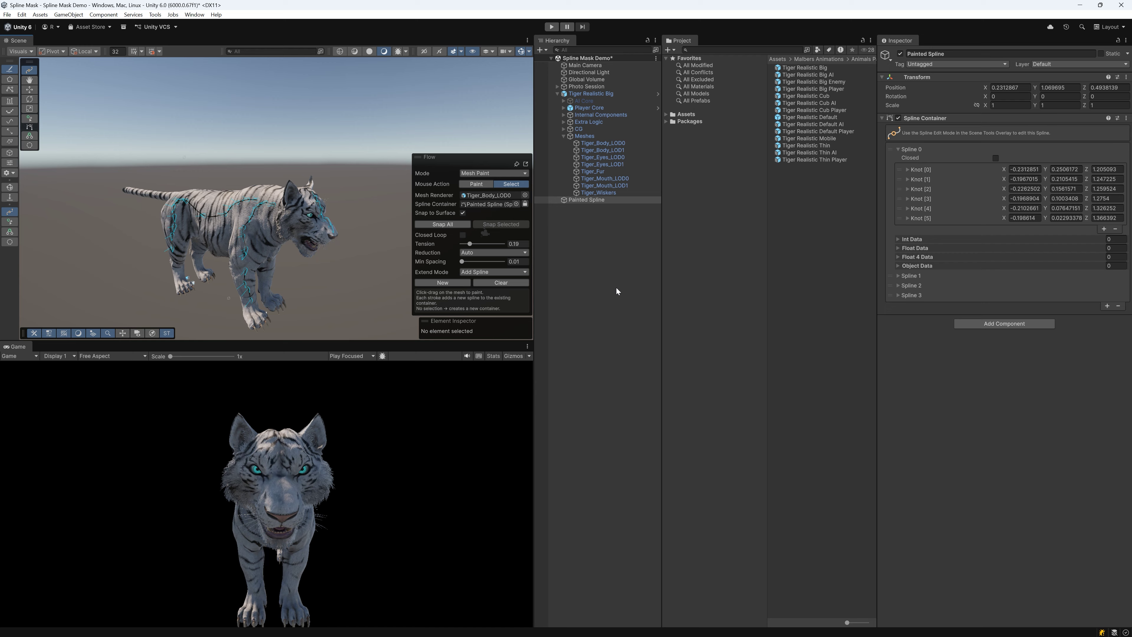
left_click(475, 186)
mouse_move(349, 227)
right_mouse_down()
mouse_move(235, 208)
mouse_move(202, 216)
right_mouse_up()
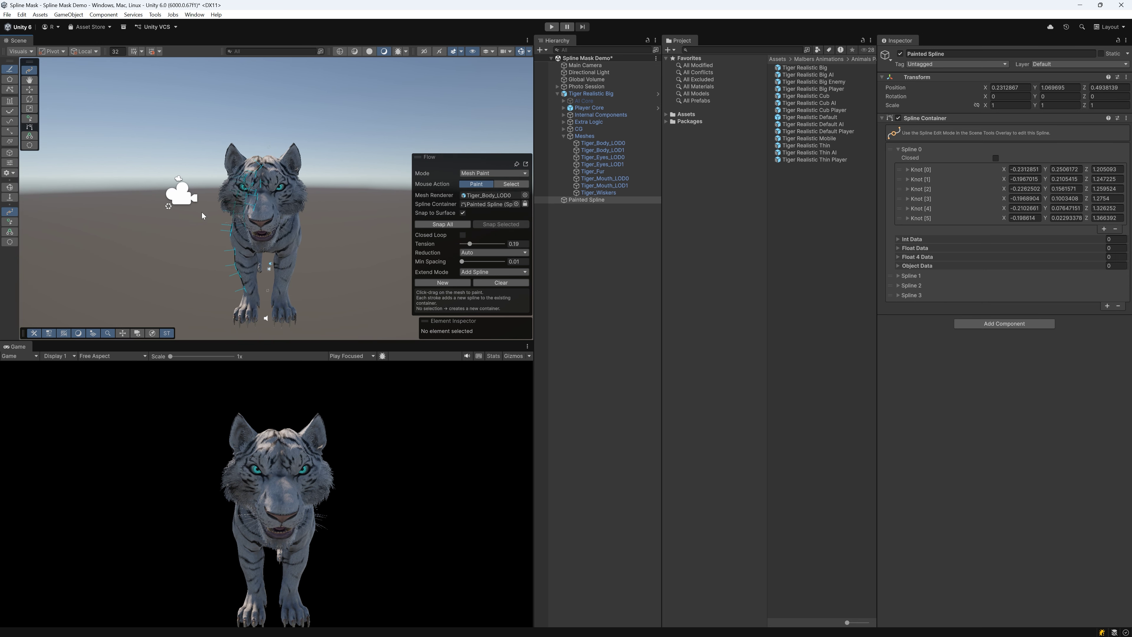
left_click(516, 283)
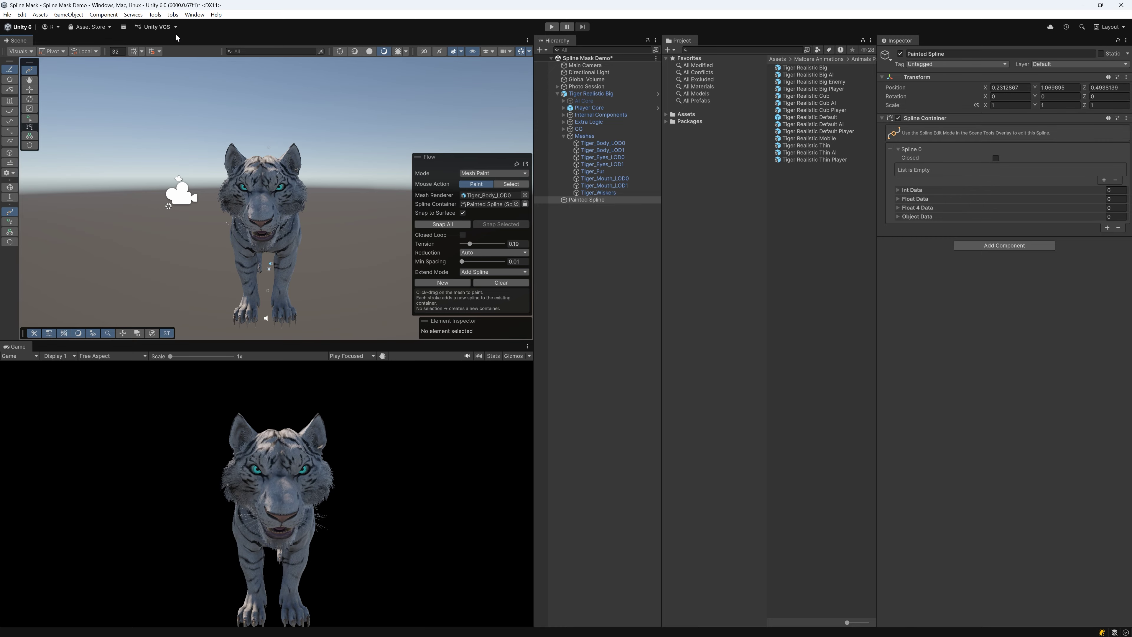
Open the Spline Mask window beside the scene view and pull the mesh renderer and spline container from the Spline Tools
left_click(157, 15)
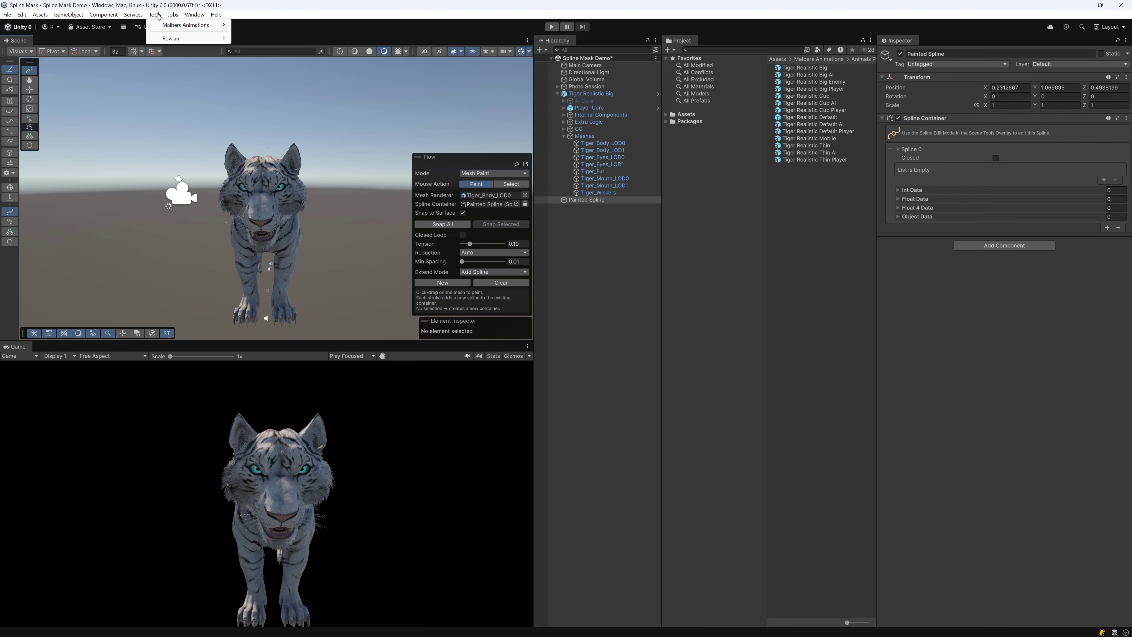
mouse_move(172, 41)
mouse_move(272, 61)
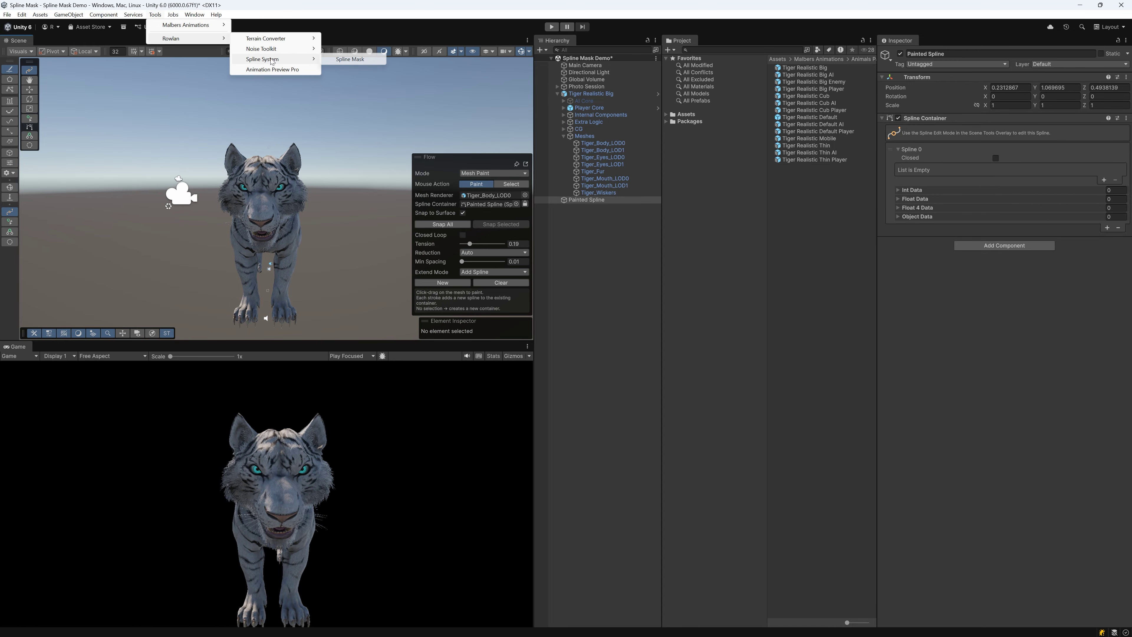
left_click(355, 61)
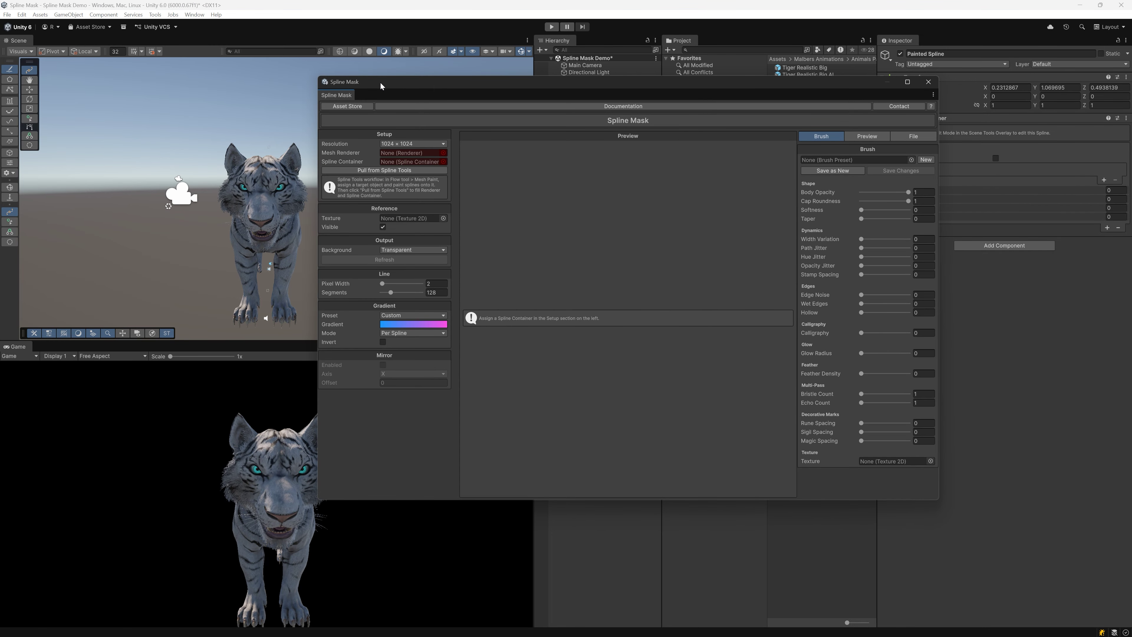
left_click_drag(497, 96, 643, 120)
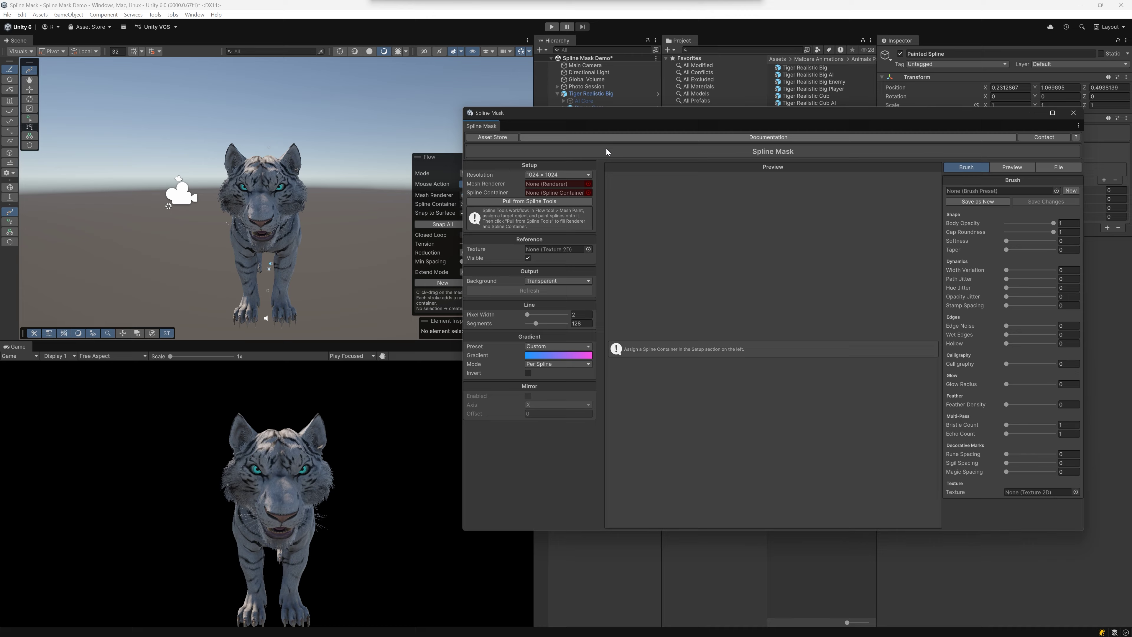
left_click_drag(461, 504, 545, 489)
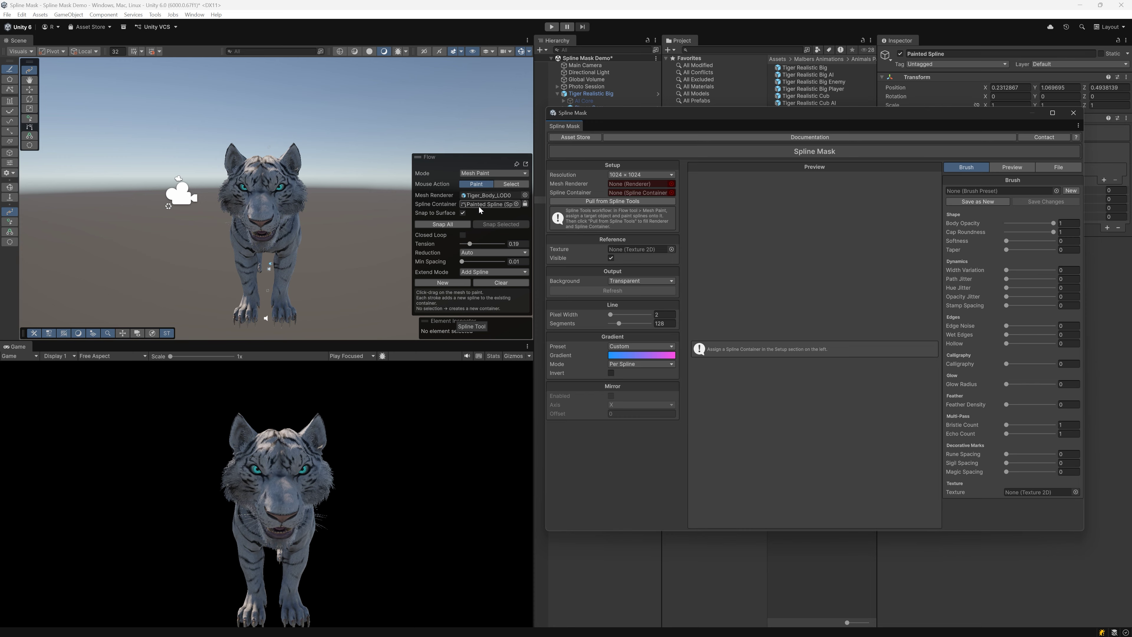
left_click(585, 201)
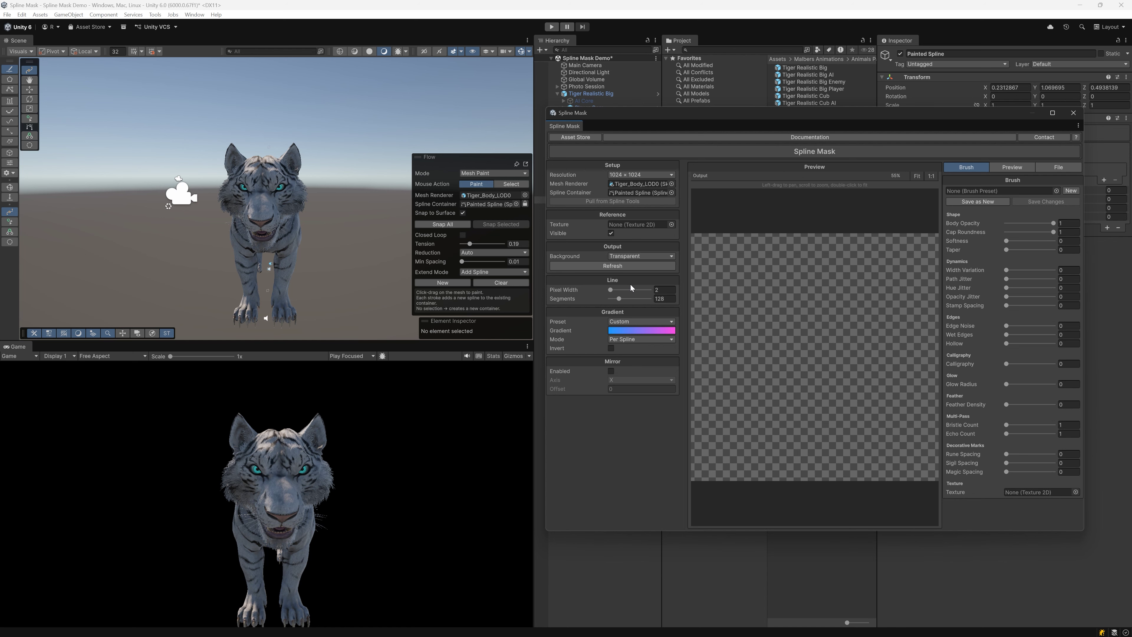
left_click_drag(666, 116, 677, 122)
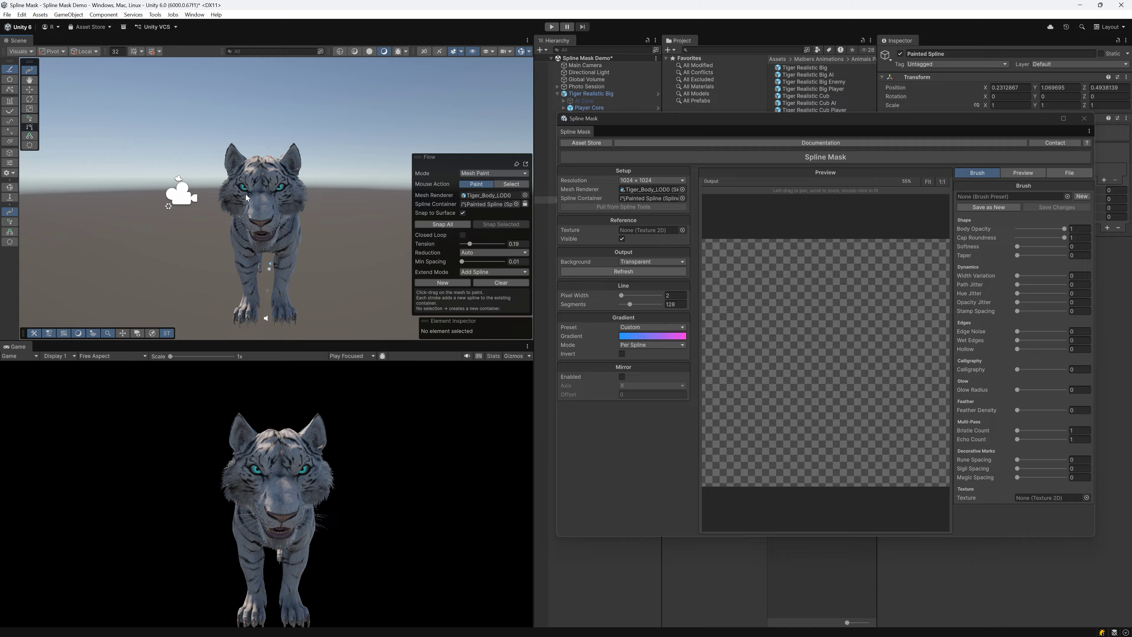
Paint a wavy spline from the tiger's neck down over its shoulder to the upper front leg
left_click_drag(247, 194, 442, 202, "alt")
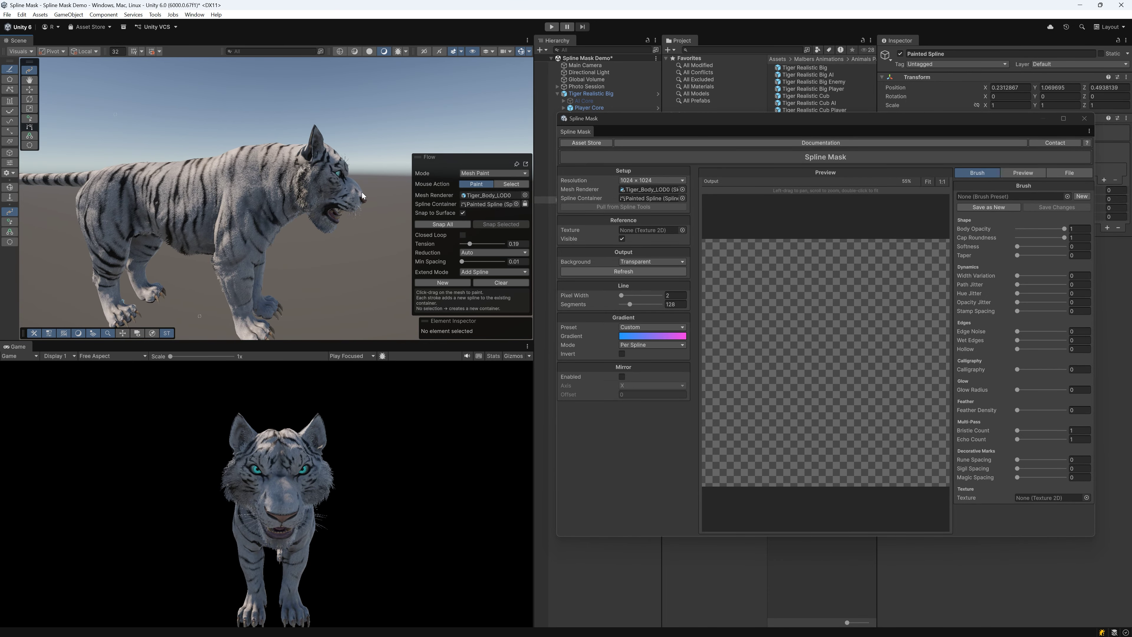
left_click_drag(362, 192, 331, 187, "alt")
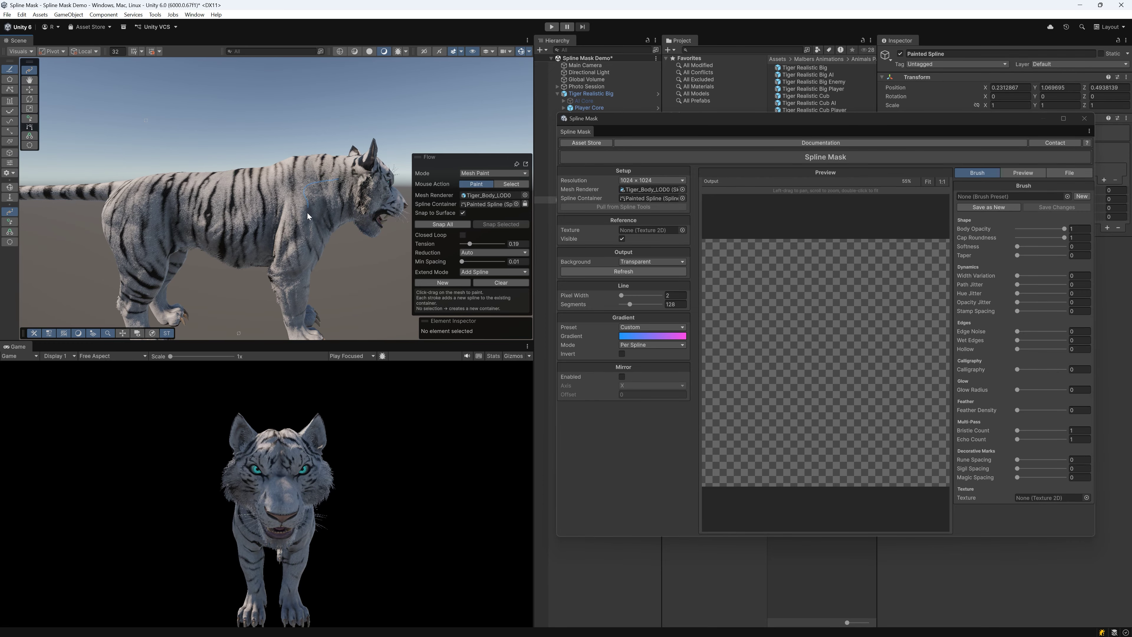
left_click_drag(297, 279, 268, 276)
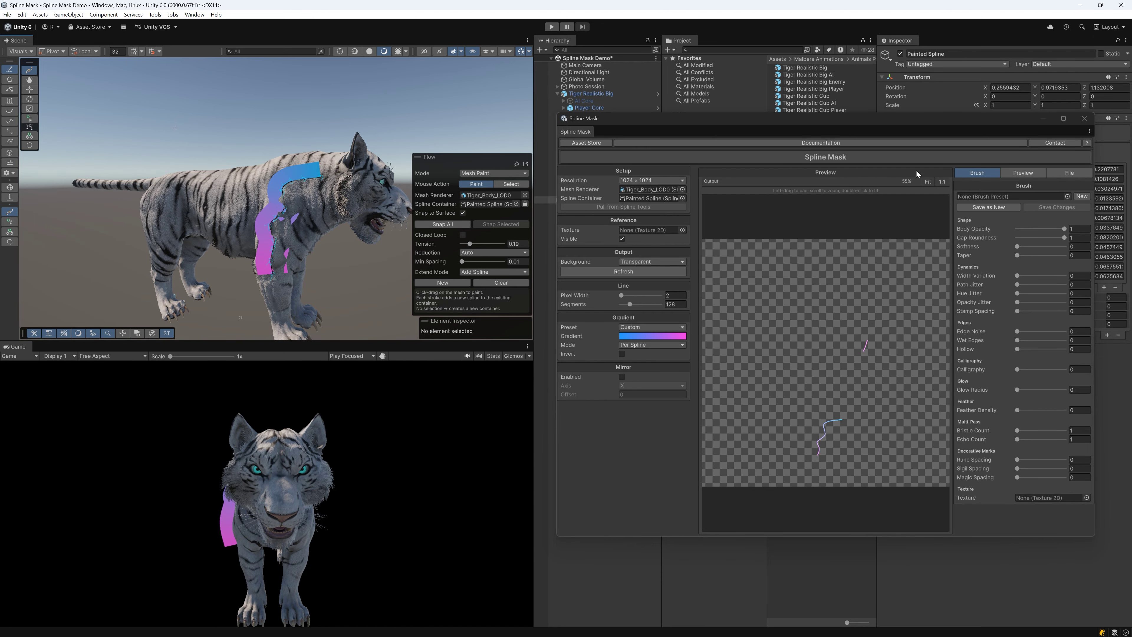
Hide the line renderer in the Spline Mask preview settings and move the window clear of the object hierarchy
left_click(1034, 172)
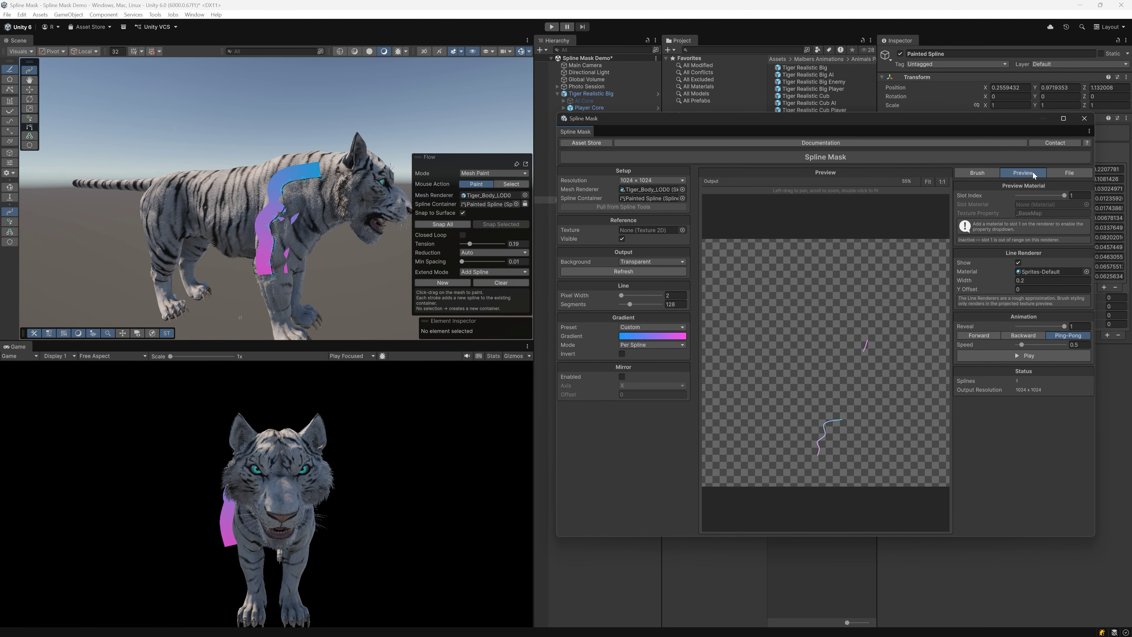
left_click(1019, 263)
left_click_drag(346, 248, 304, 265, "alt")
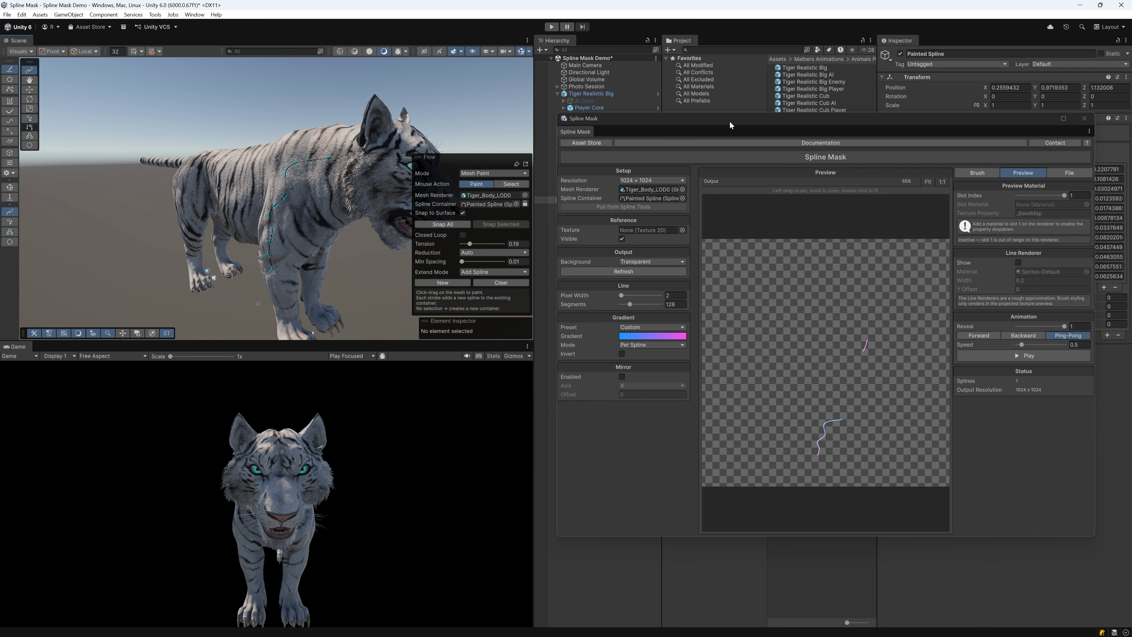
left_click_drag(730, 121, 428, 197)
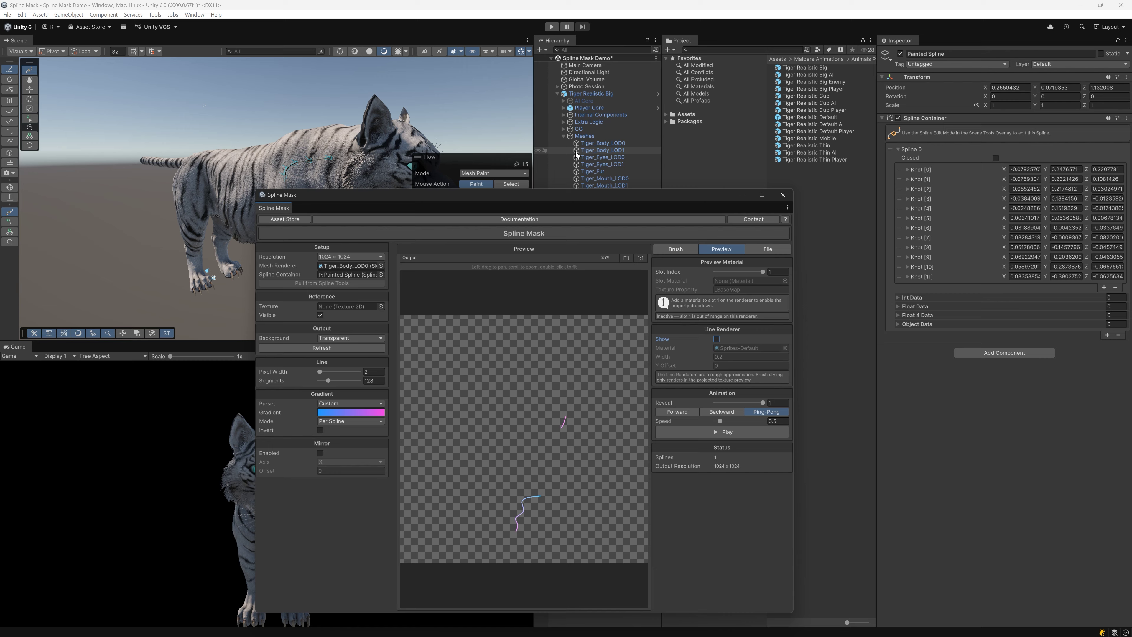
Locate the albedo map used by the Tiger_Body_LOD0 material and assign T_Tiger_Body_Albedo_White1 as the Spline Mask reference texture
left_click(614, 143)
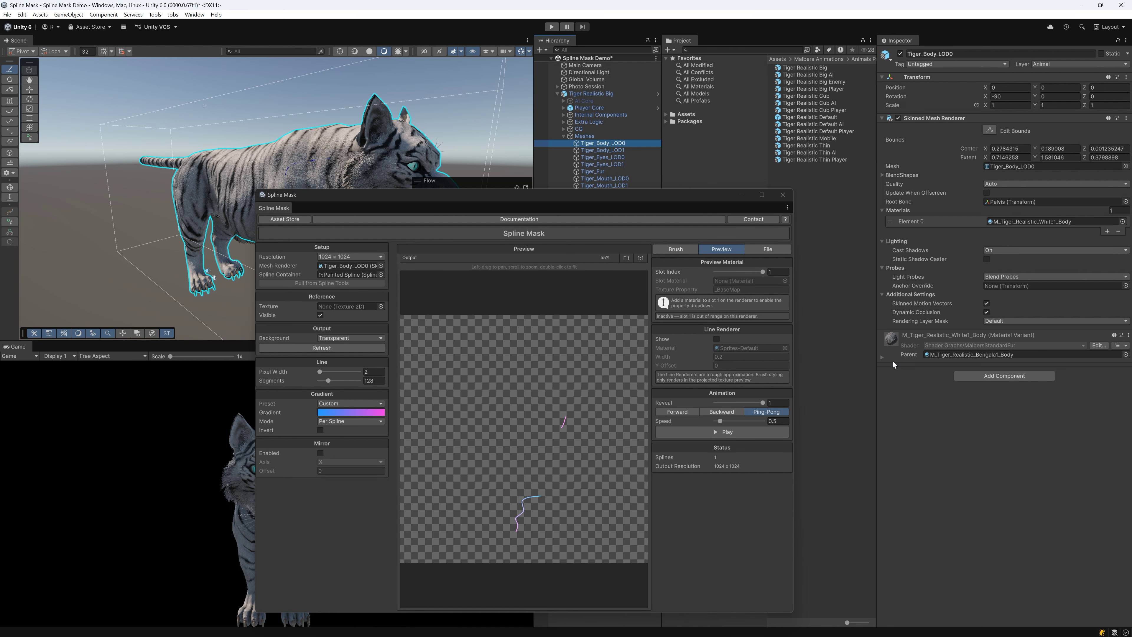
left_click(882, 357)
scroll(963, 400, "down", 3)
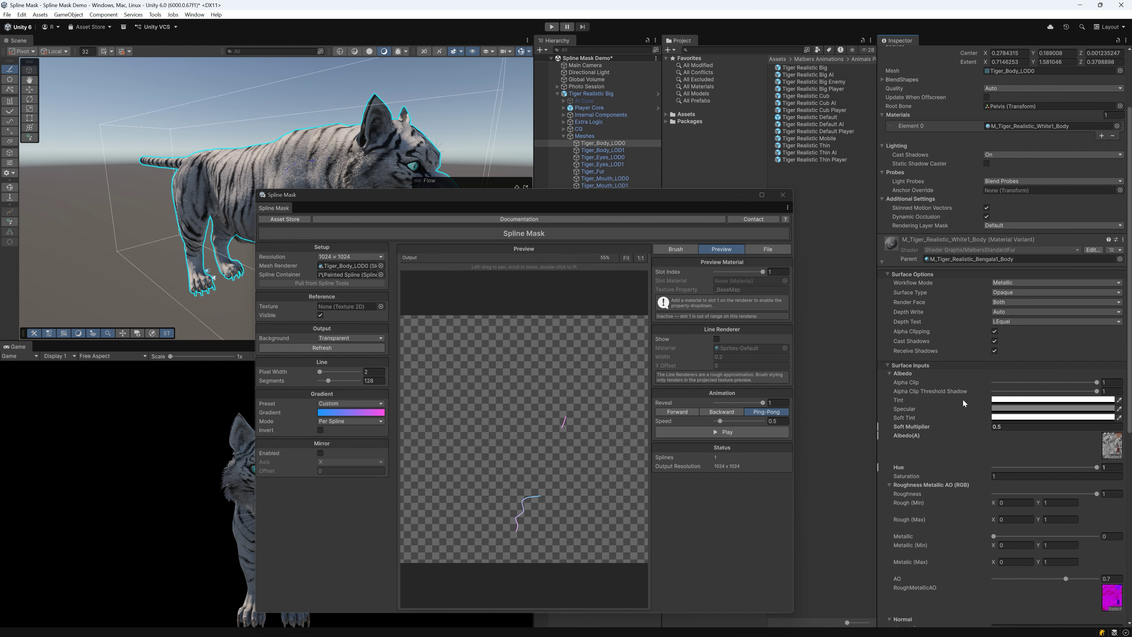
scroll(964, 399, "down", 1)
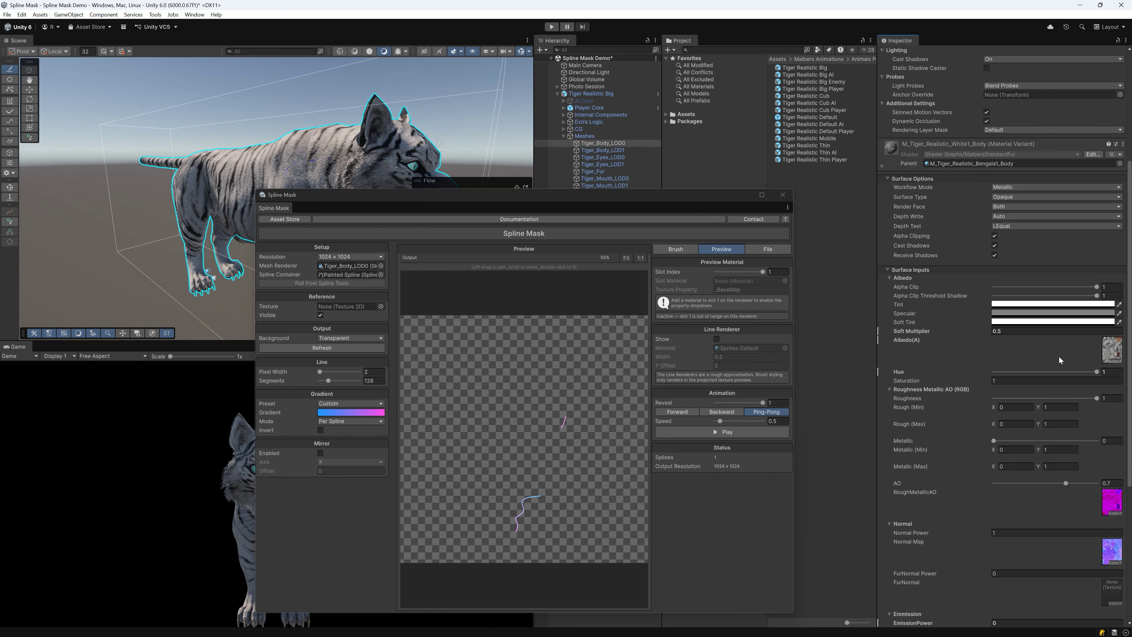
left_click(1114, 352)
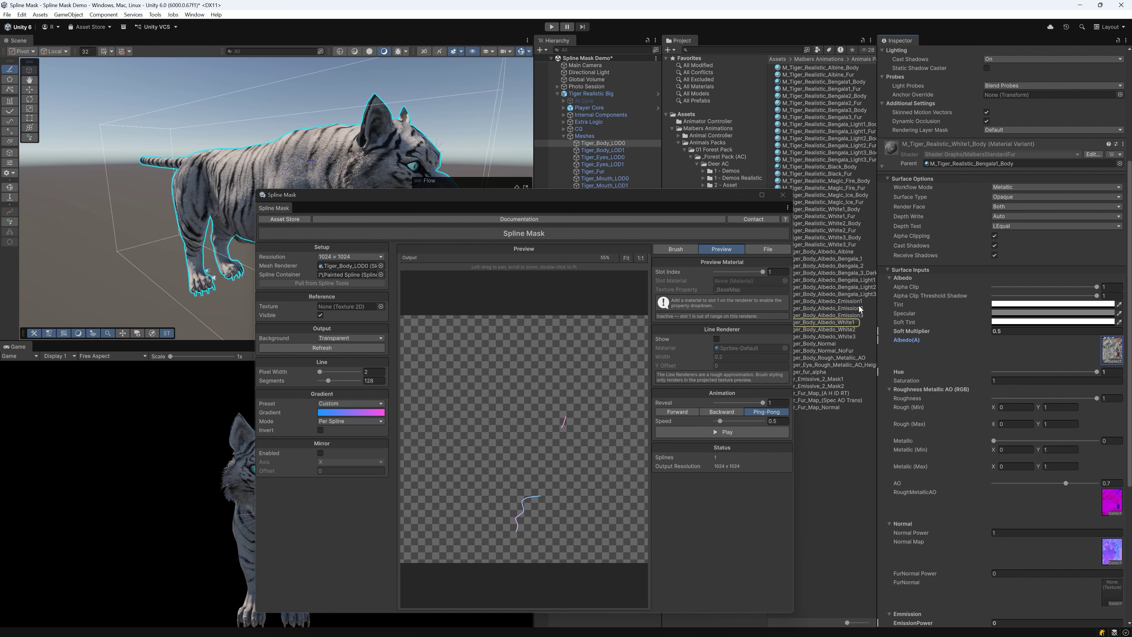
left_click_drag(843, 327, 350, 305)
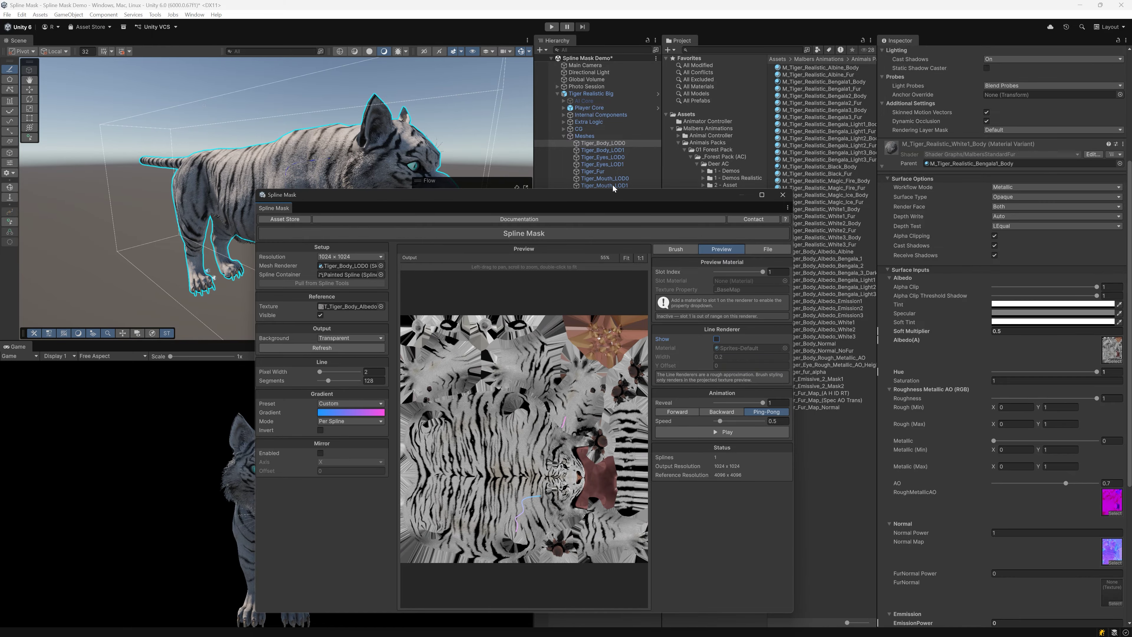
Move the Spline Mask window clear of the scene view and paint a short spline on the tiger's forehead
left_click_drag(570, 203, 775, 127)
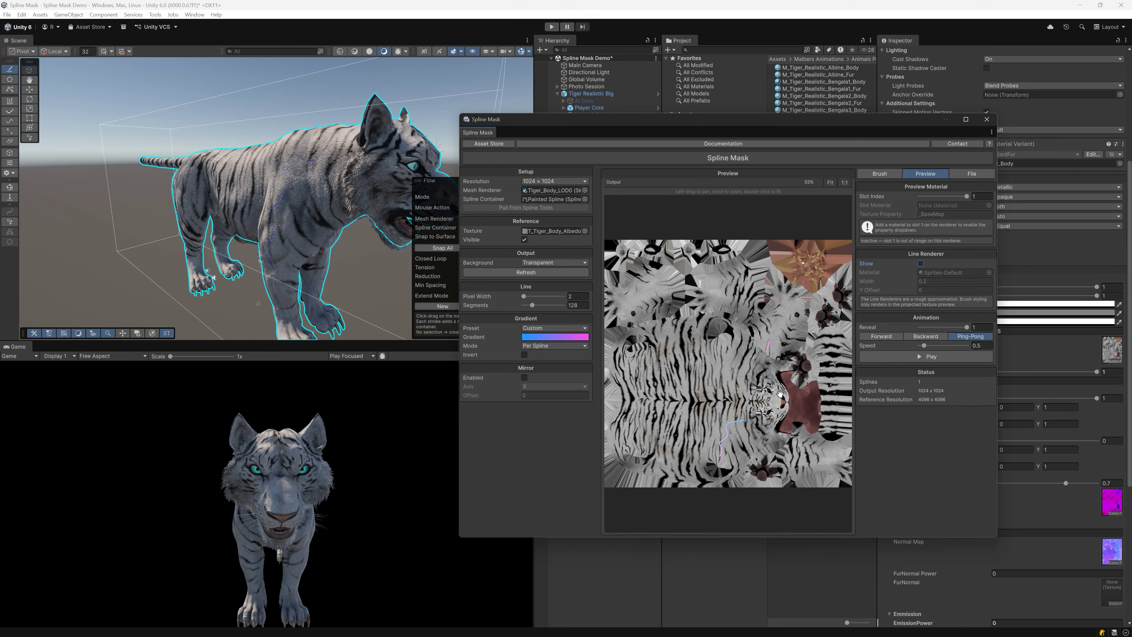
scroll(774, 412, "up", 5)
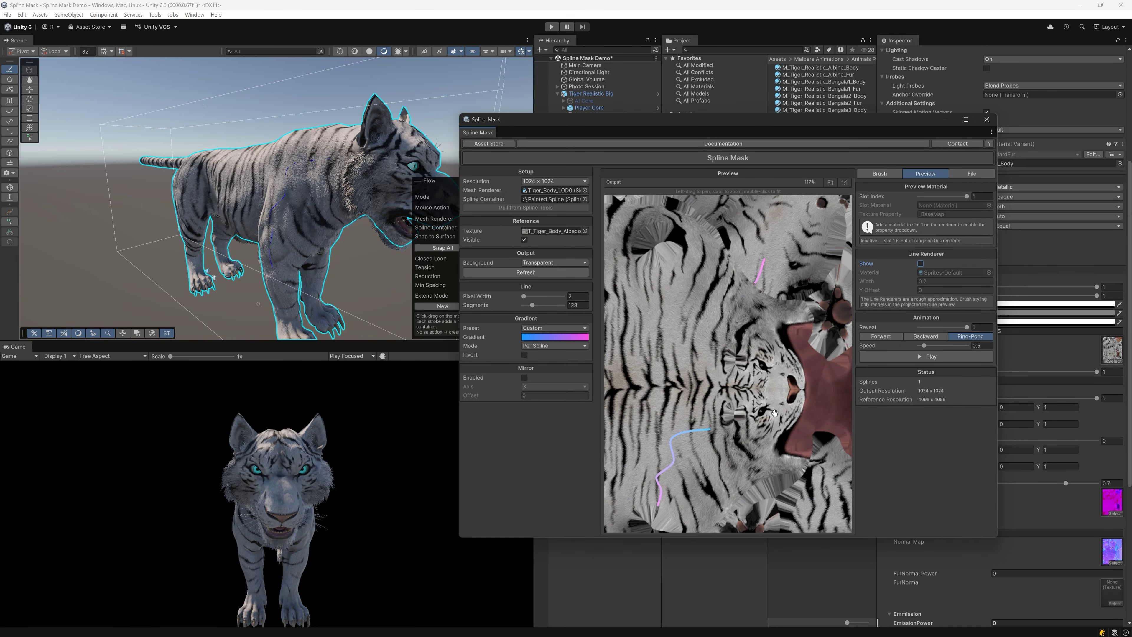
double_click(727, 346)
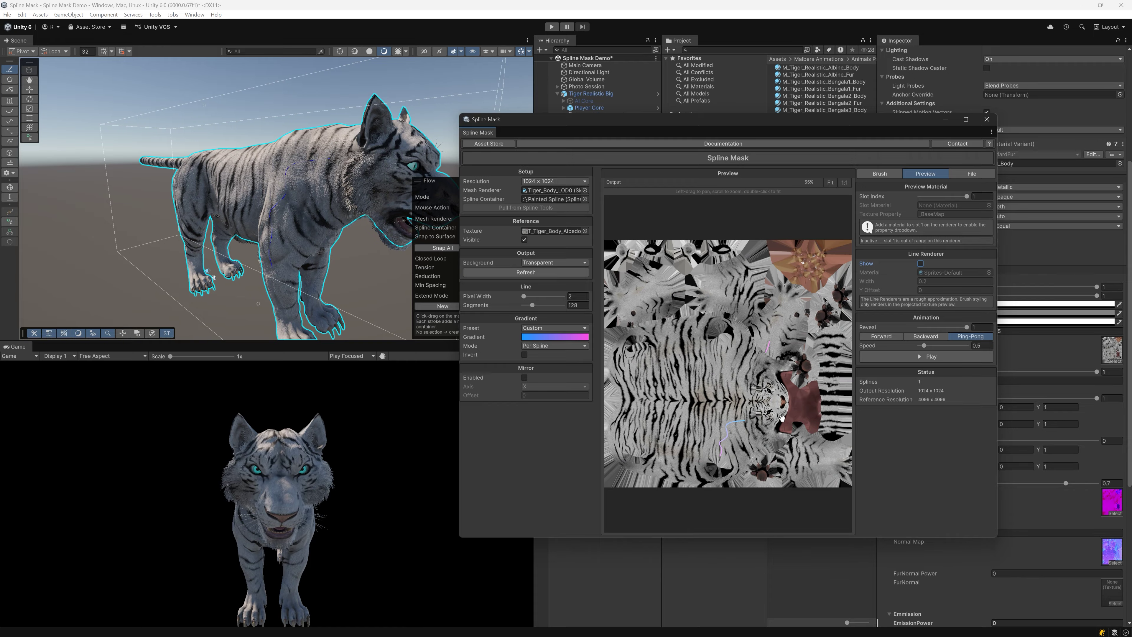
scroll(778, 420, "up", 5)
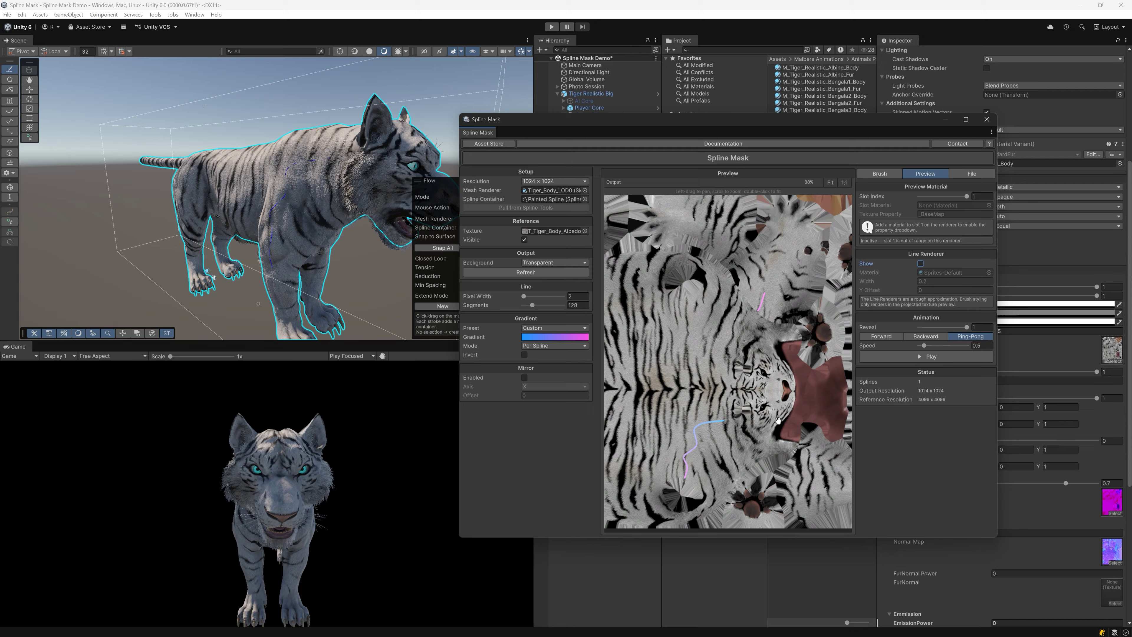
left_click_drag(364, 286, 236, 281, "alt")
scroll(239, 281, "down", 5)
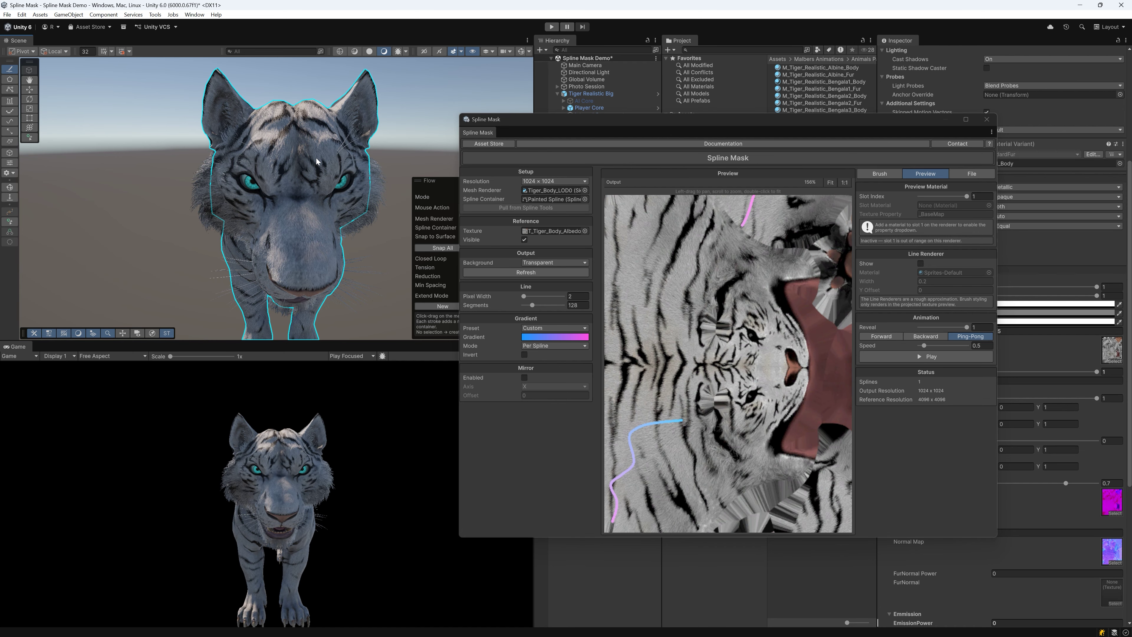
left_click_drag(539, 118, 641, 119)
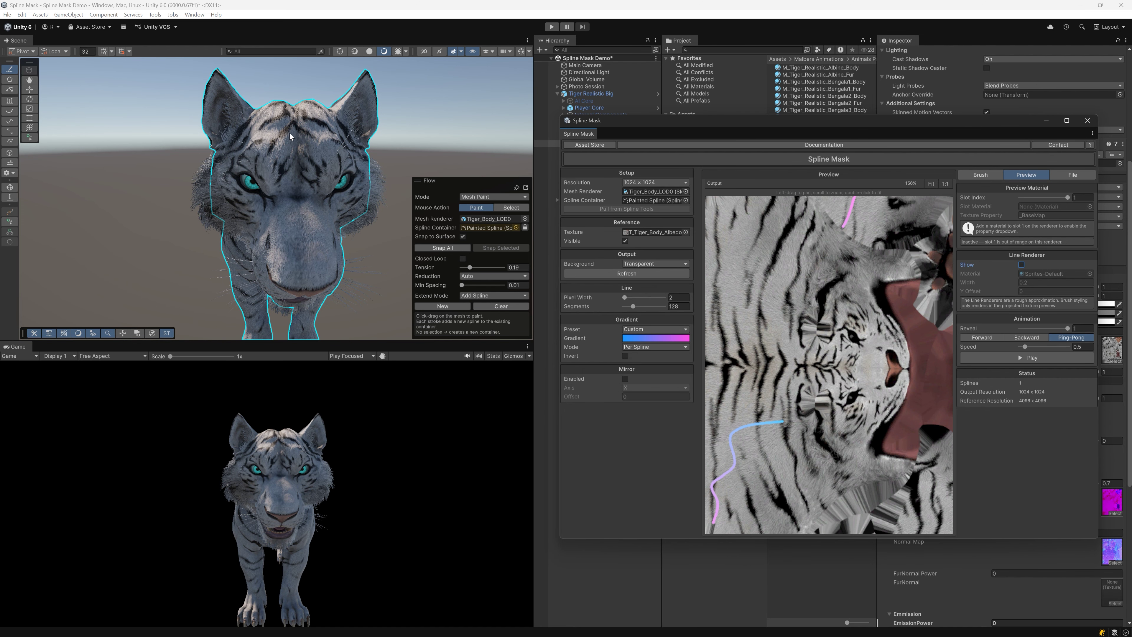
left_click_drag(288, 122, 272, 130)
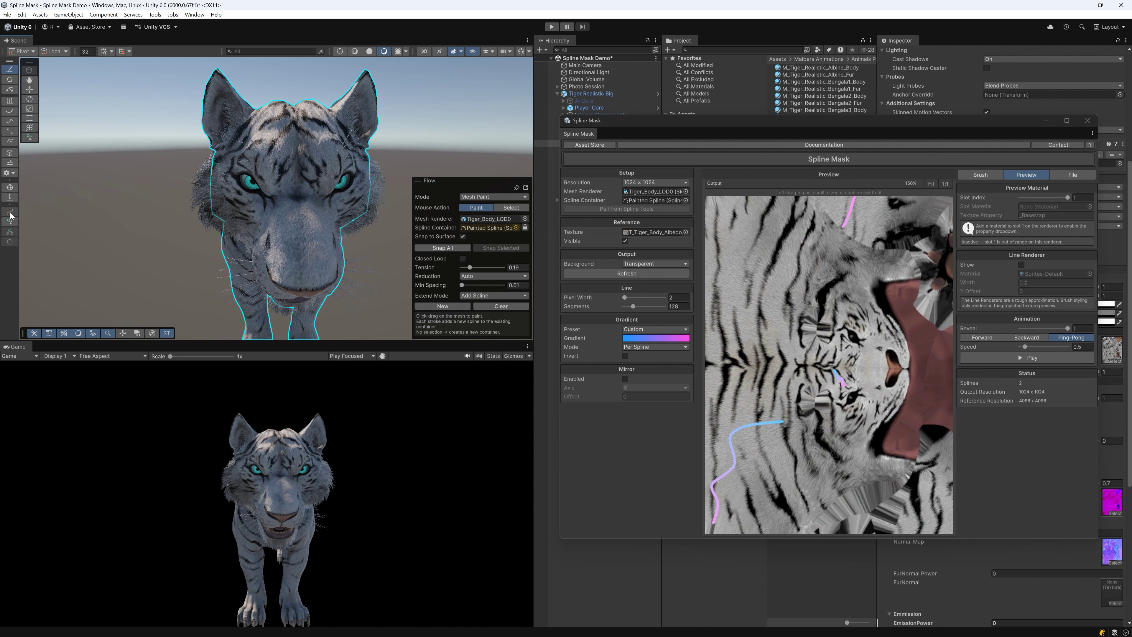
Select the Painted Spline container and paint three more short splines around the tiger's forehead, eye and nose
left_click_drag(604, 128, 673, 135)
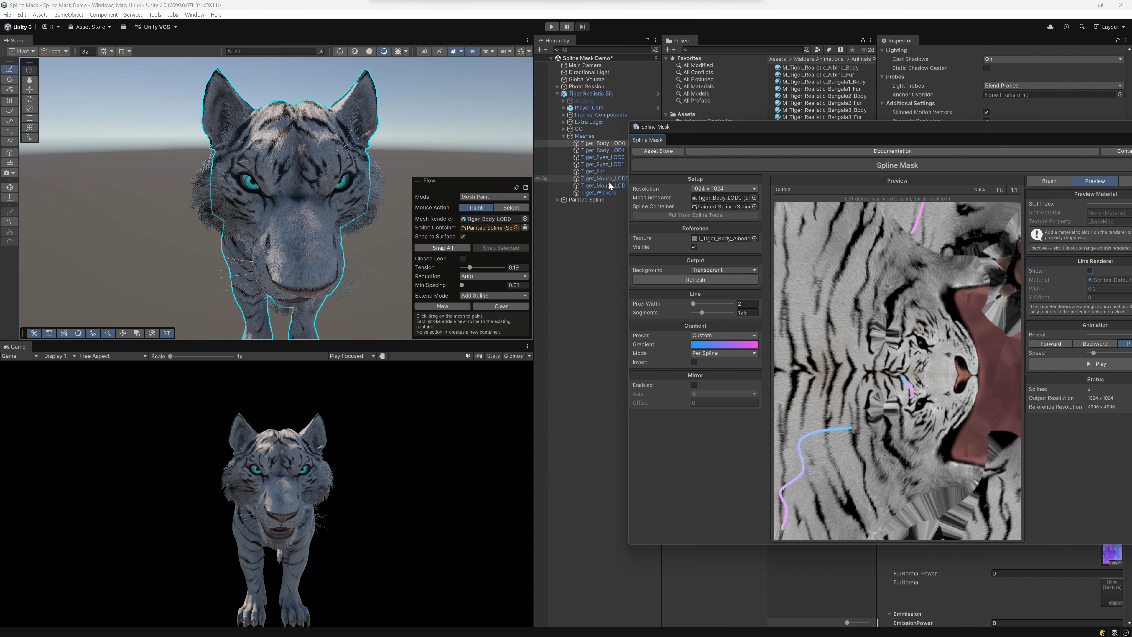
left_click(591, 200)
left_click_drag(303, 182, 320, 142, "alt")
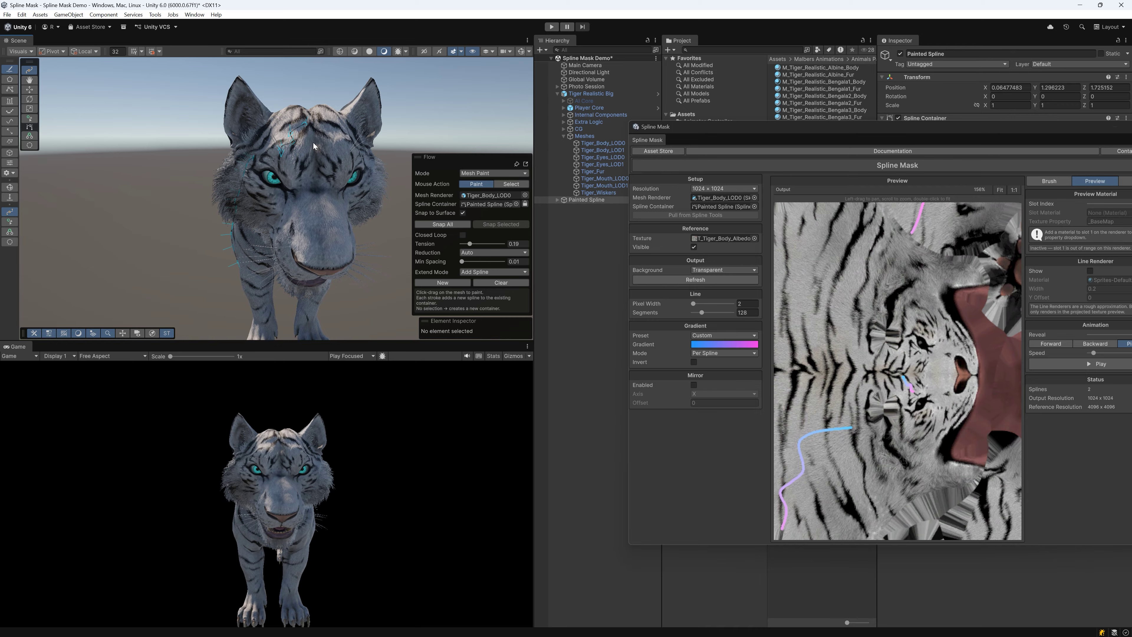
left_click_drag(297, 171, 297, 173)
mouse_move(300, 227)
left_mouse_down()
mouse_move(295, 200)
mouse_move(265, 199)
left_mouse_up()
Paint another wavy spline on the tiger's neck, between the shoulder spline and the head
left_click_drag(143, 222, 276, 185, "alt")
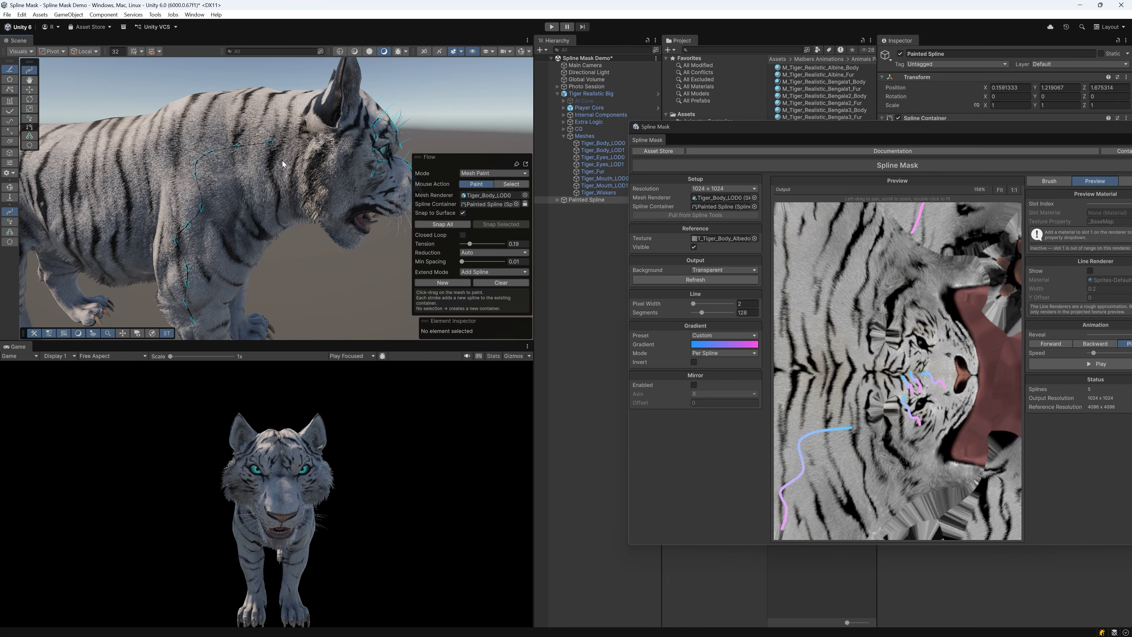
left_click_drag(229, 260, 231, 261)
left_click_drag(296, 273, 223, 267, "alt")
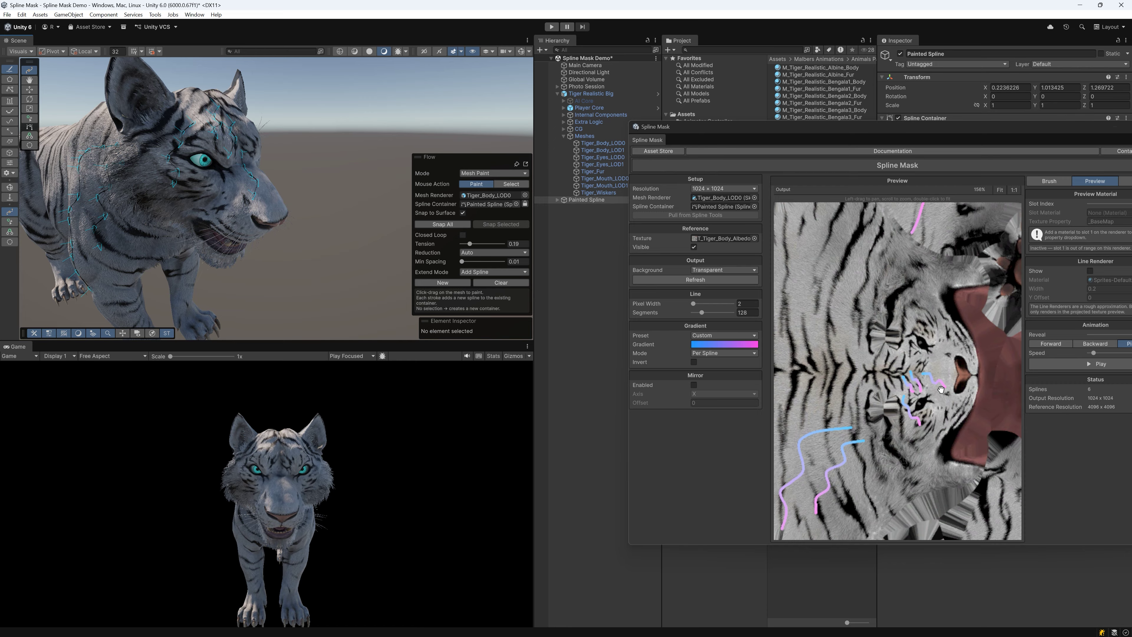
Show the line renderer in the Spline Mask preview and set its width to 0.02
left_click(1090, 271)
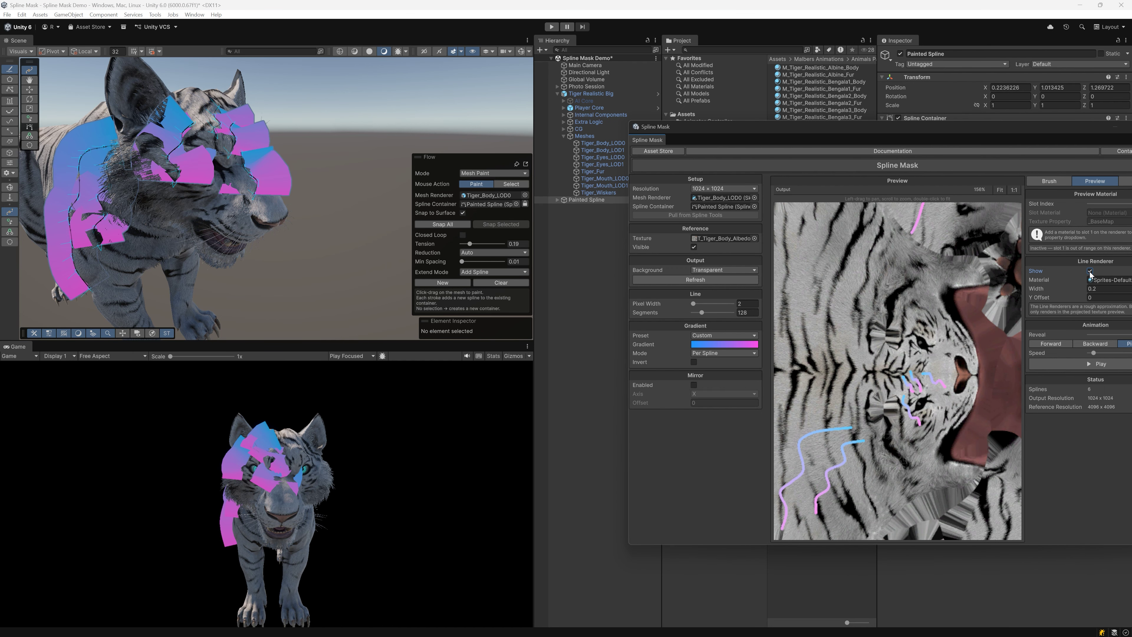
left_click_drag(957, 137, 898, 128)
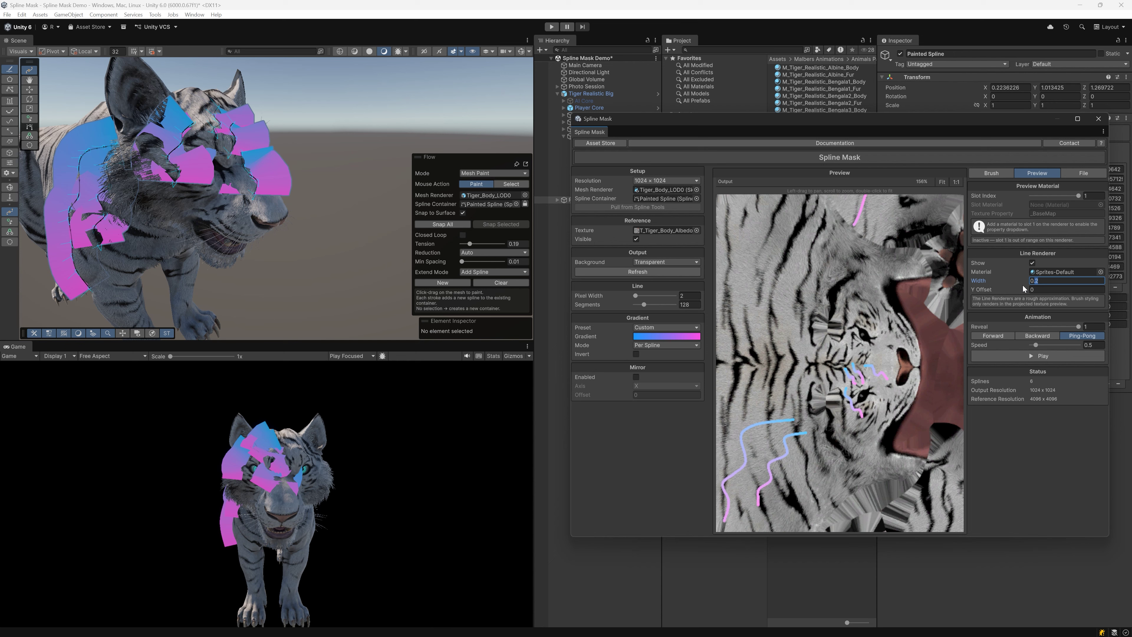
type("05")
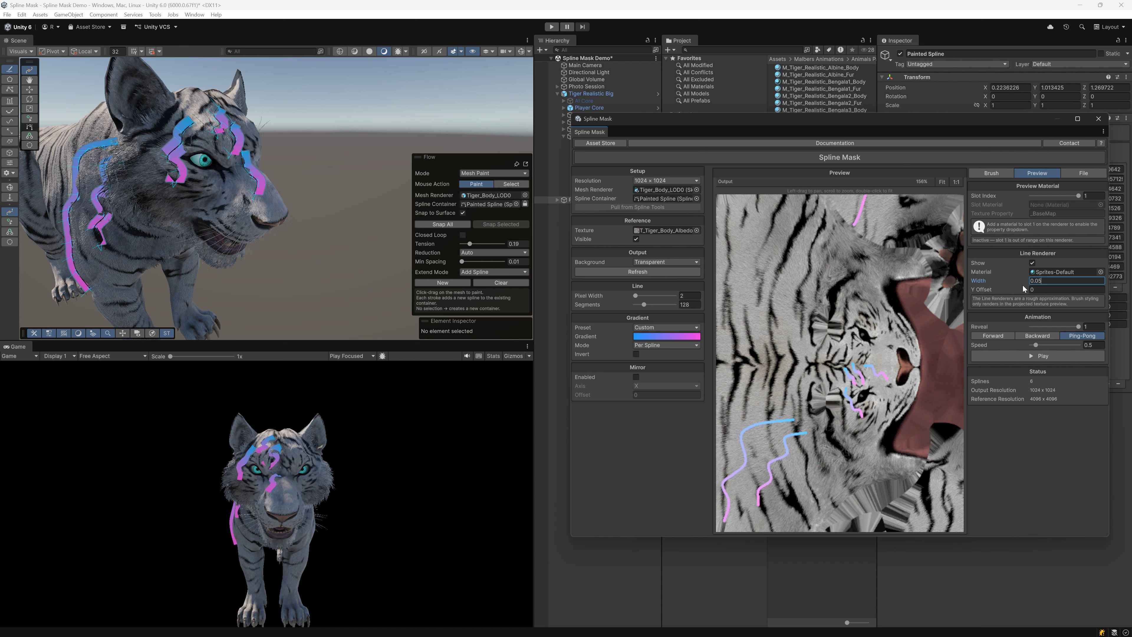
key("BackSpace")
type("2")
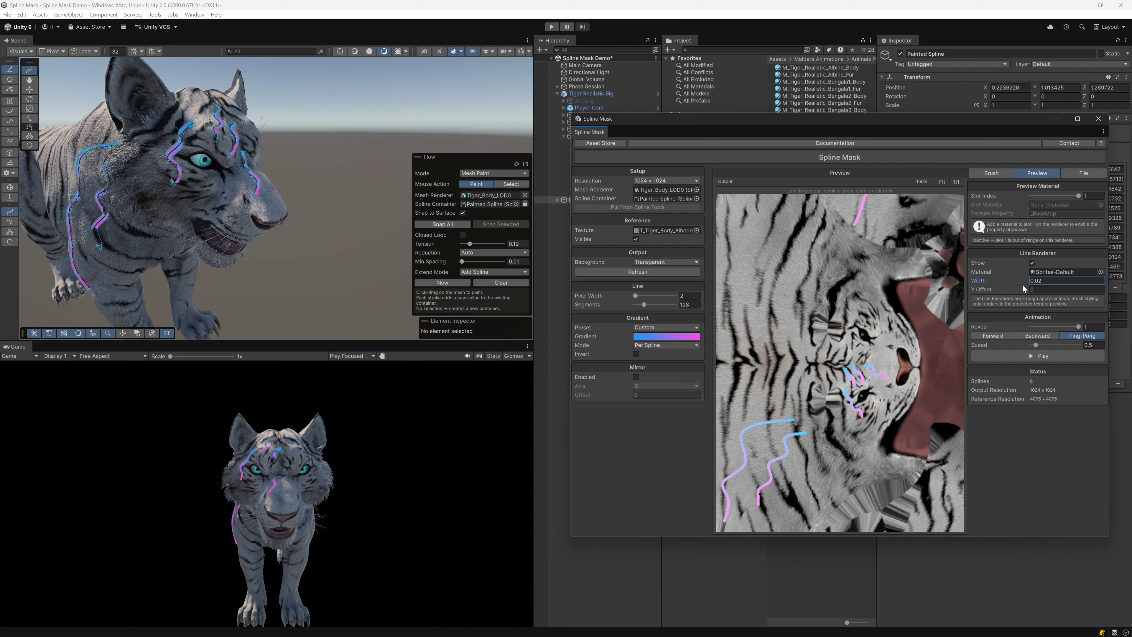
Switch the spline gradient to the Black To White preset
left_click_drag(285, 207, 268, 223, "alt")
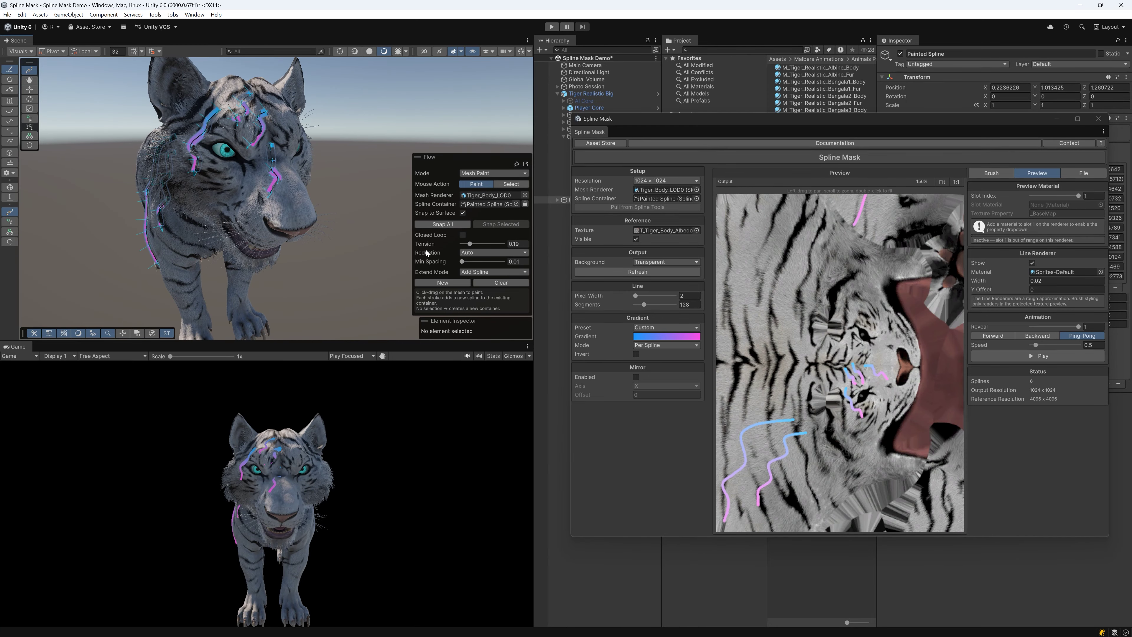
left_click(665, 336)
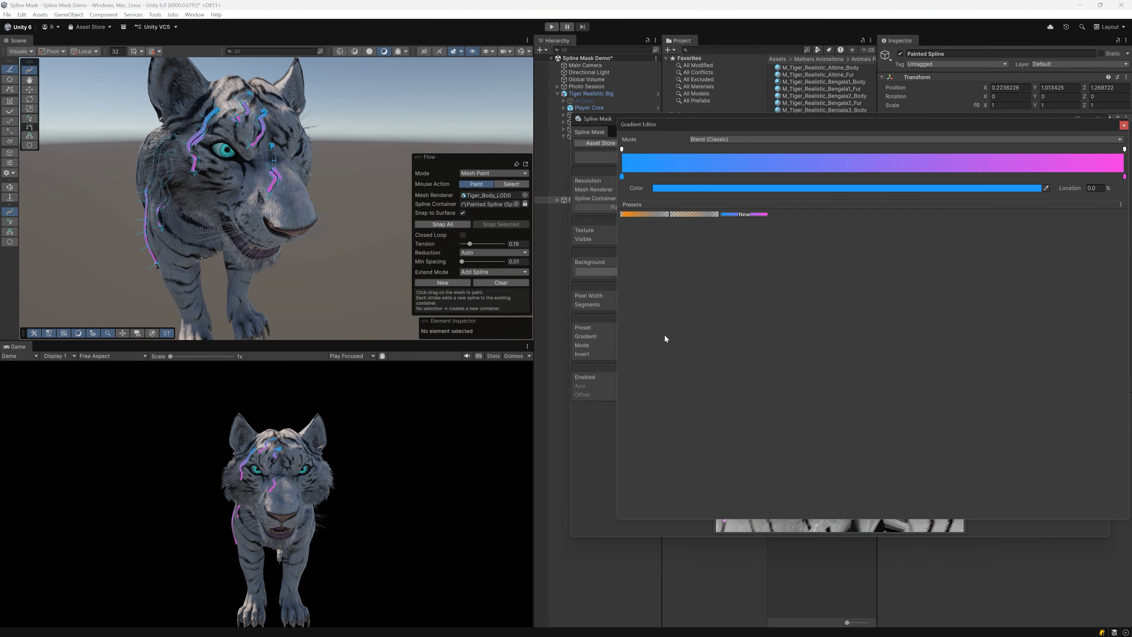
left_click(1125, 126)
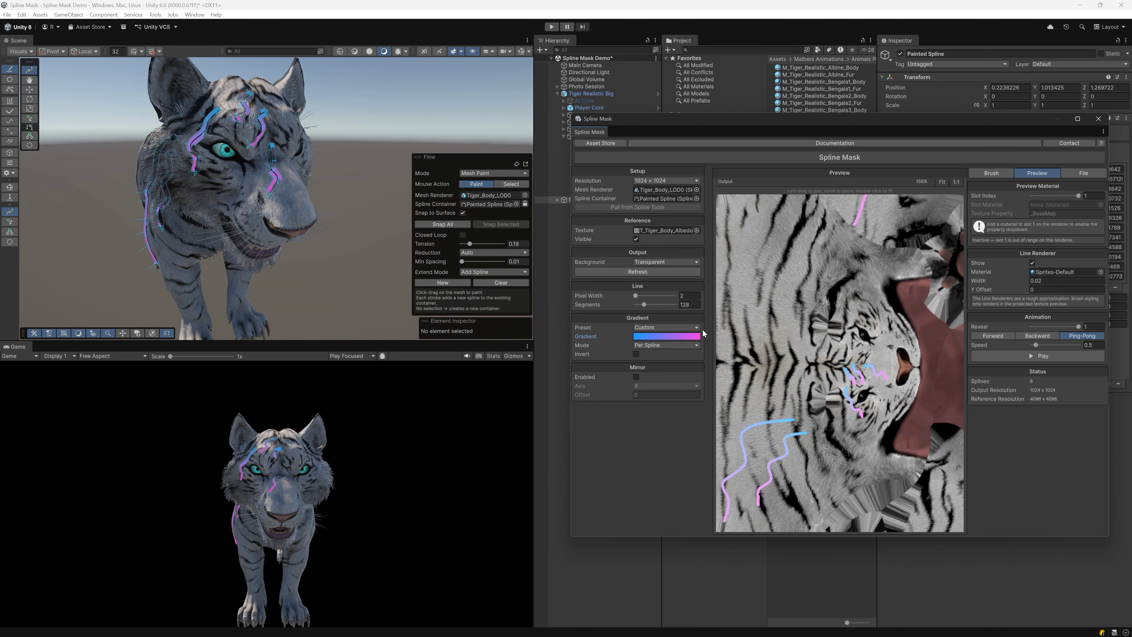
left_click(645, 329)
left_click(663, 349)
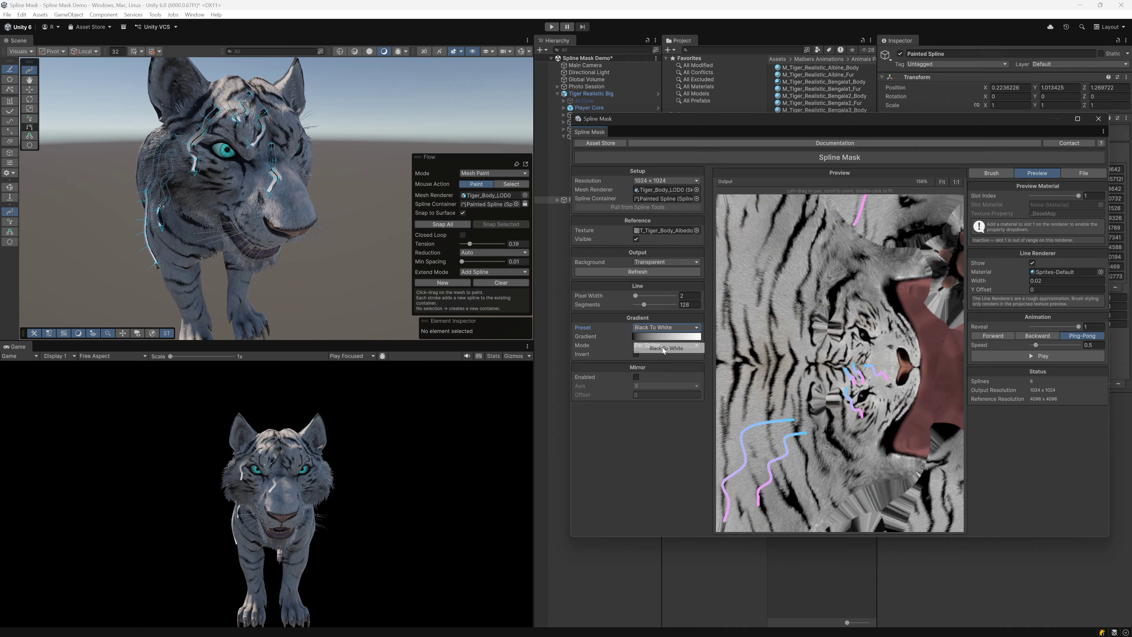
Enable mirroring of the splines across the X axis and inspect the tiger's face from the front
left_click_drag(350, 272, 225, 238, "alt")
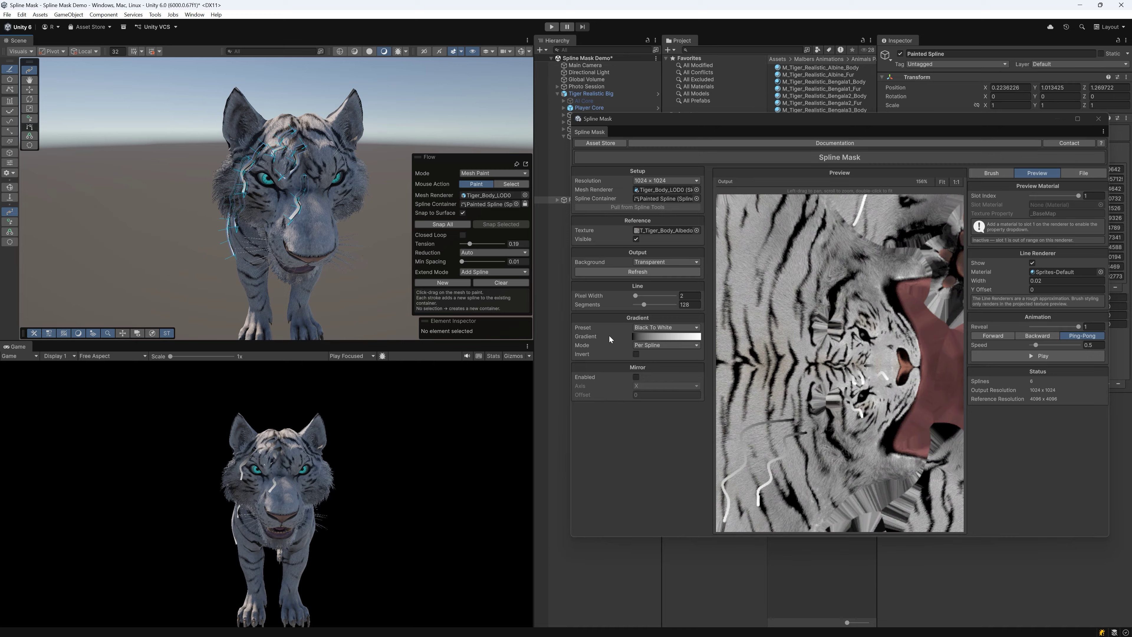
left_click_drag(448, 287, 383, 246, "alt")
scroll(383, 246, "down", 5)
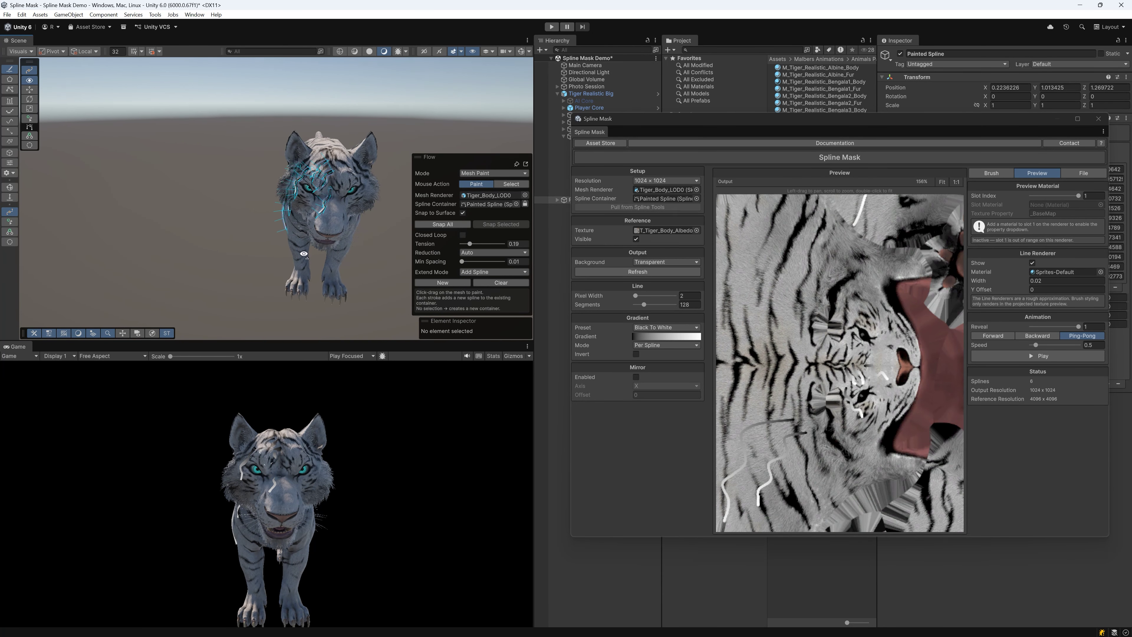
left_click(636, 377)
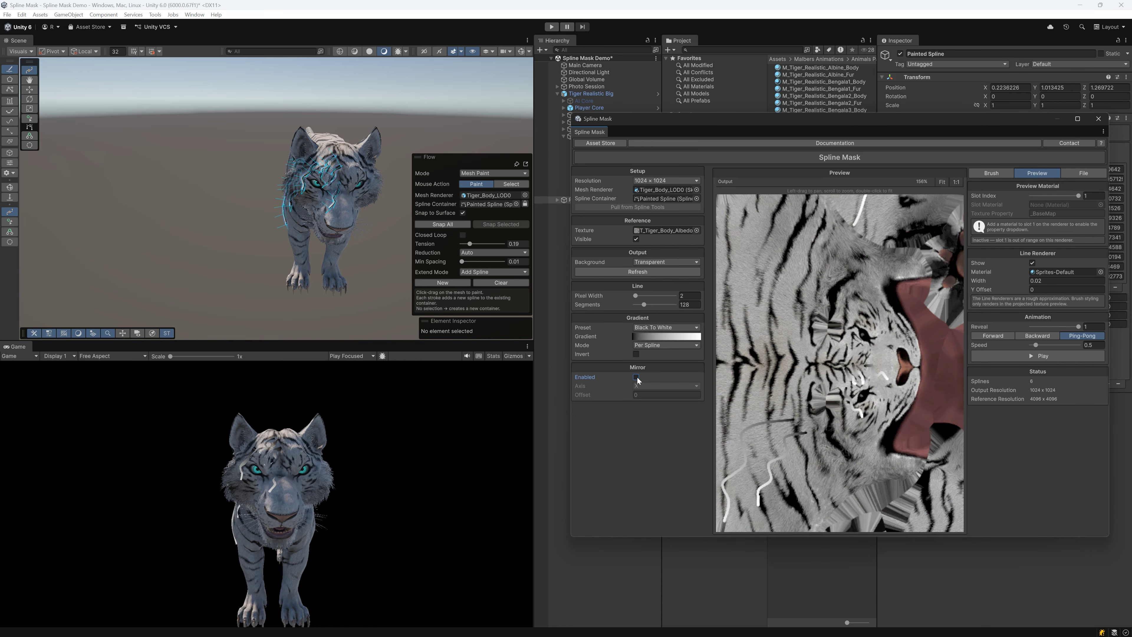
left_click_drag(347, 295, 131, 253, "alt")
scroll(268, 201, "up", 5)
left_click_drag(491, 234, 371, 245, "alt")
scroll(371, 246, "down", 5)
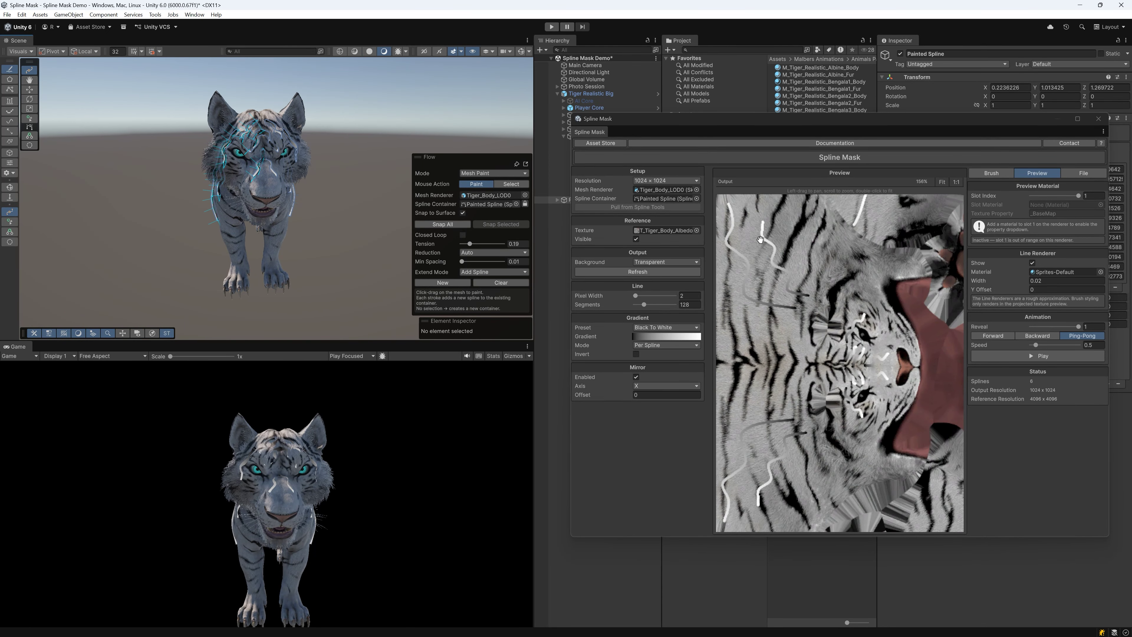
Hide the line renderer and move the Spline Mask window away from the hierarchy, project and inspector areas
left_click_drag(810, 120, 810, 158)
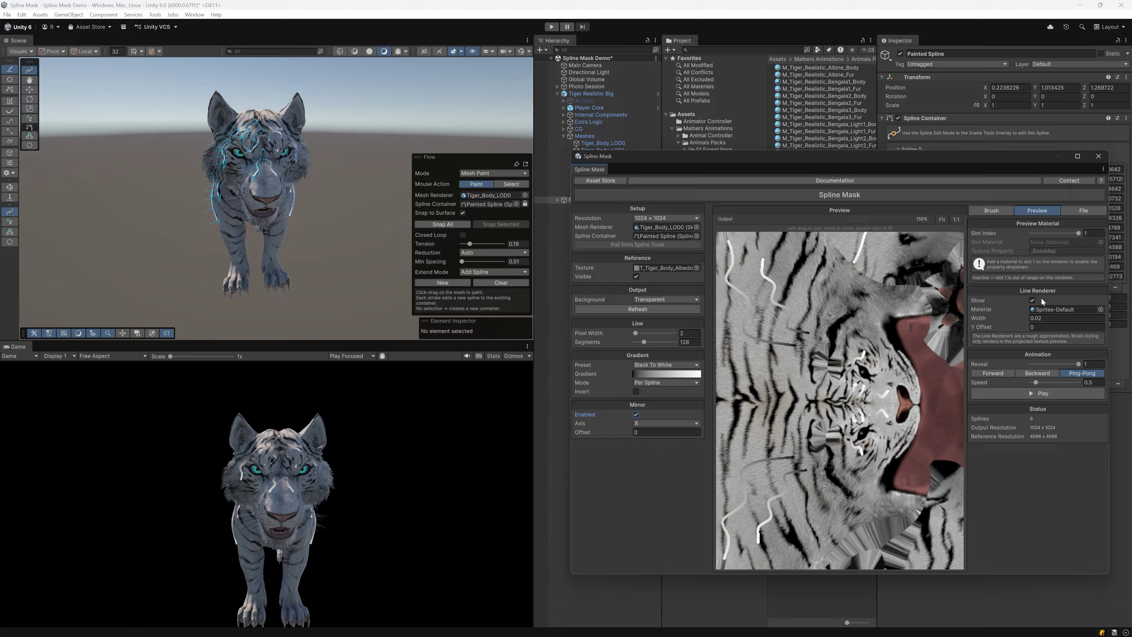
left_click(1033, 300)
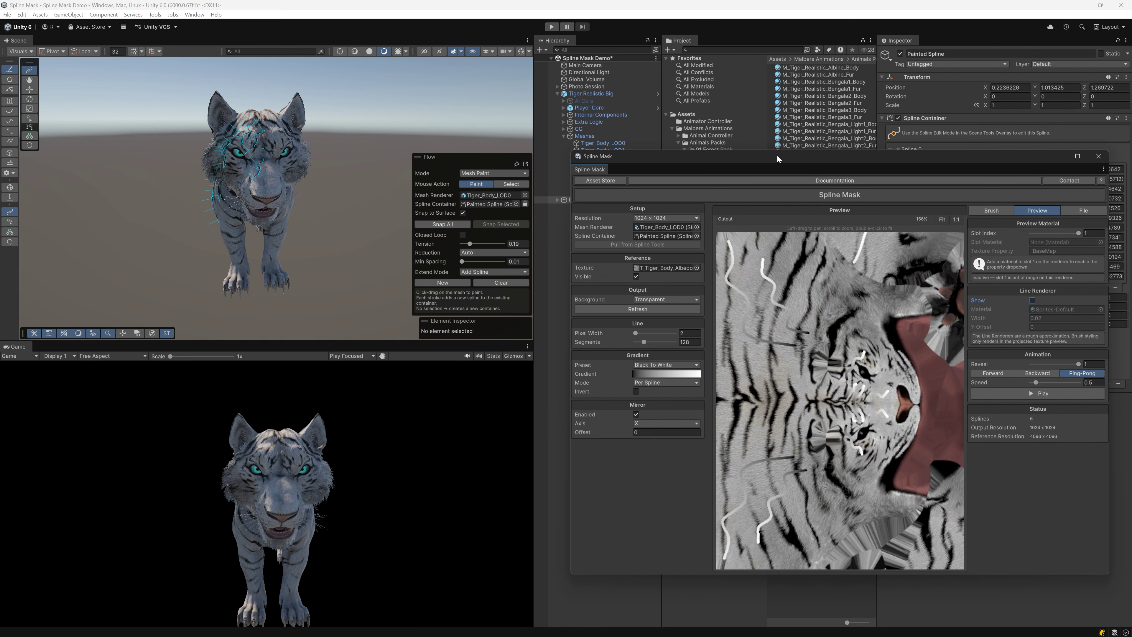
left_click_drag(777, 155, 311, 175)
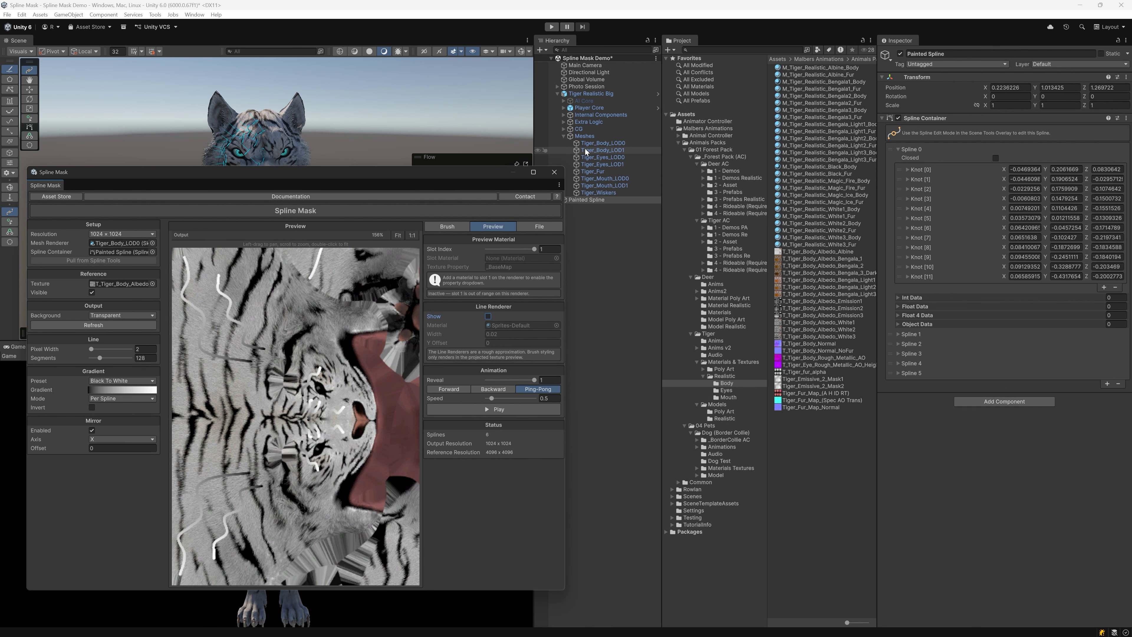
Assign the Tattoo Opaque material from Spline Mask's Preview (URP) materials to Element 0 of the Tiger_Body_LOD0 renderer
left_click(596, 145)
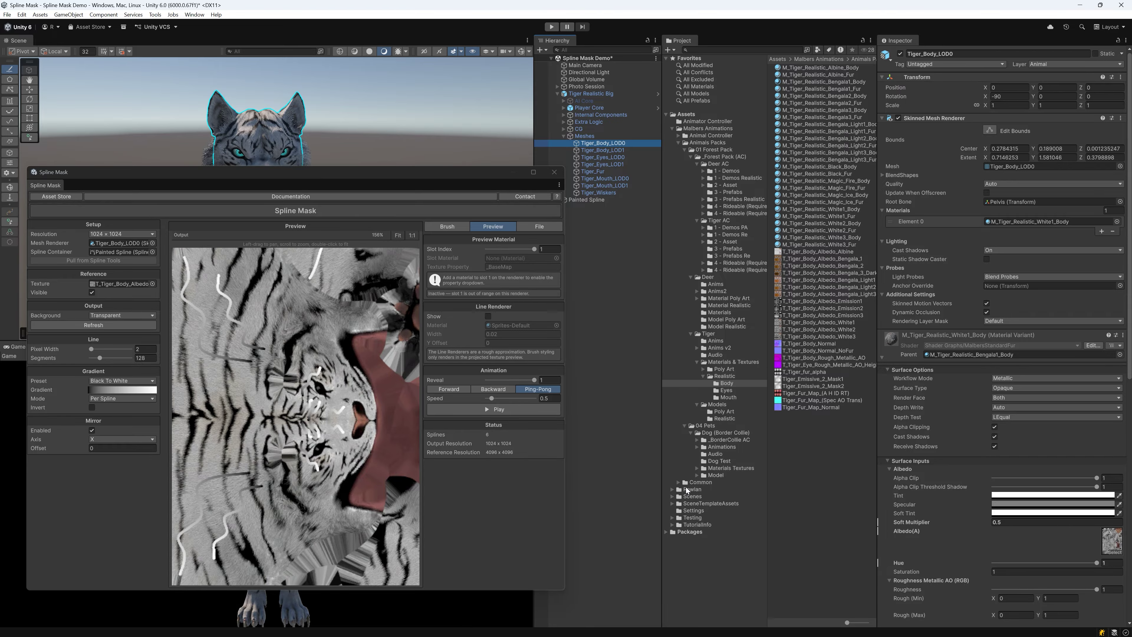
left_click(671, 489)
scroll(693, 444, "down", 5)
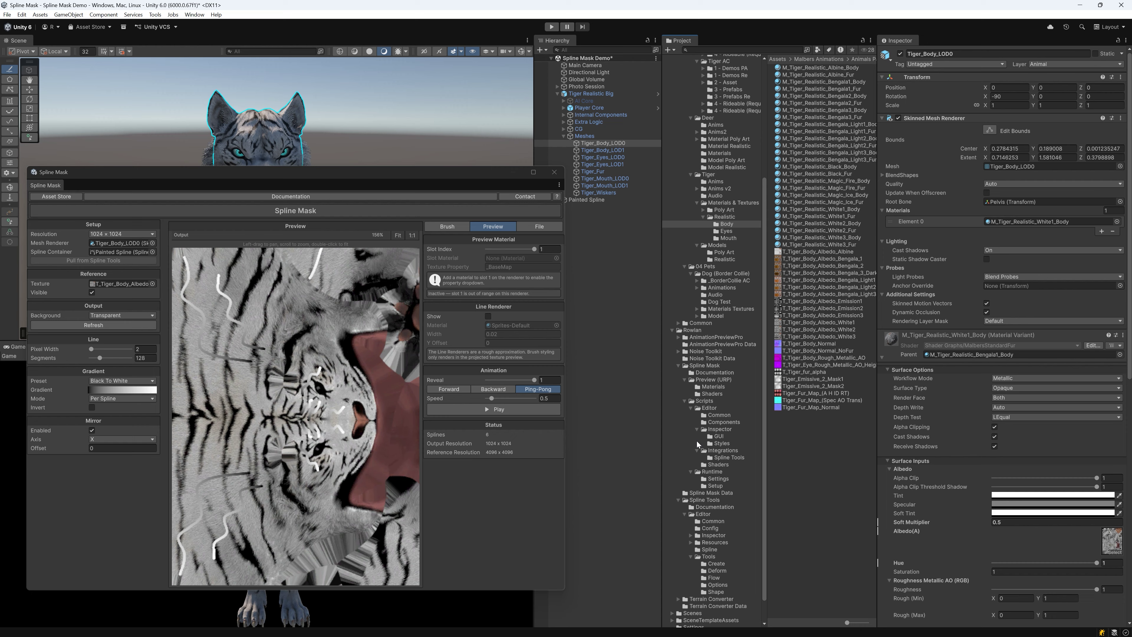
left_click(715, 387)
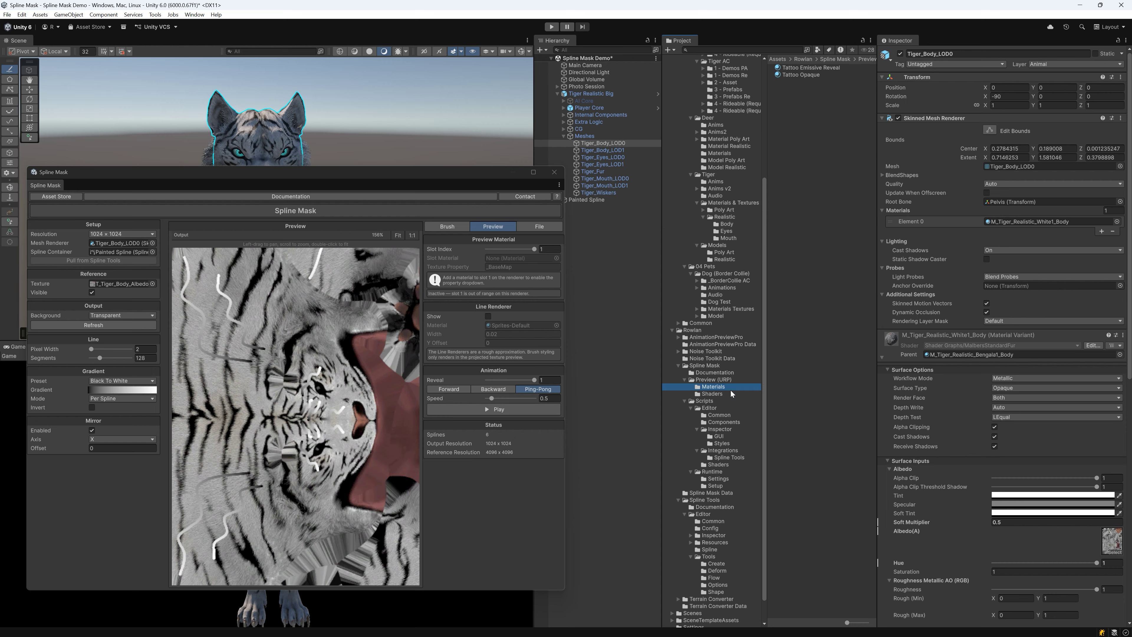
left_click_drag(806, 75, 1001, 222)
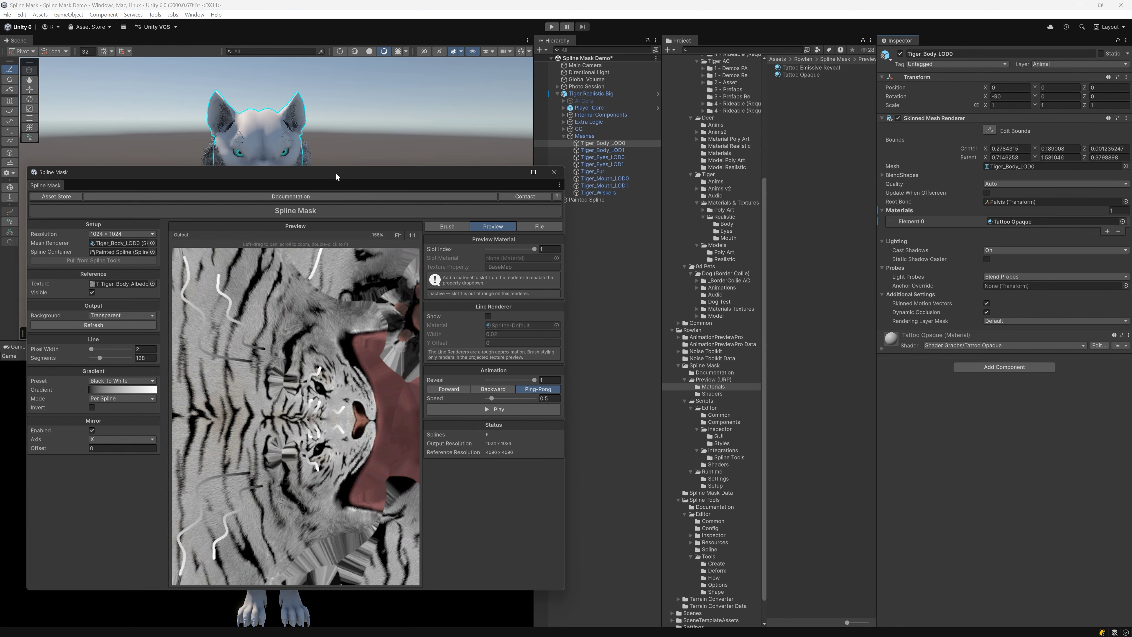
Set the preview material's slot index to 0 and move the Spline Mask window clear of the inspector's material fields
left_click_drag(339, 178, 731, 139)
left_click_drag(308, 157, 352, 146, "alt")
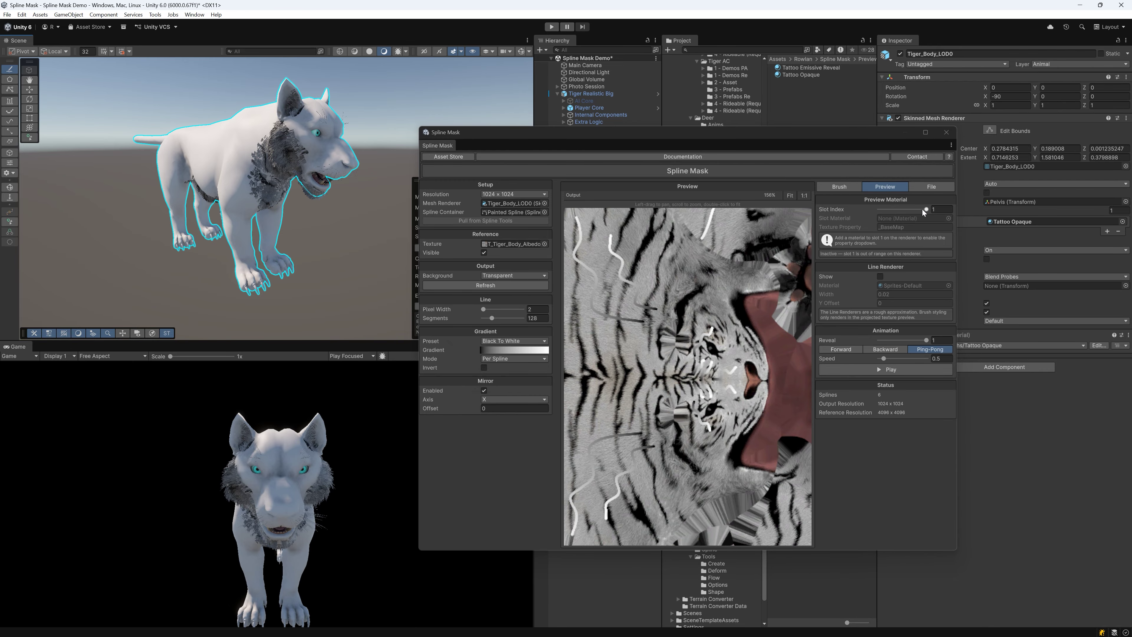
left_click_drag(924, 209, 865, 210)
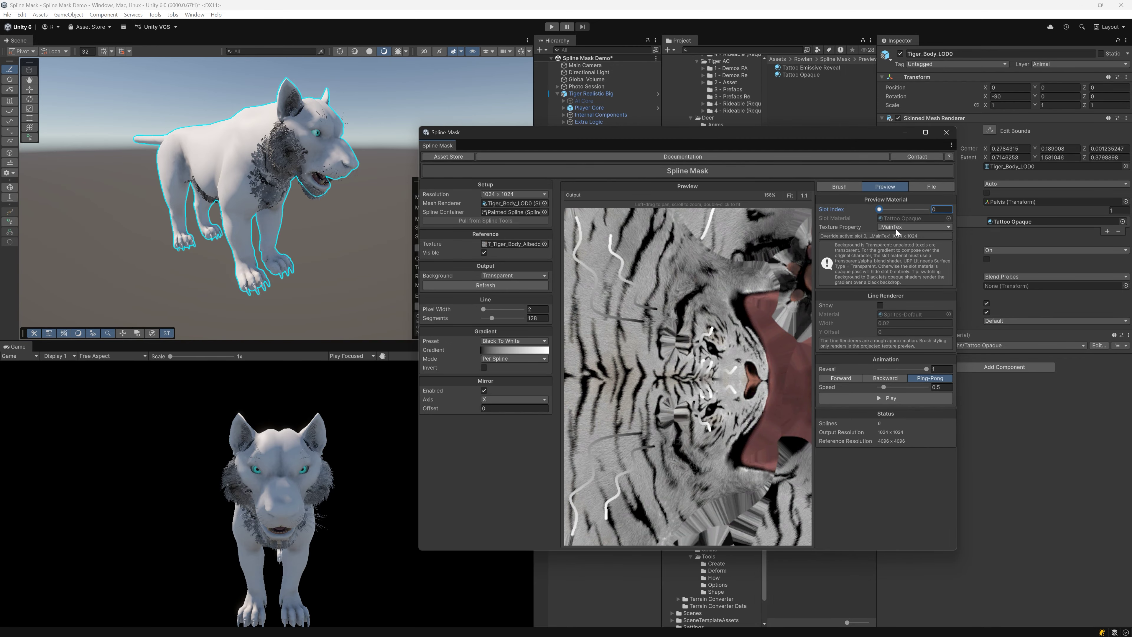
left_click_drag(819, 136, 712, 138)
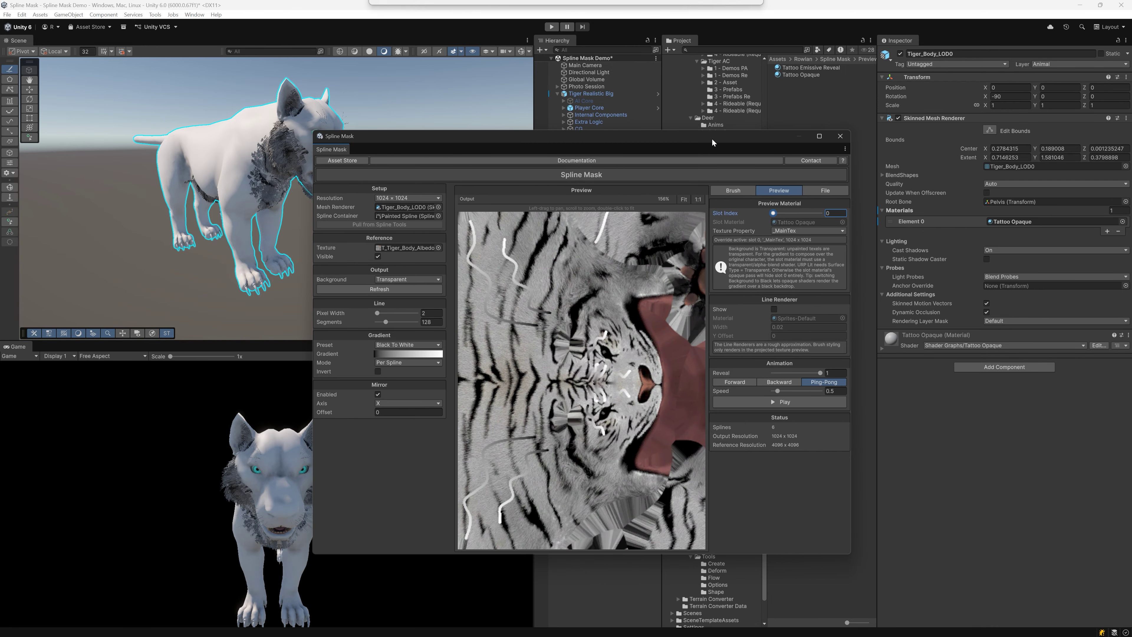
Expand the Tattoo Opaque material's inputs, set the preview texture property to _Base_Texture and inspect the lines on the tiger's flank
left_click(883, 347)
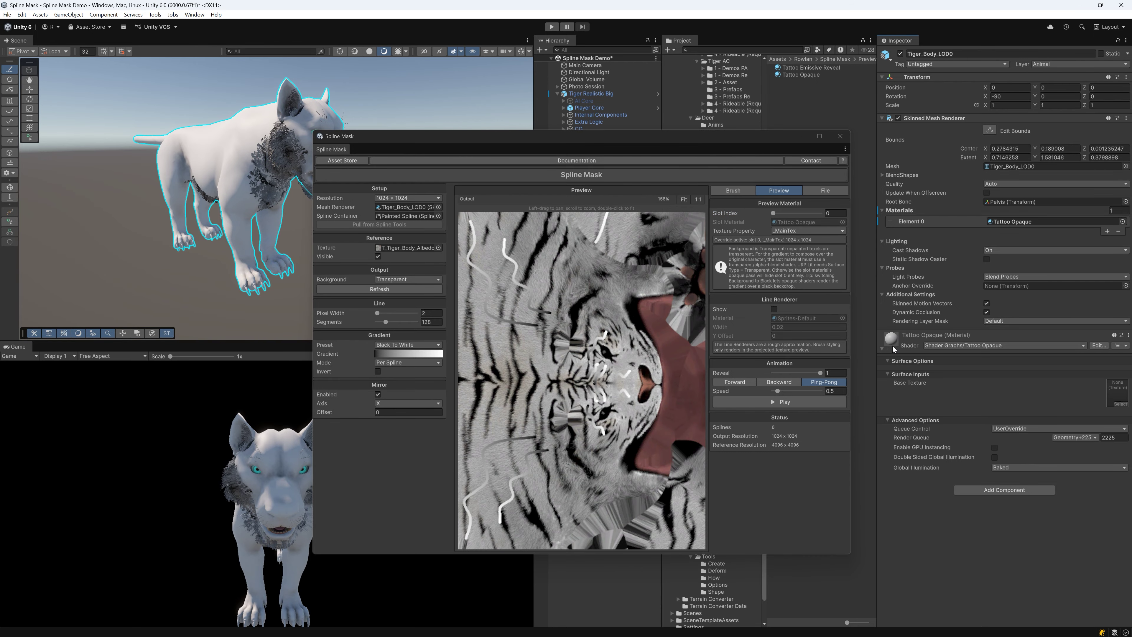
left_click(801, 231)
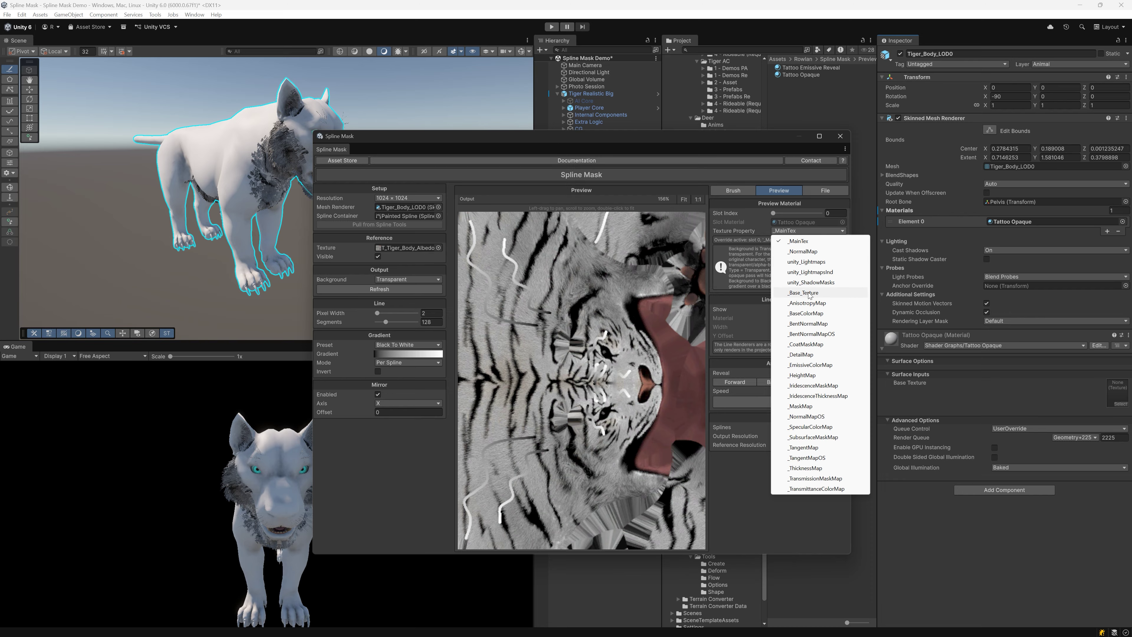
left_click(805, 292)
left_click_drag(527, 137, 647, 126)
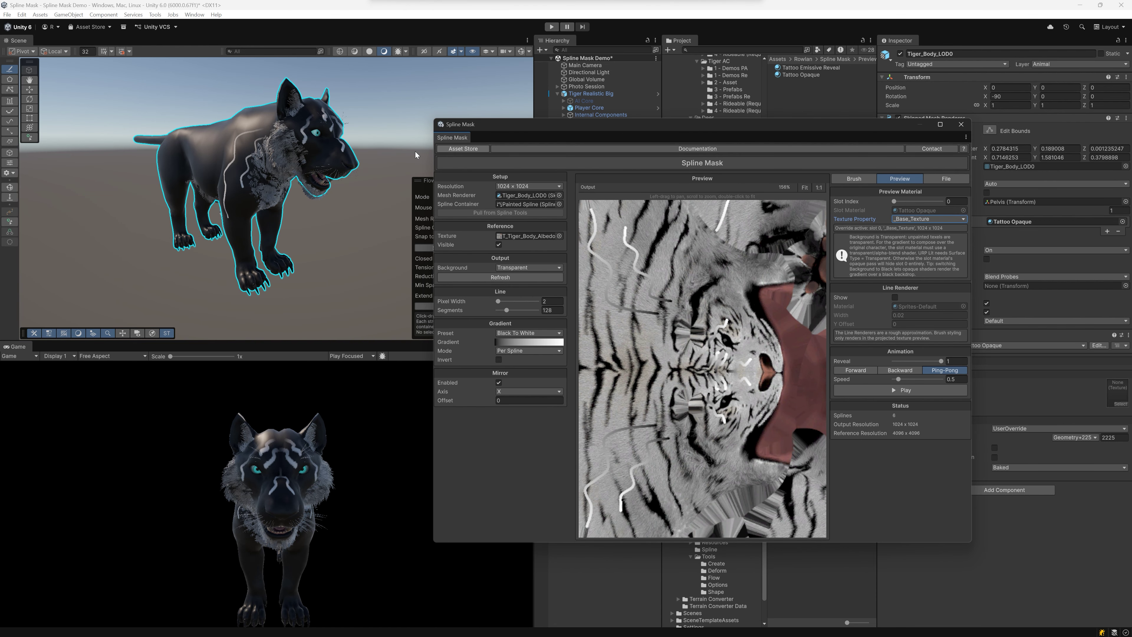
left_click_drag(366, 169, 314, 129, "alt")
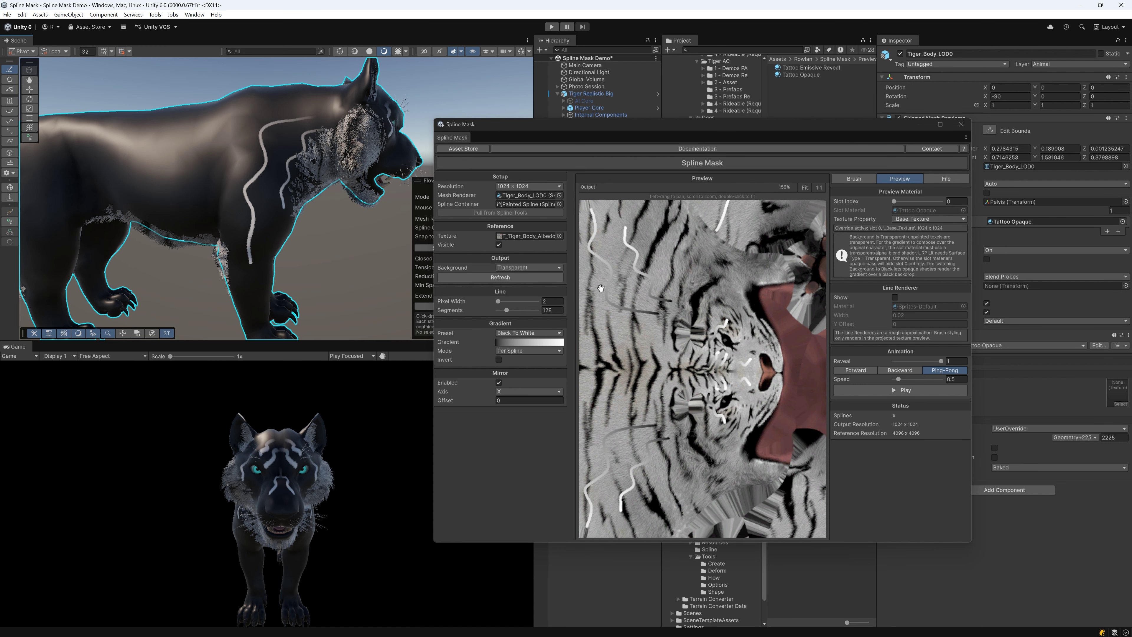
Switch the gradient preset to Custom and set the line's pixel width to 3
left_click(515, 337)
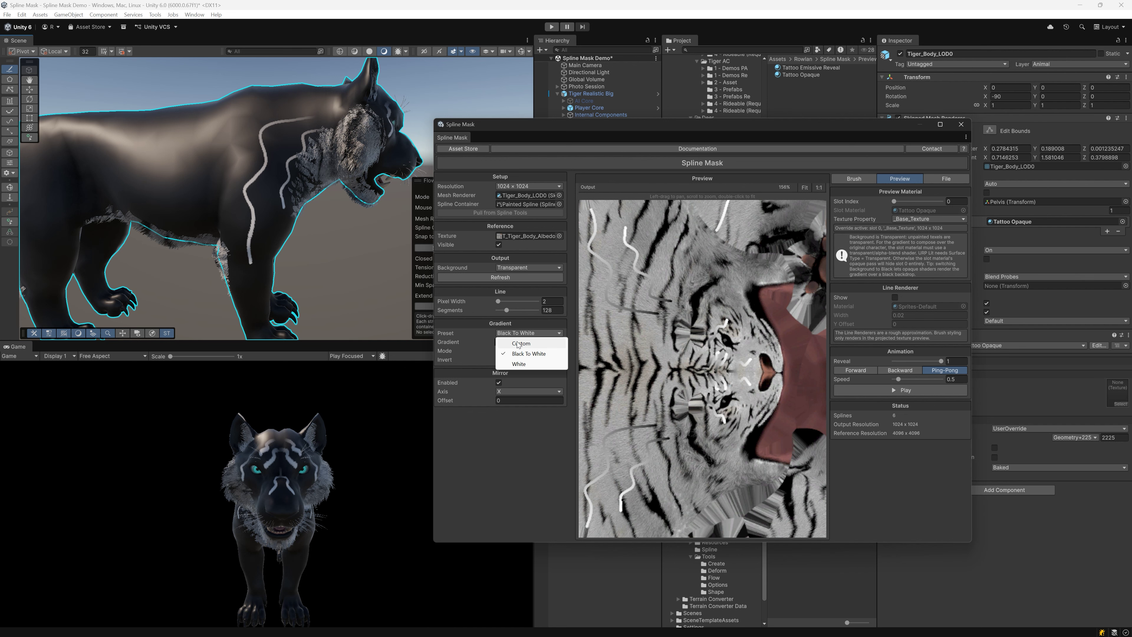
left_click(518, 344)
mouse_move(250, 202)
left_mouse_down("alt")
mouse_move(128, 201)
mouse_move(142, 258)
mouse_move(132, 238)
mouse_move(150, 244)
left_mouse_up("alt")
scroll(132, 239, "up", 5)
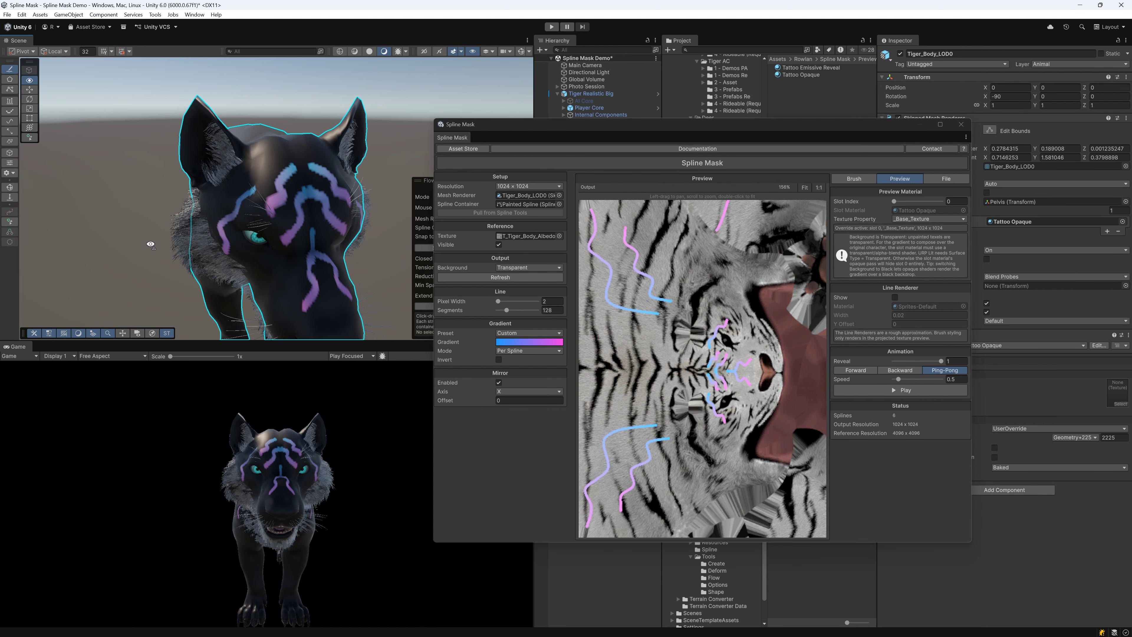
left_click(552, 301)
type("3")
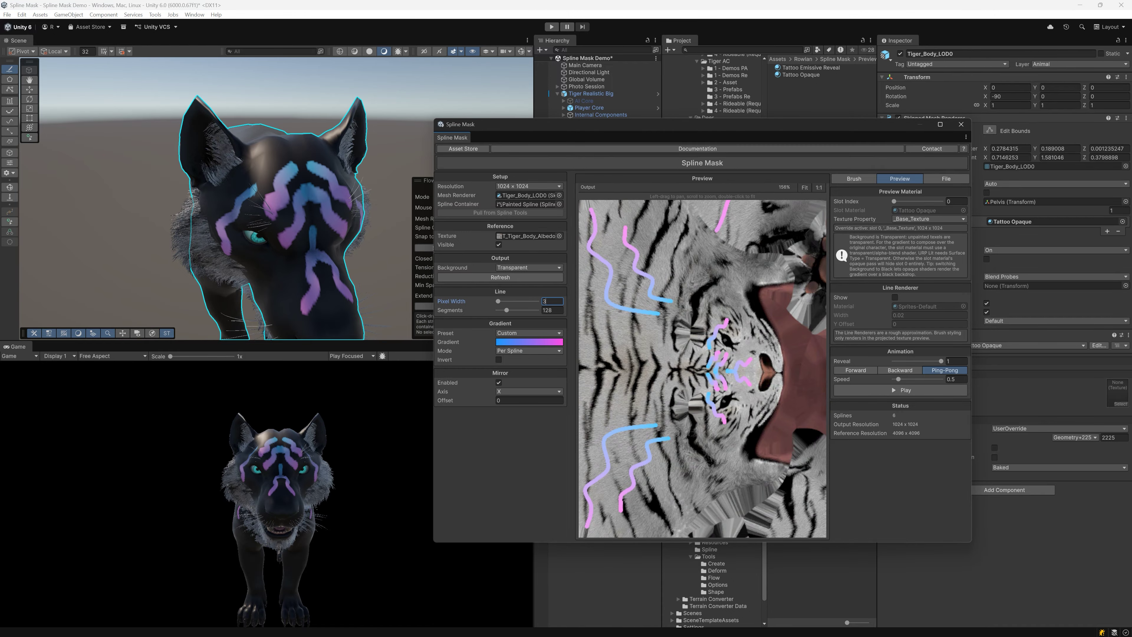
Set the brush's taper to 0.324 and keep its softness at 0
left_click(855, 179)
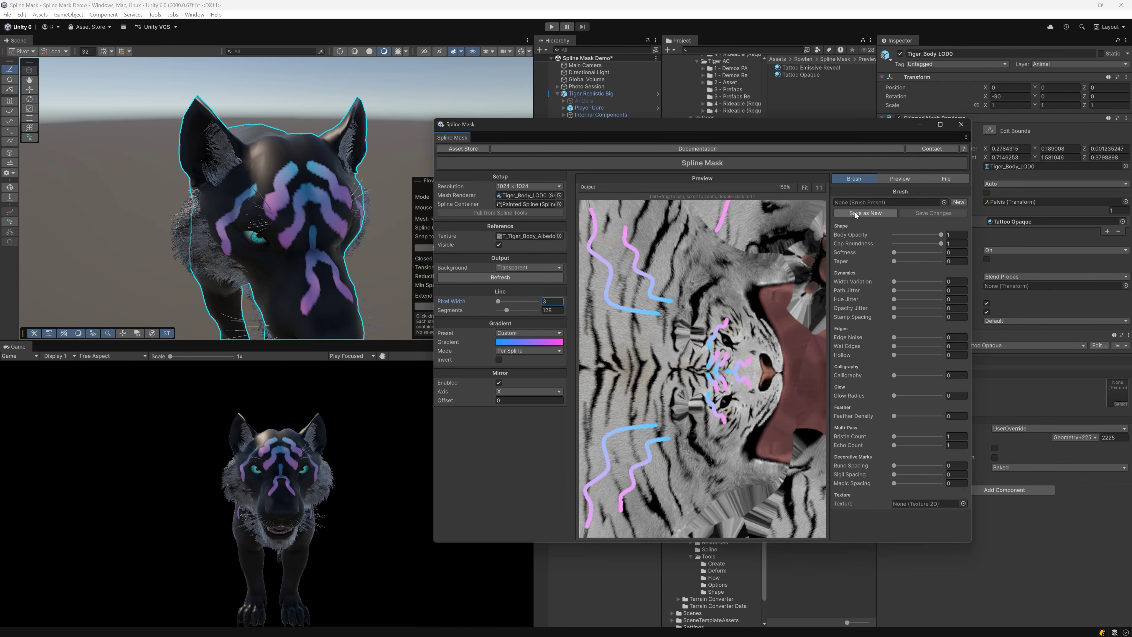
left_click(895, 261)
mouse_move(899, 263)
left_mouse_down()
mouse_move(916, 254)
mouse_move(894, 253)
left_mouse_up()
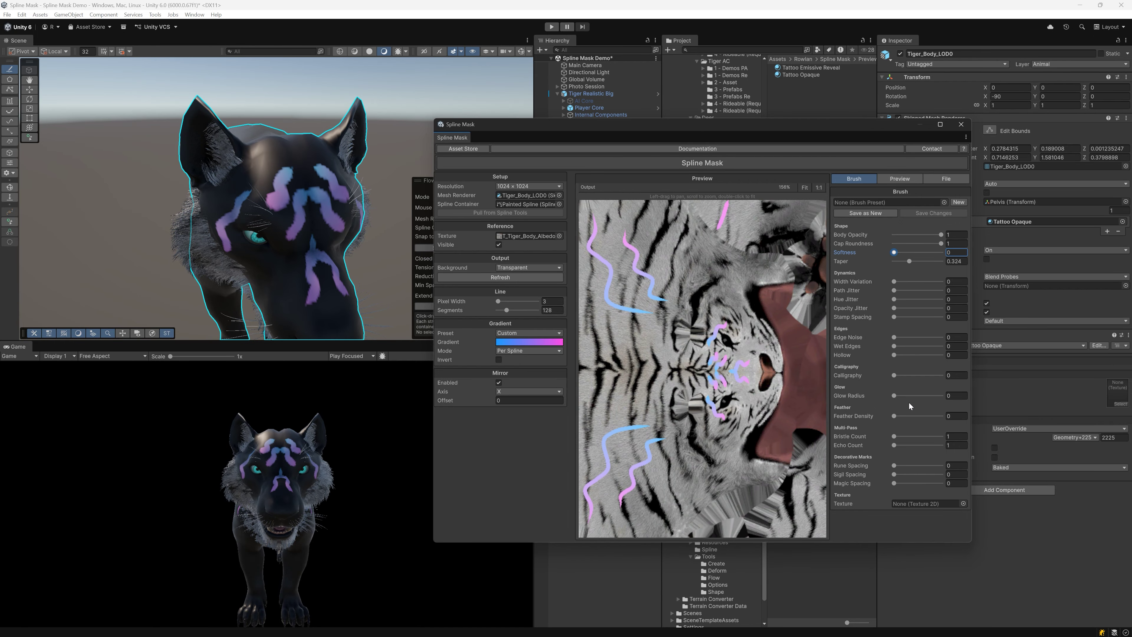
Try brush feathers with density 3.24, length 2.25, thickness 1 and angle 49, and reset the feather density to 0
left_click_drag(895, 416, 922, 425)
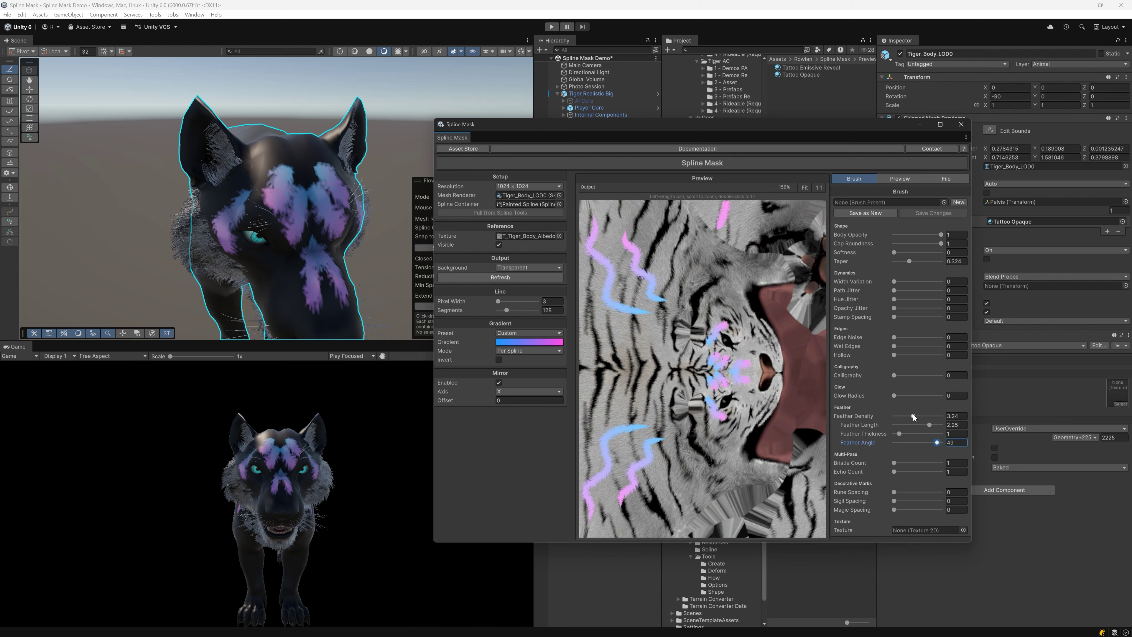
left_click_drag(250, 178, 317, 175, "alt")
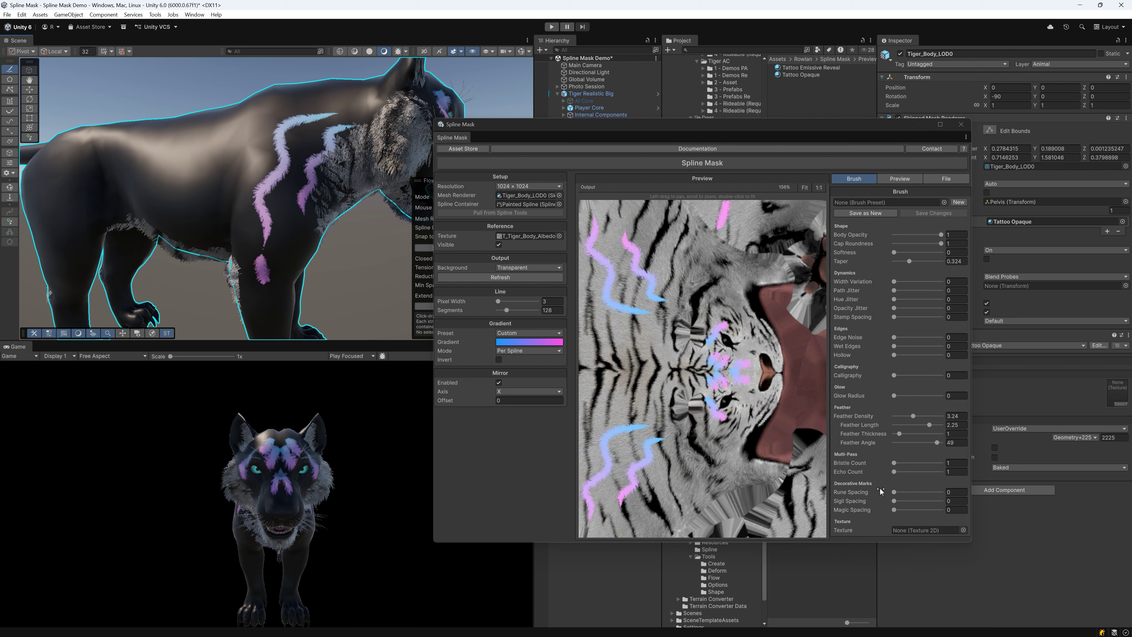
left_click_drag(913, 415, 879, 419)
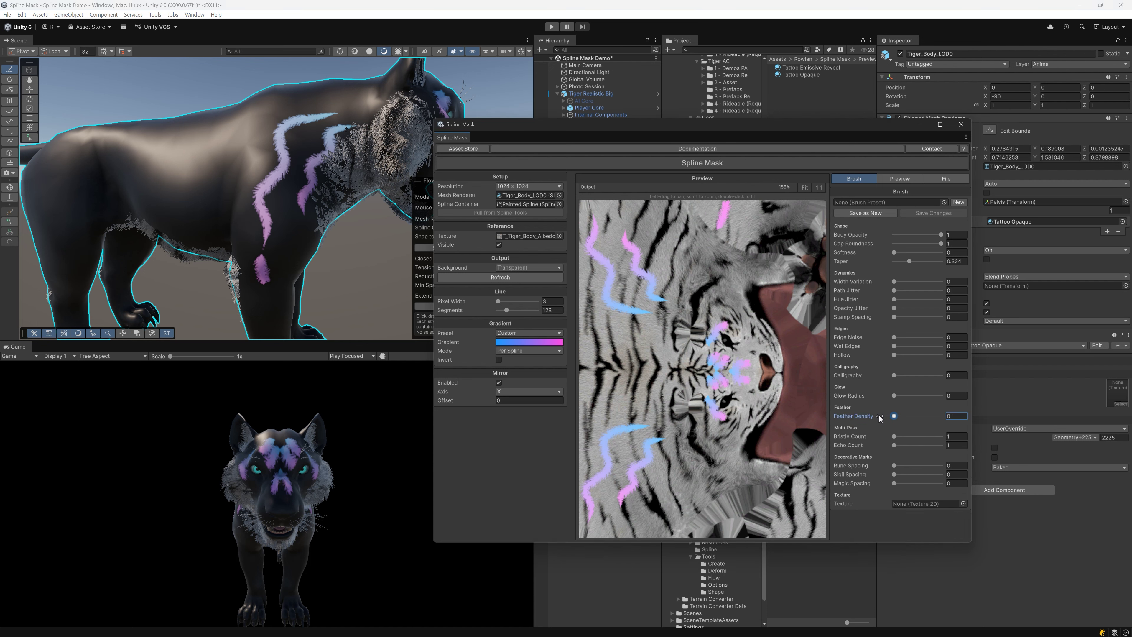
Decorate the strokes with runes at a spacing of 4.24, lower the body opacity to 0 and inspect the runes on the shoulder
left_click_drag(896, 466, 914, 466)
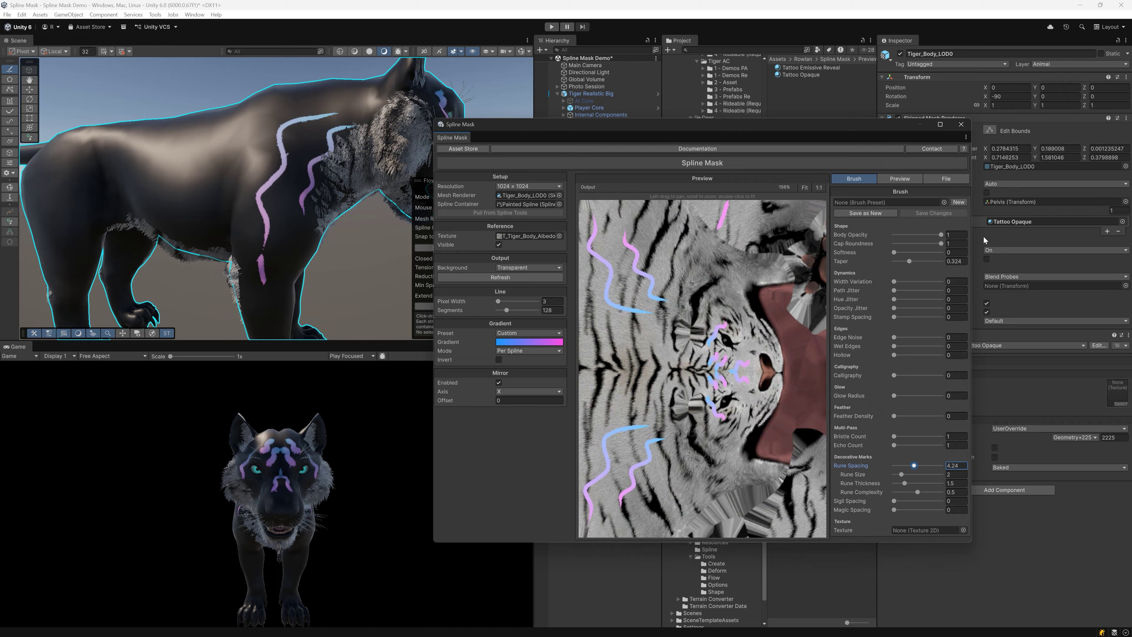
left_click_drag(940, 236, 876, 234)
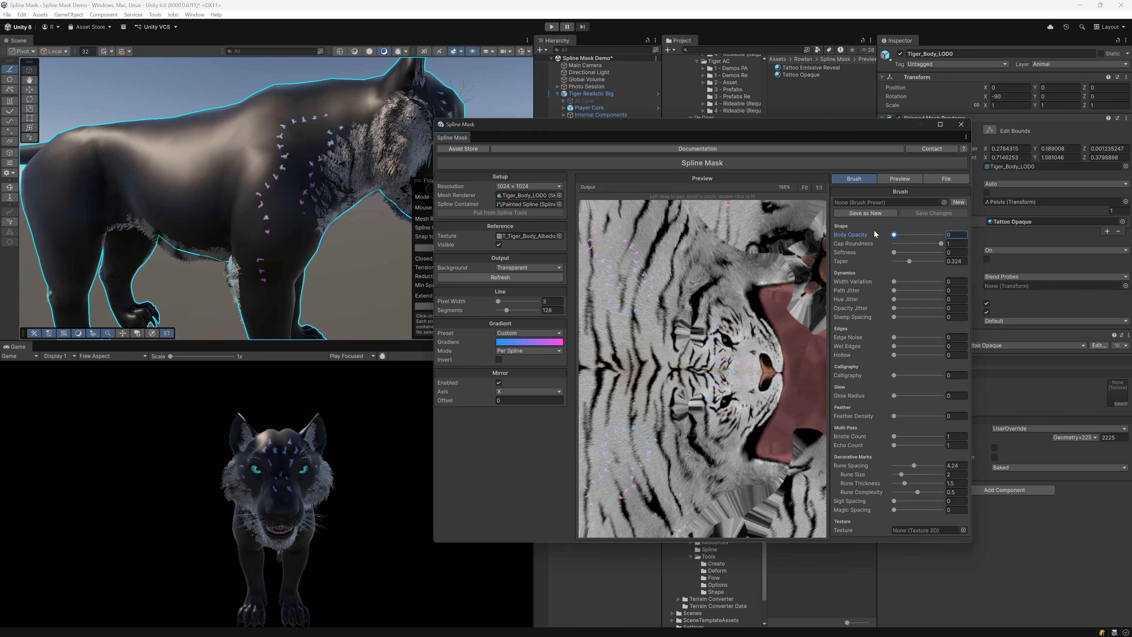
scroll(257, 193, "up", 5)
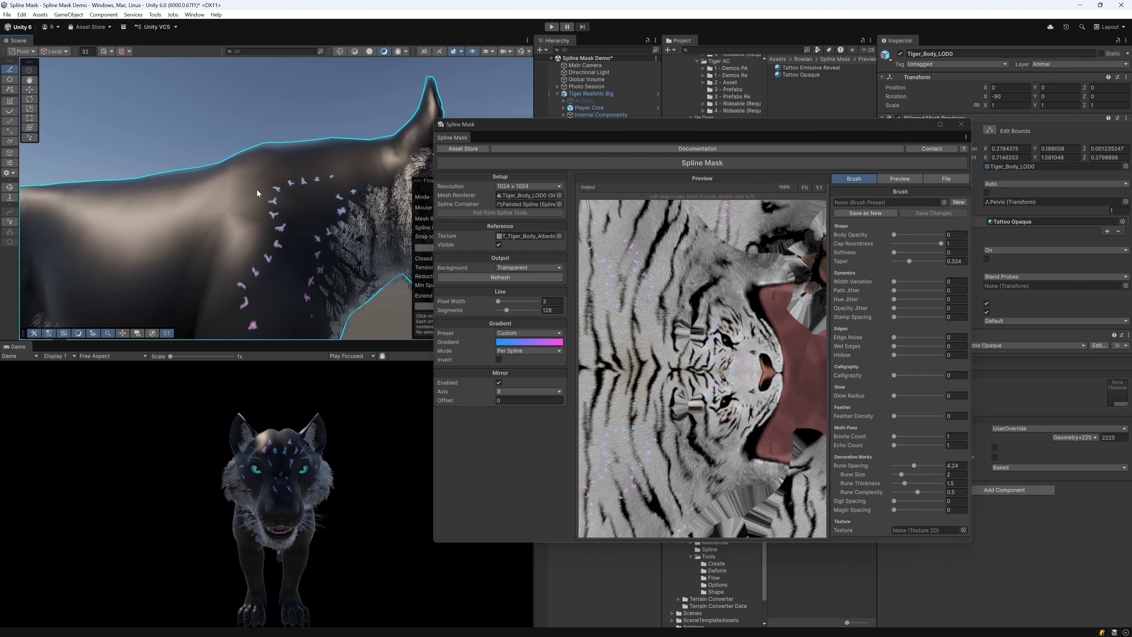
scroll(228, 238, "down", 2)
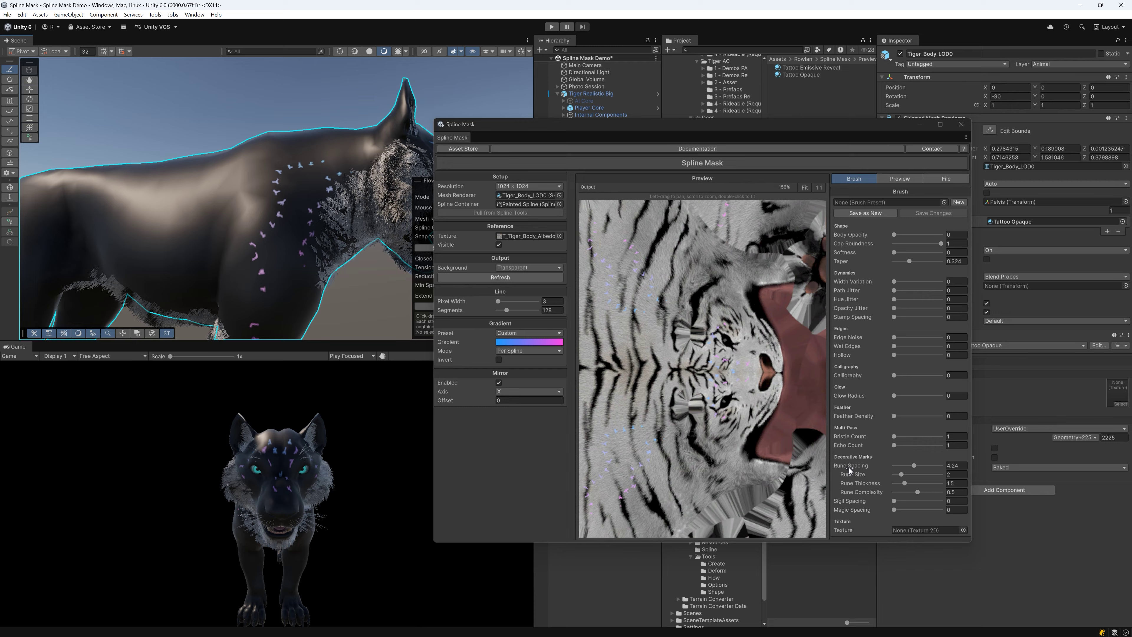
Try sigil marks with spacing 6.11, size 3.75 and thickness 3.04 instead of runes, and reset the rune and sigil spacing to 0
mouse_move(901, 474)
left_mouse_down()
mouse_move(933, 486)
mouse_move(920, 487)
left_mouse_up()
mouse_move(914, 490)
left_mouse_down()
mouse_move(926, 489)
mouse_move(905, 492)
mouse_move(928, 492)
mouse_move(871, 469)
mouse_move(920, 476)
mouse_move(914, 492)
left_mouse_up()
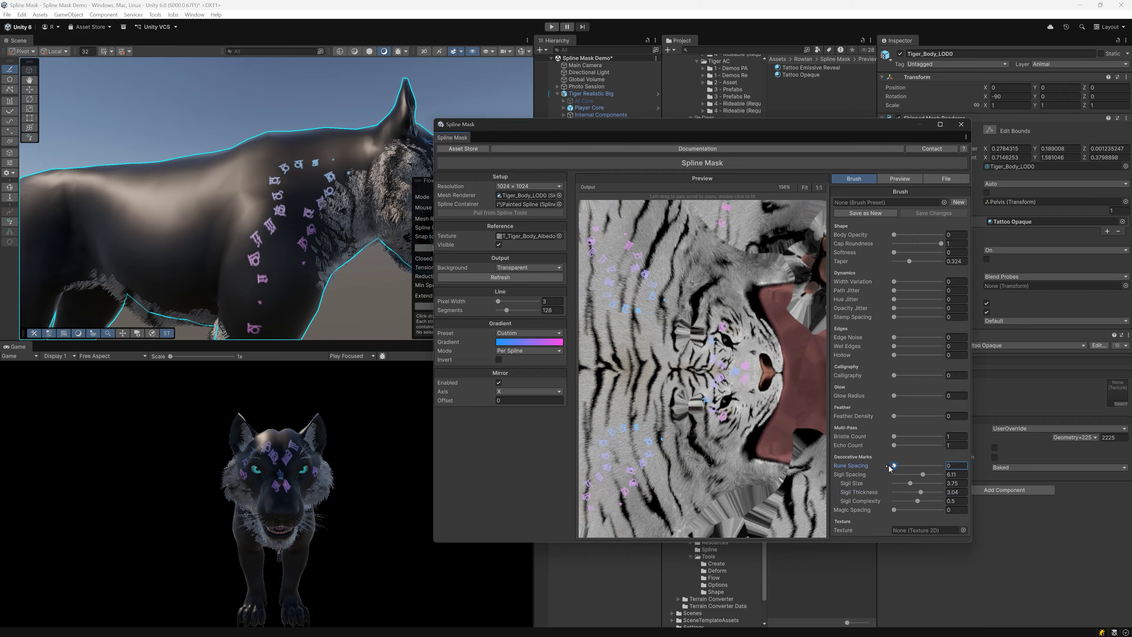
left_click(894, 474)
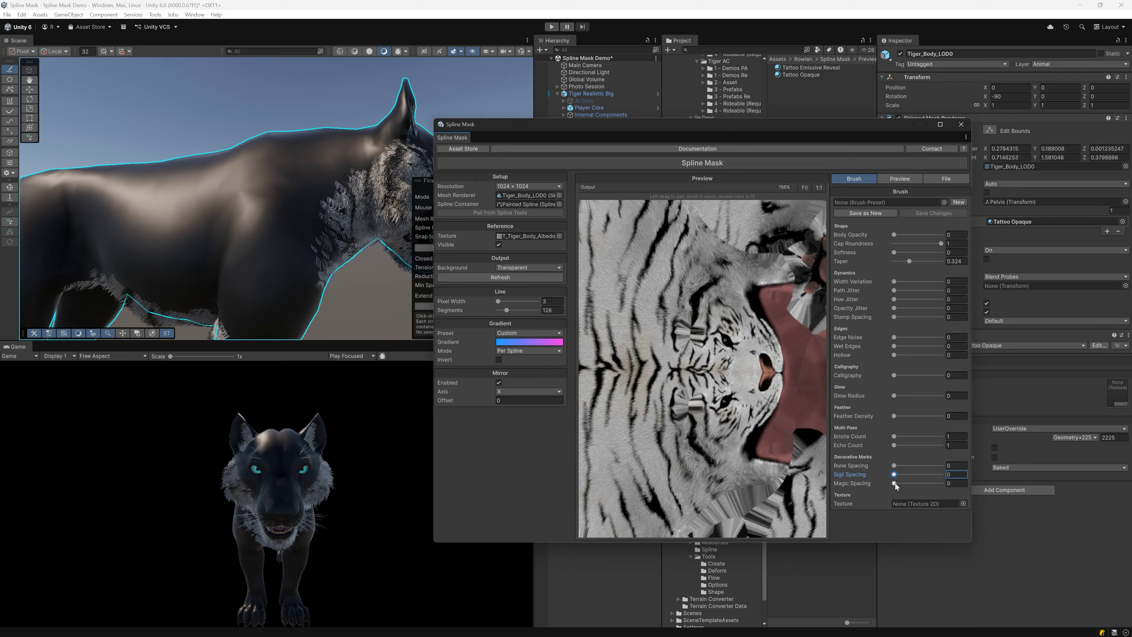
Try magic marks at a spacing of 4.95, reset that spacing to 0 and restore the brush's body opacity to 1
left_click_drag(895, 483, 918, 484)
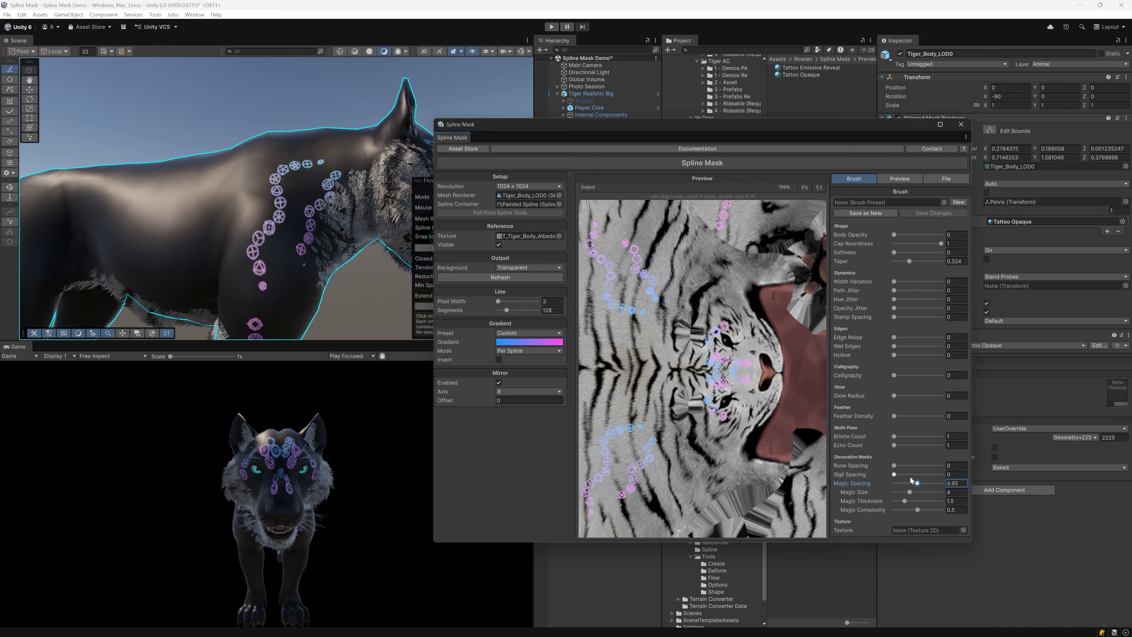
left_click_drag(920, 484, 854, 476)
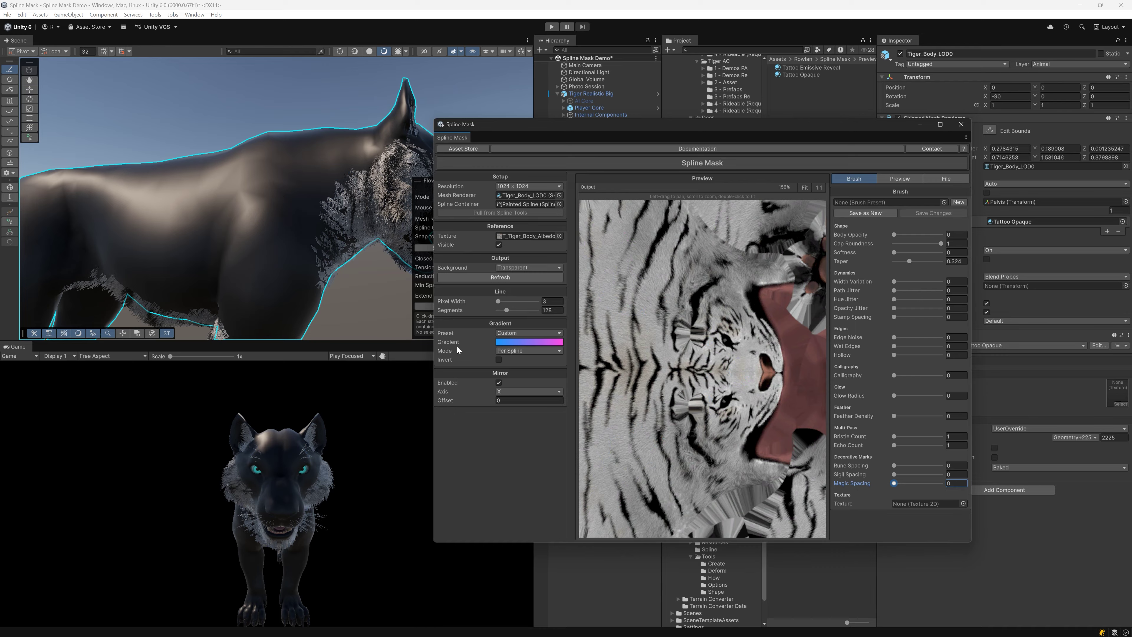
left_click_drag(366, 285, 145, 311, "alt")
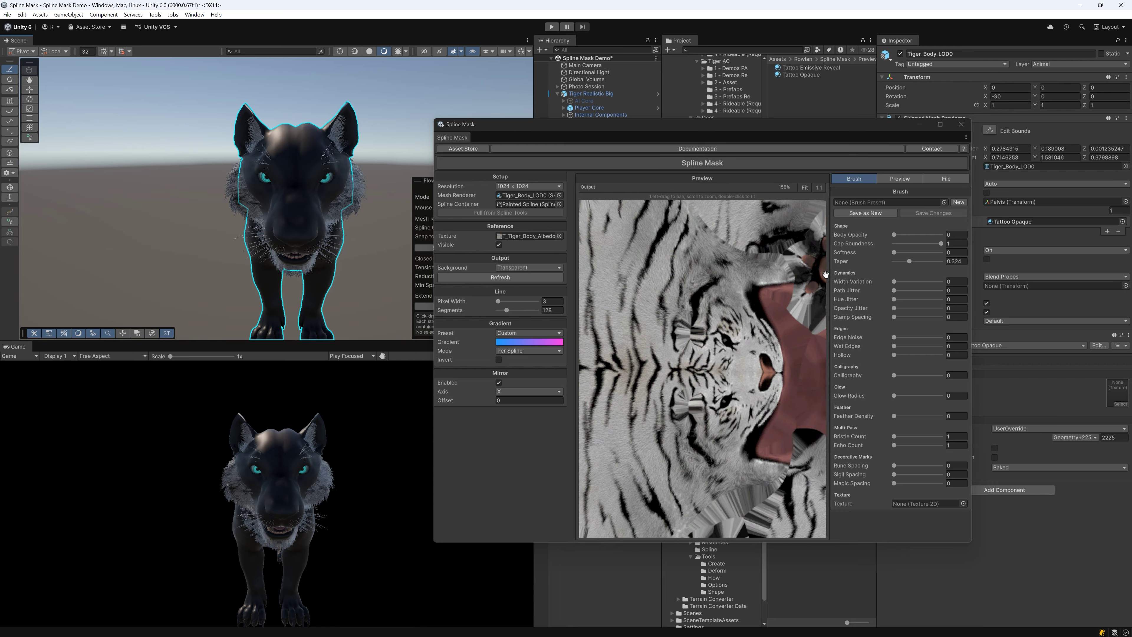
left_click_drag(895, 235, 941, 235)
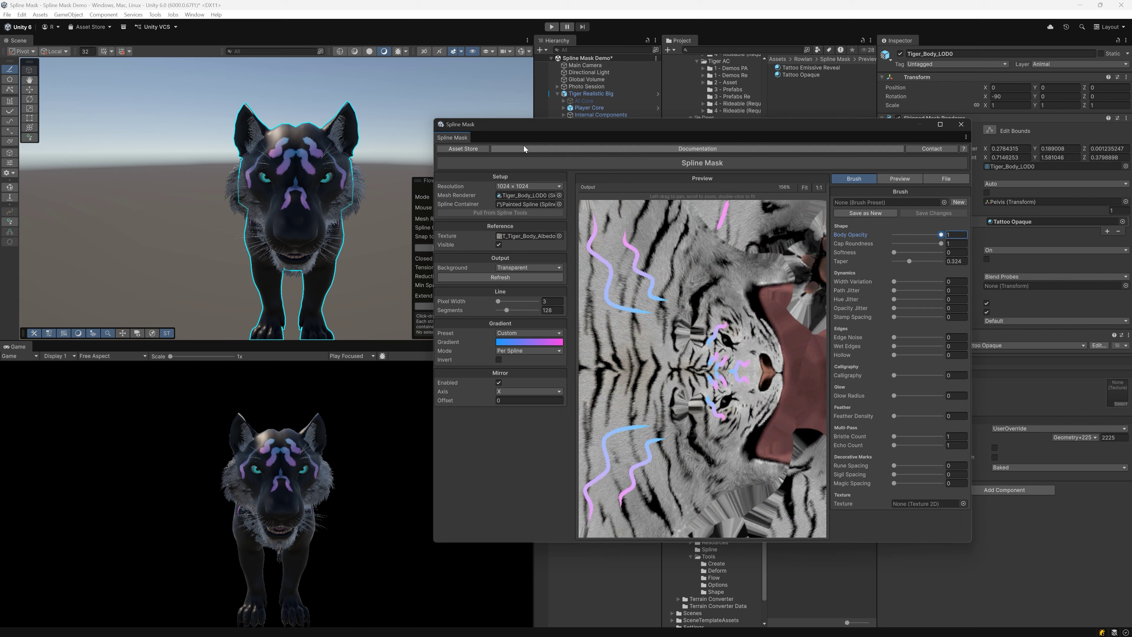
Clear all painted splines and paint new strokes across the tiger's forehead and face
left_click_drag(524, 127, 647, 116)
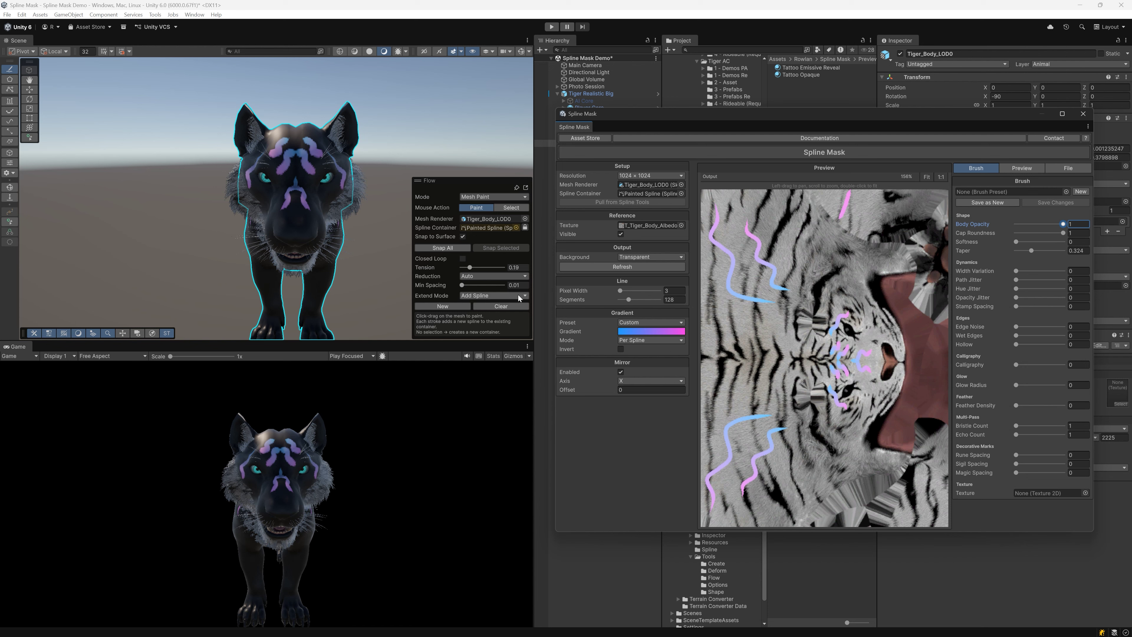
left_click(501, 306)
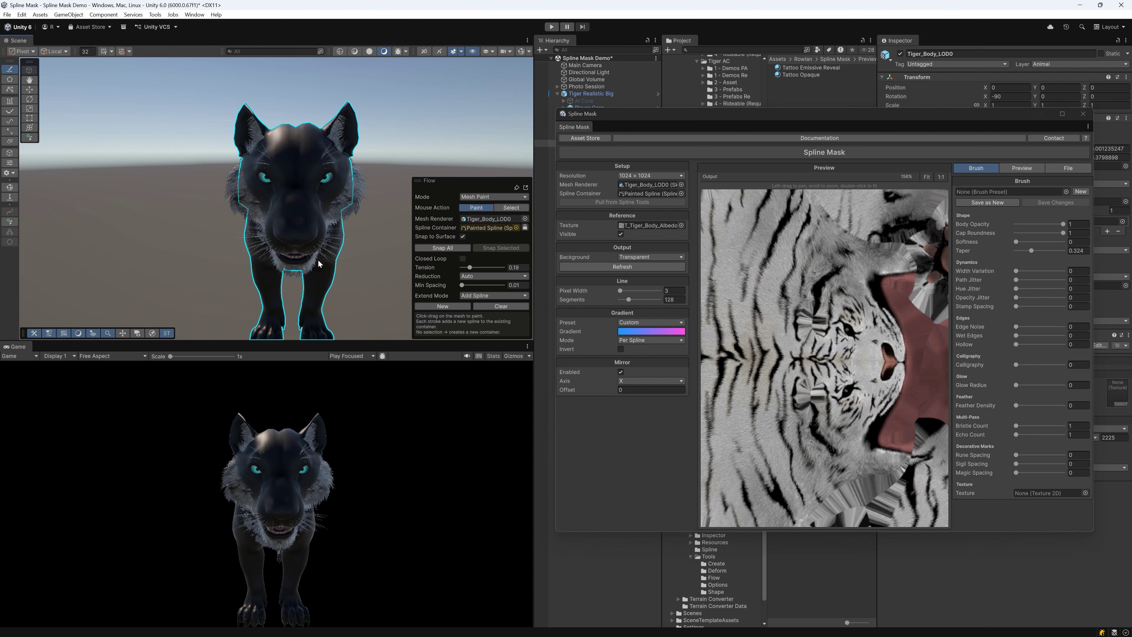
left_click_drag(339, 241, 392, 256, "alt")
scroll(388, 241, "up", 5)
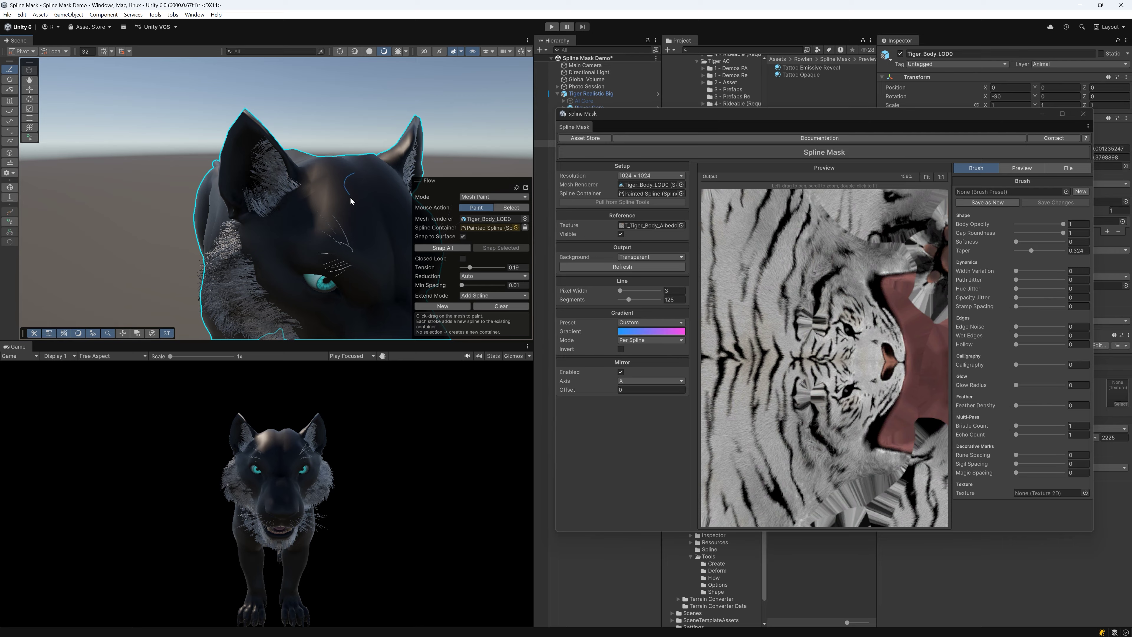
left_click_drag(350, 200, 343, 208)
scroll(303, 223, "down", 5)
mouse_move(273, 235)
left_mouse_down()
mouse_move(324, 250)
mouse_move(314, 269)
mouse_move(369, 261)
mouse_move(336, 224)
mouse_move(328, 244)
left_mouse_up()
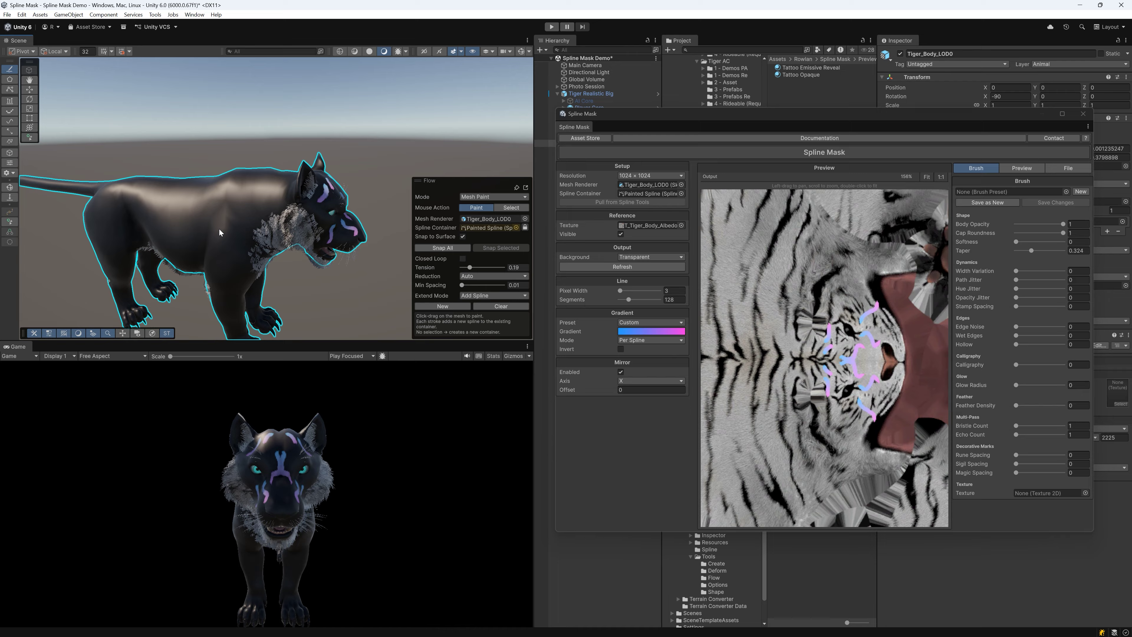
Paint long wavy splines along the tiger's back, shoulder, flank and legs
scroll(283, 214, "up", 3)
left_click_drag(148, 234, 143, 233)
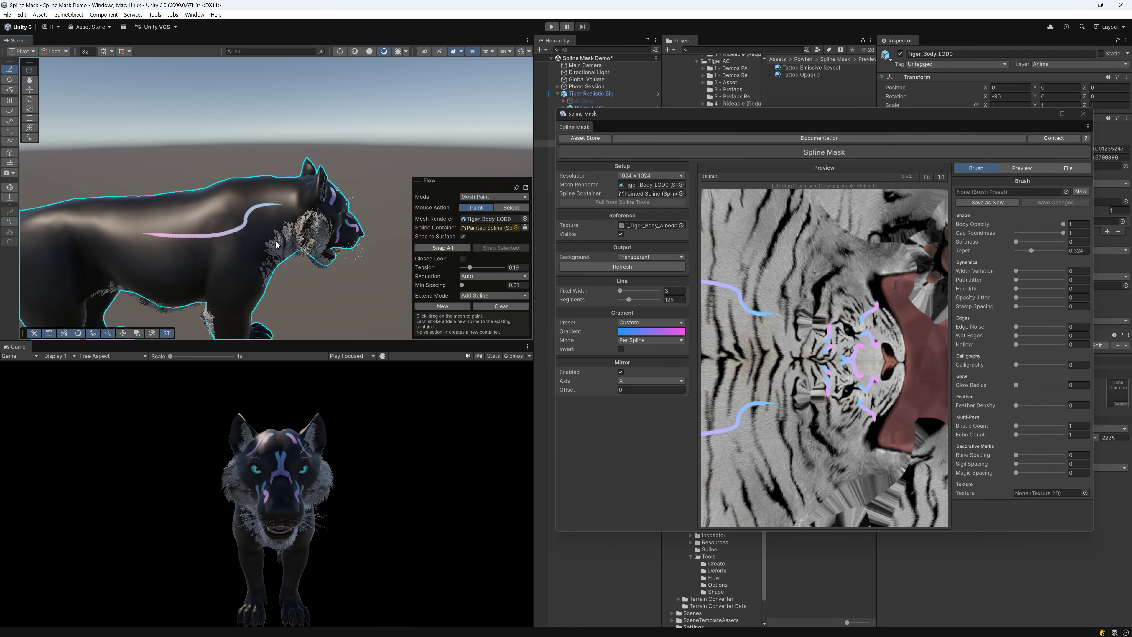
mouse_move(255, 266)
left_mouse_down()
mouse_move(245, 257)
mouse_move(230, 321)
left_mouse_up()
scroll(267, 250, "down", 3)
scroll(320, 210, "up", 5)
left_click_drag(289, 199, 224, 209)
left_click_drag(338, 226, 232, 232)
mouse_move(348, 252)
left_mouse_down()
mouse_move(216, 257)
mouse_move(213, 322)
left_mouse_up()
mouse_move(281, 276)
left_mouse_down("alt")
mouse_move(231, 287)
mouse_move(96, 245)
mouse_move(60, 253)
mouse_move(75, 222)
mouse_move(277, 248)
left_mouse_up("alt")
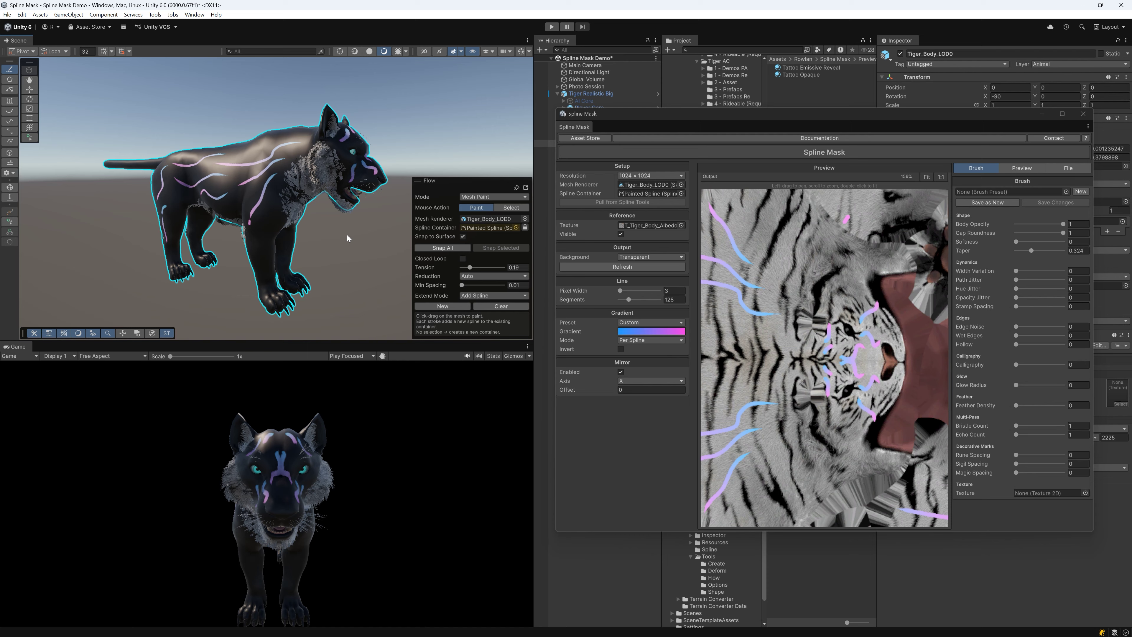
Set the brush's feather density to about 4.6 and switch Spline Mask to its preview settings
right_click_drag(348, 239, 410, 237, "alt")
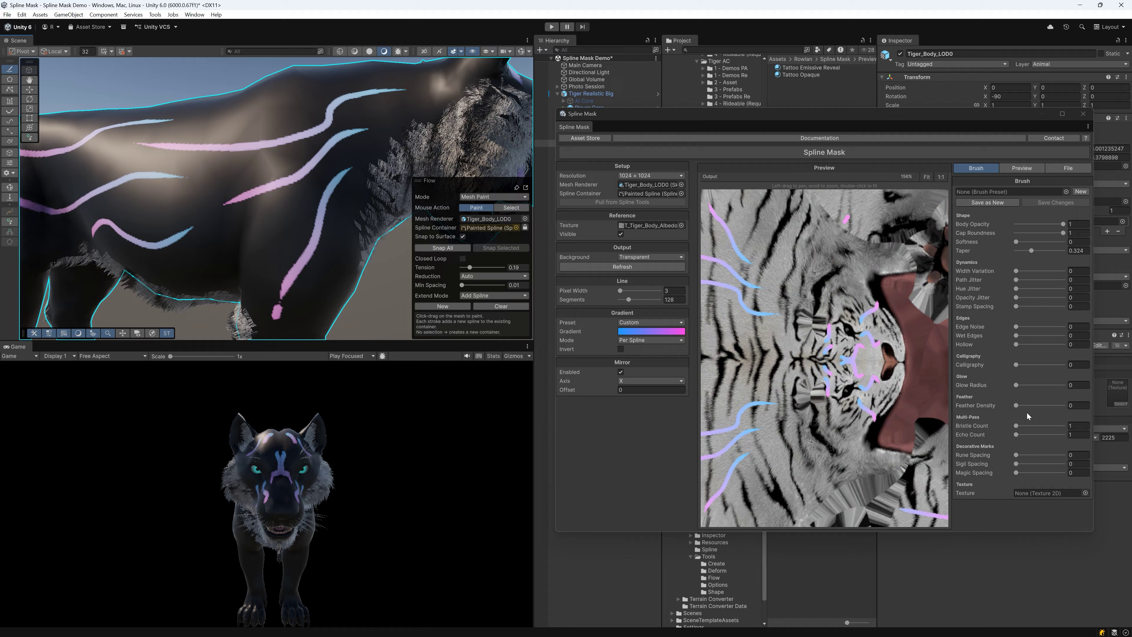
left_click_drag(1018, 405, 1044, 406)
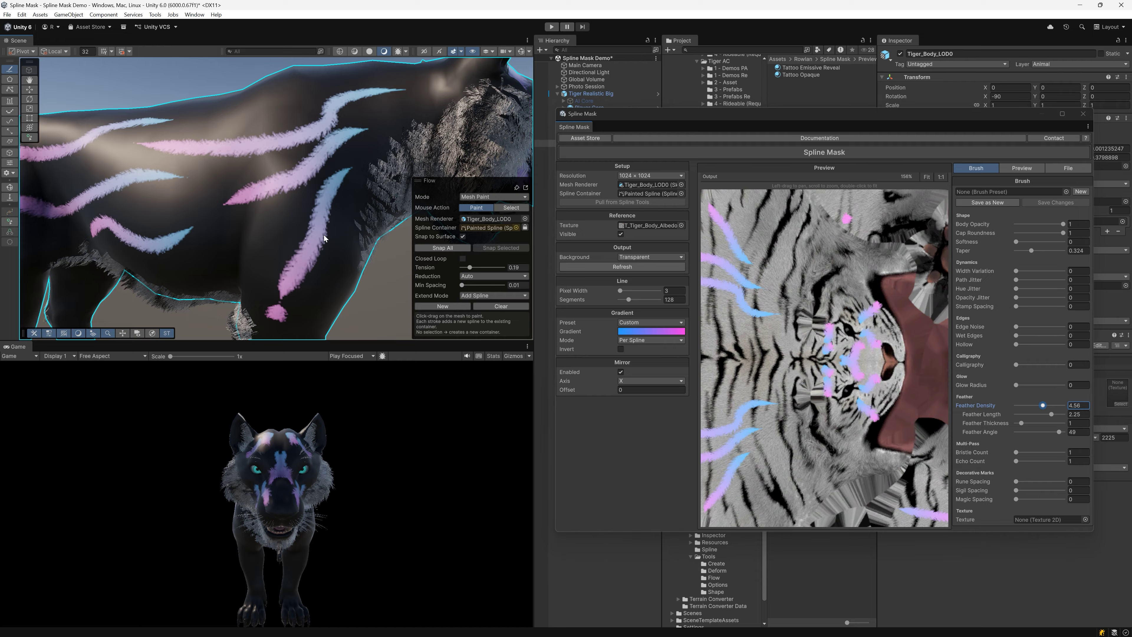
key("f")
left_click_drag(327, 235, 217, 258, "alt")
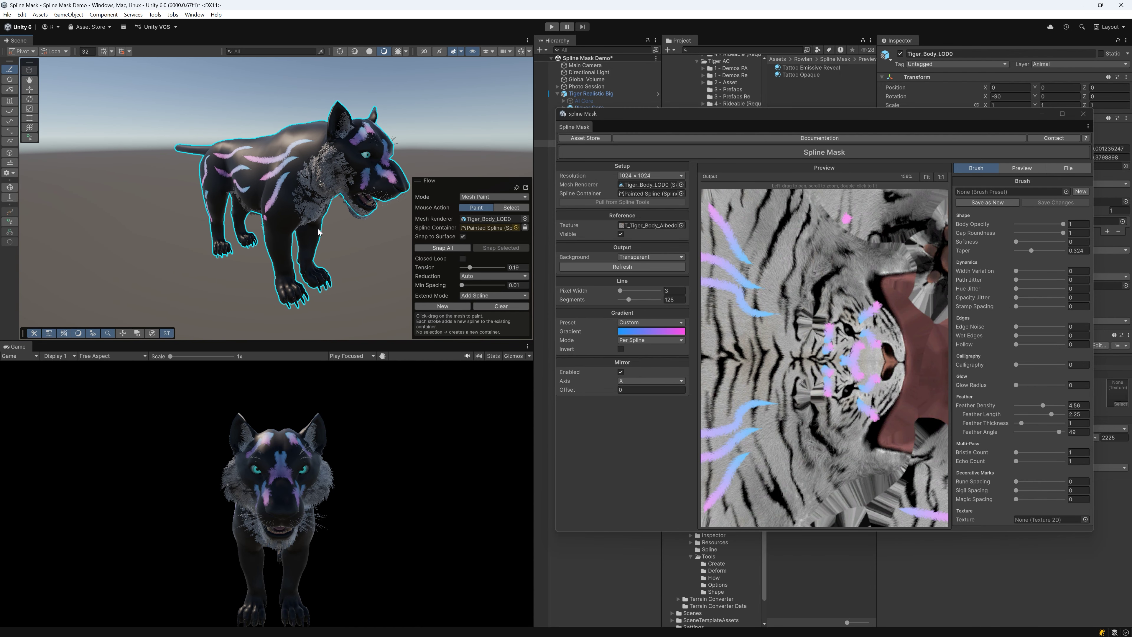
left_click(1031, 169)
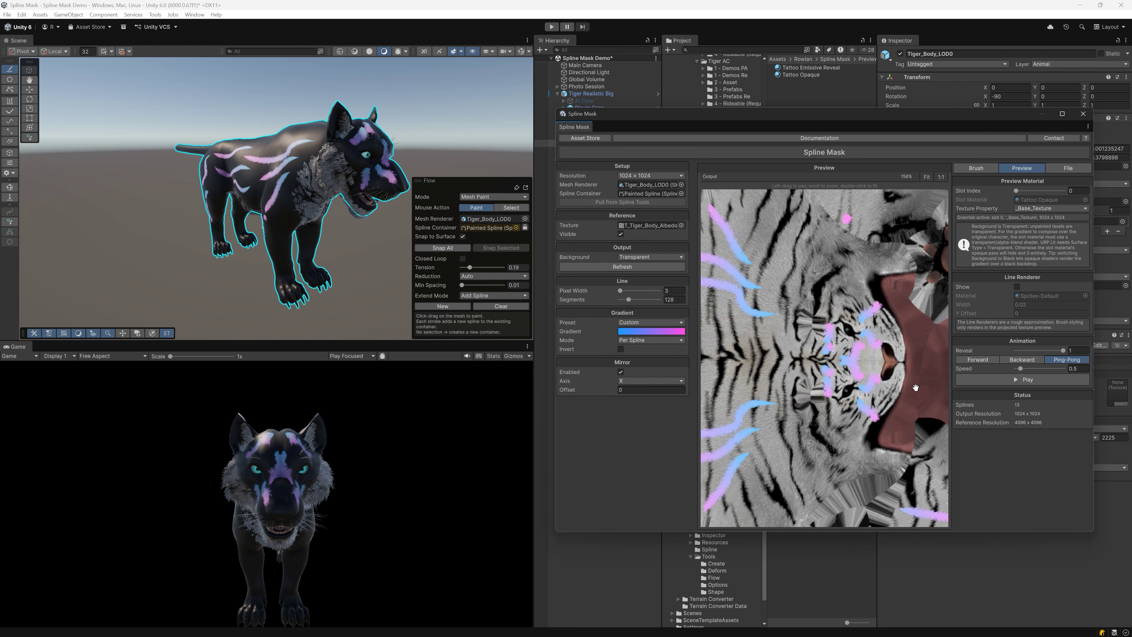
Play the ping-pong reveal animation, switch the gradient mode to Global, and stop playback with the reveal at 1
left_click(1002, 378)
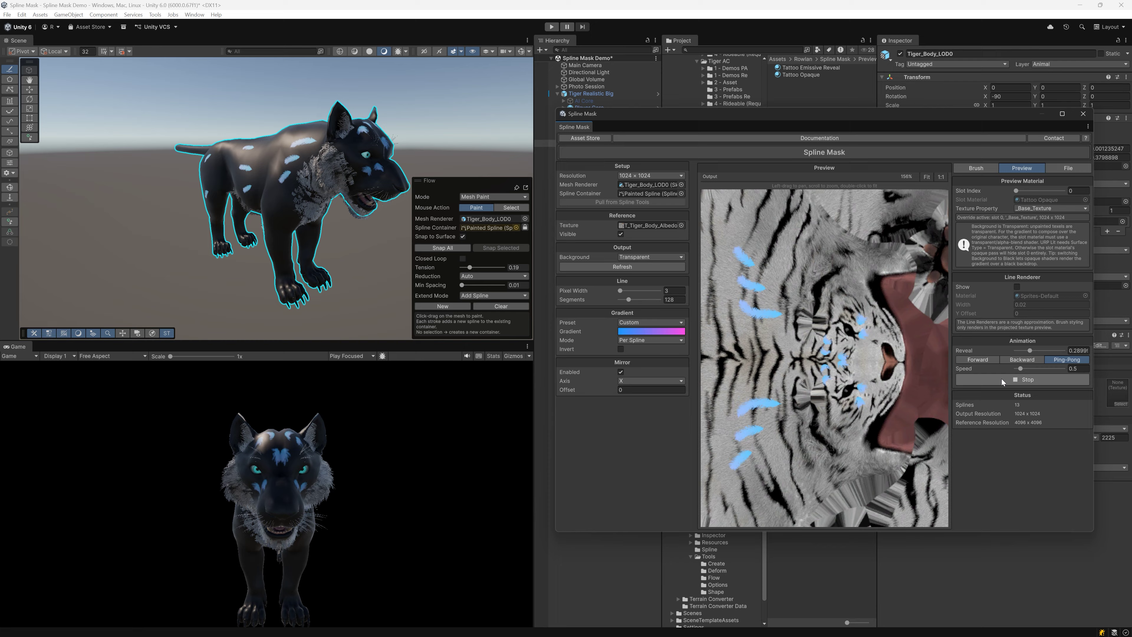
left_click(650, 340)
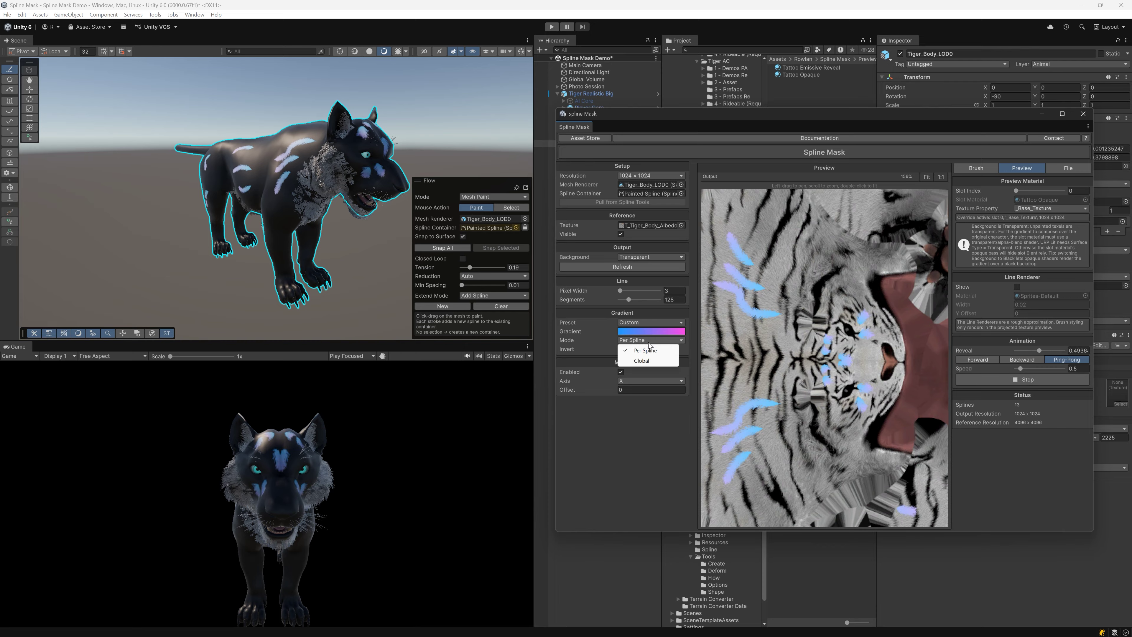
left_click(642, 361)
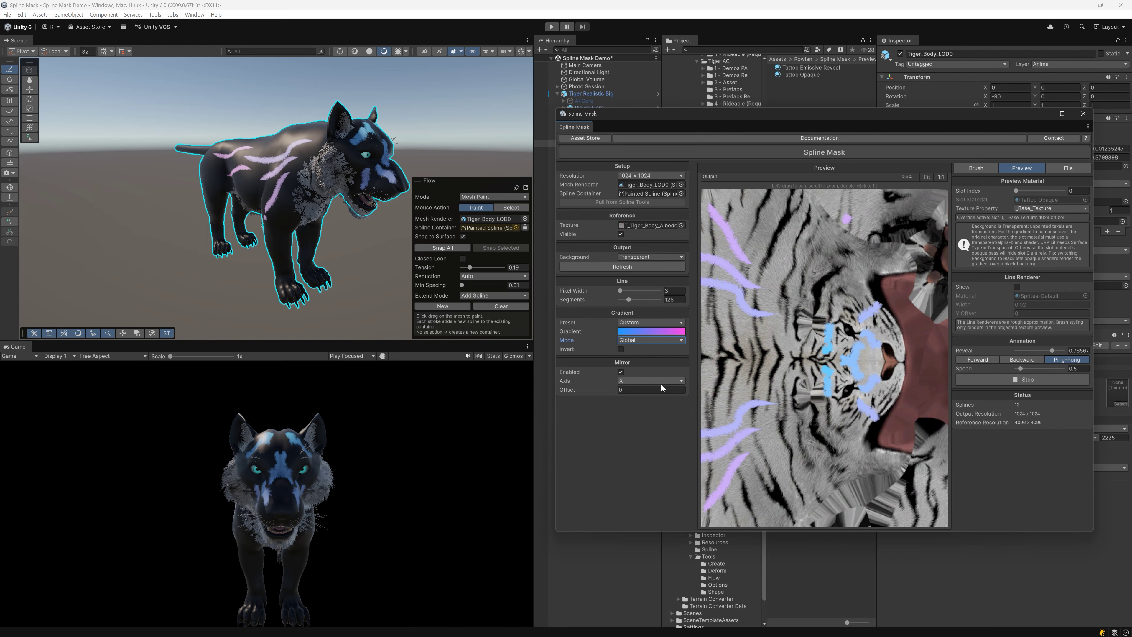
left_click(1030, 380)
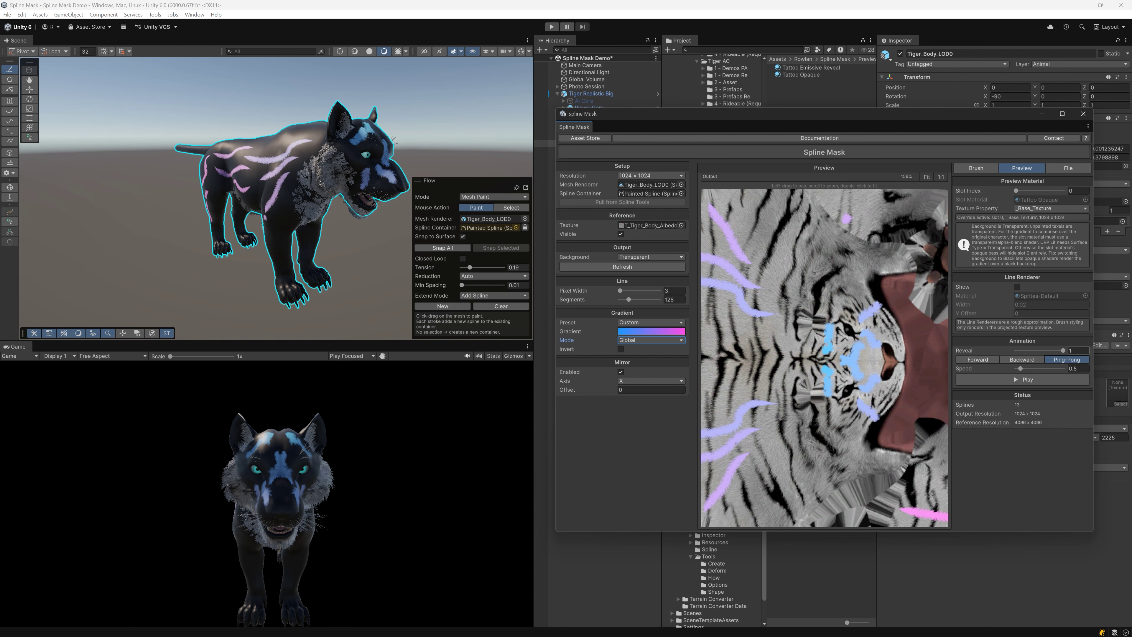
mouse_move(1062, 352)
left_mouse_down()
mouse_move(1024, 351)
mouse_move(1063, 351)
left_mouse_up()
Locate the body materials through Tiger_Body_LOD1, try M_Tiger_Realistic_Bengala1_Body on Tiger_Body_LOD0, and assign M_Tiger_Realistic_White1_Body as its Element 0
left_click_drag(687, 115, 391, 147)
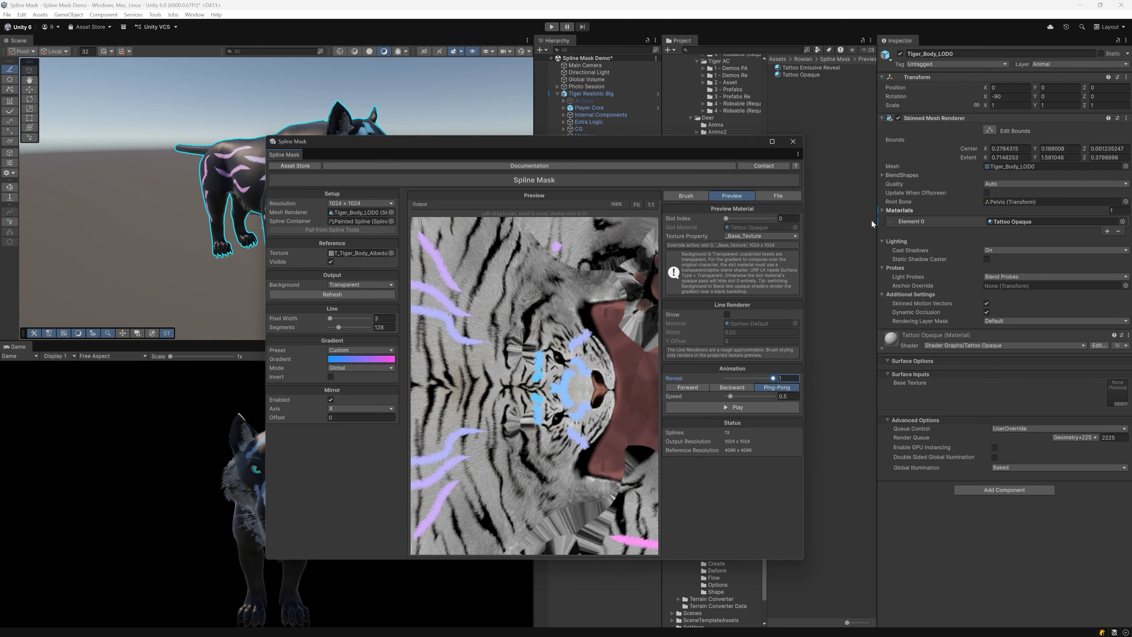
left_click_drag(691, 148, 505, 187)
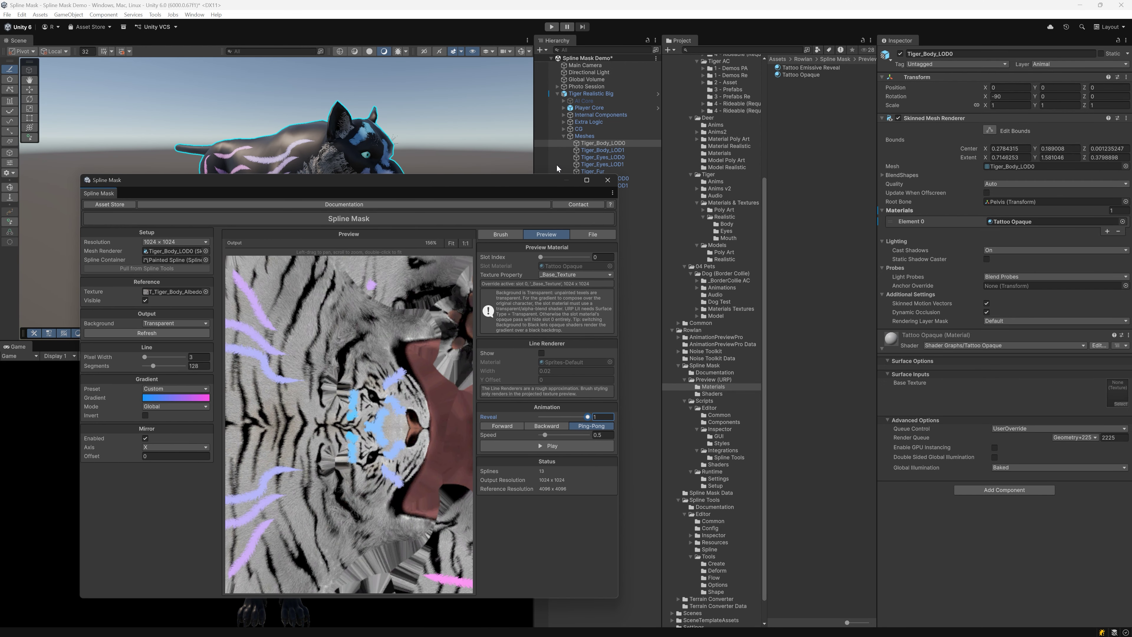
left_click(620, 150)
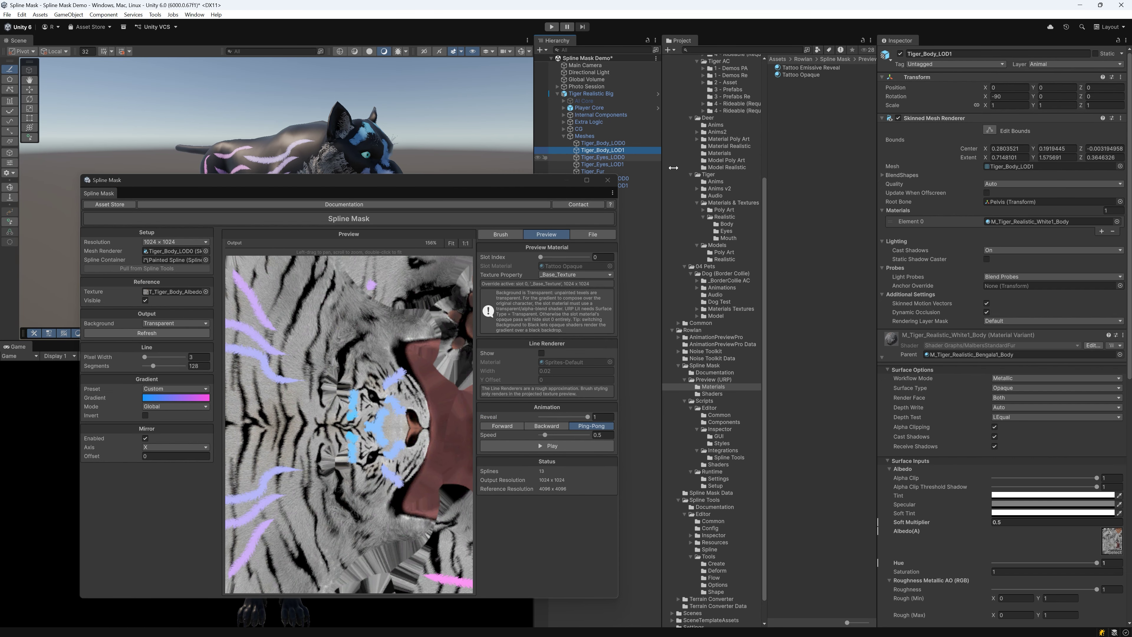
left_click(983, 356)
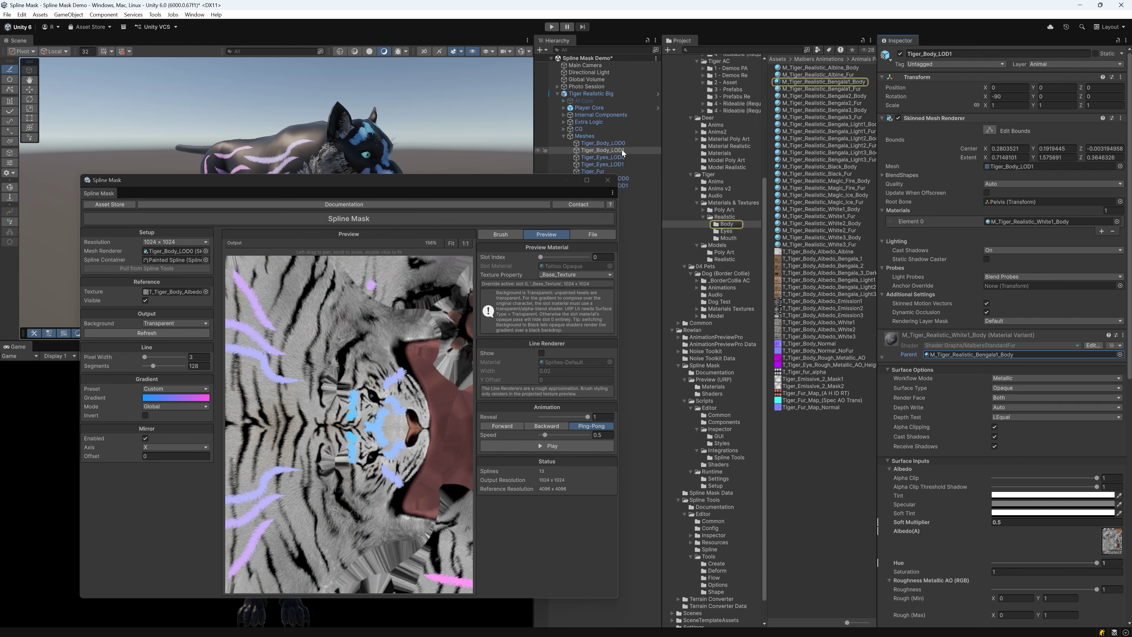
left_click(618, 144)
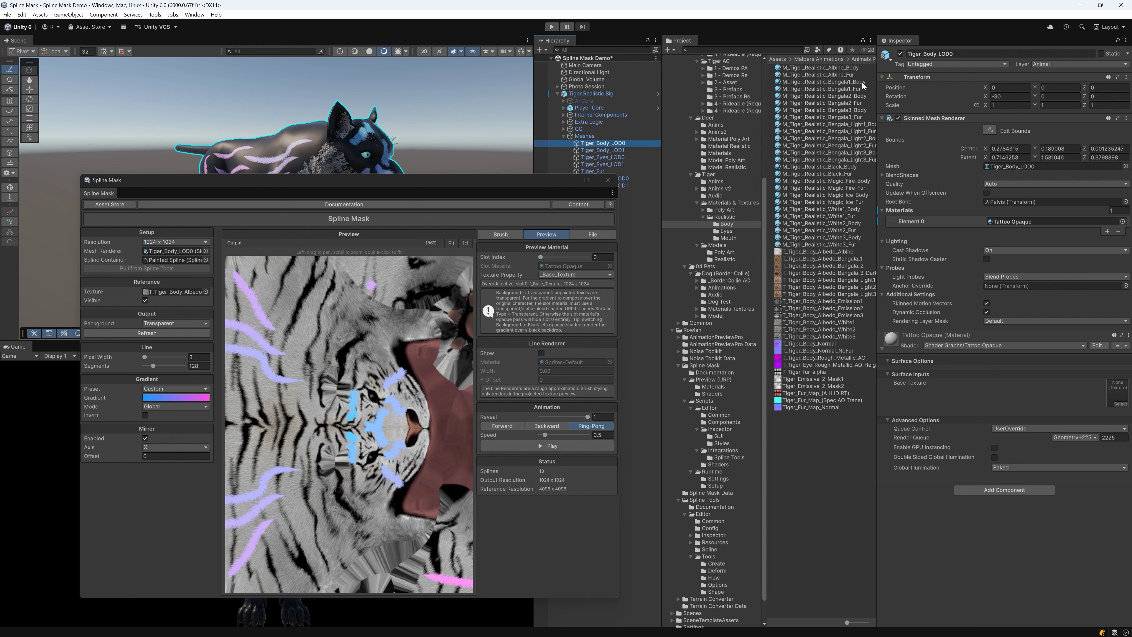
left_click_drag(864, 85, 1011, 224)
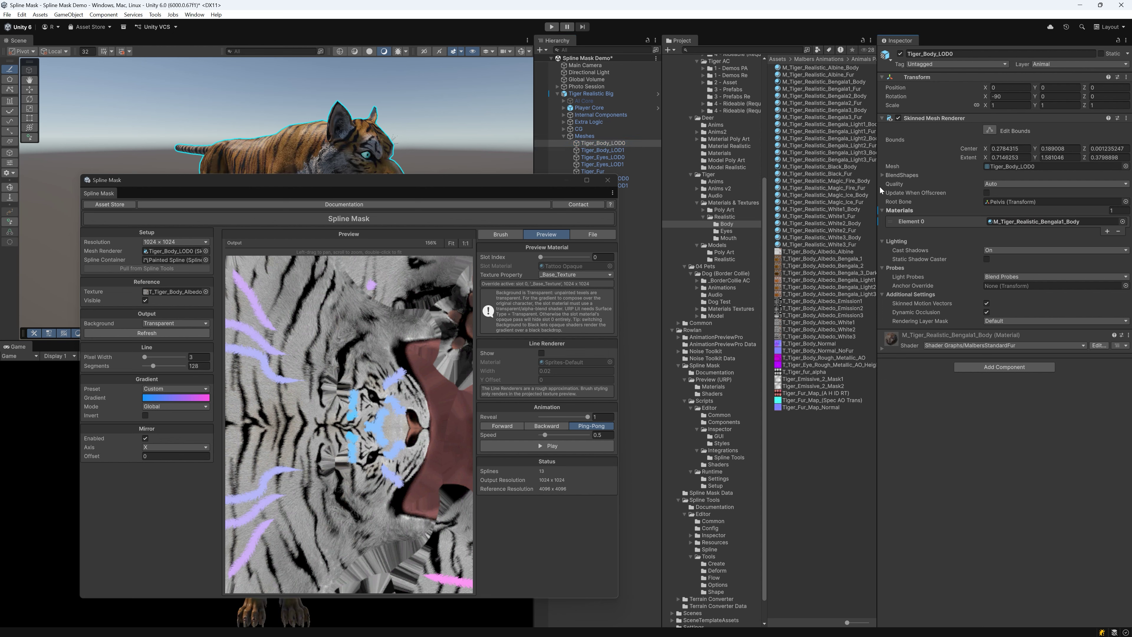
left_click_drag(856, 209, 1022, 227)
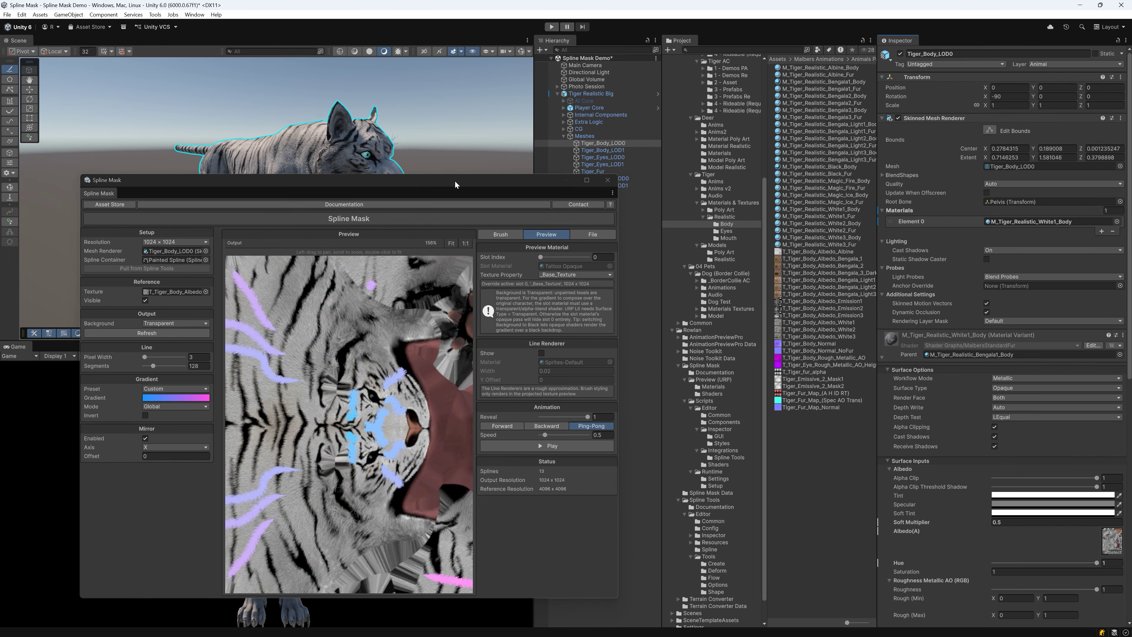
left_click_drag(455, 181, 433, 178)
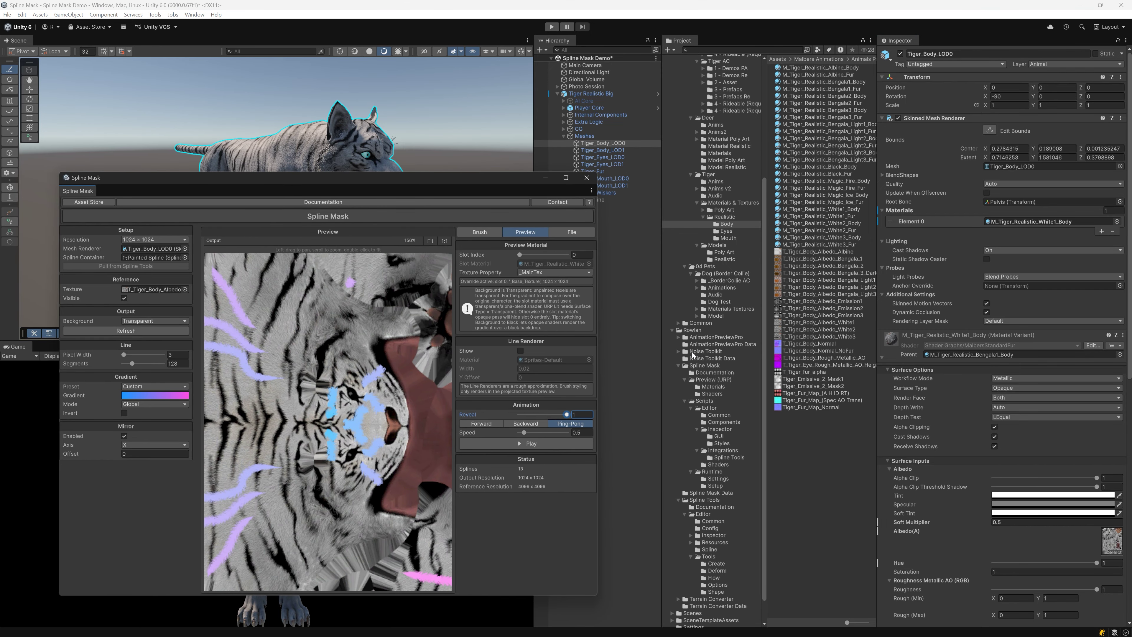
Add a second material slot to Tiger_Body_LOD0, assign Tattoo Emissive Reveal to it and expand that material's properties
left_click(711, 388)
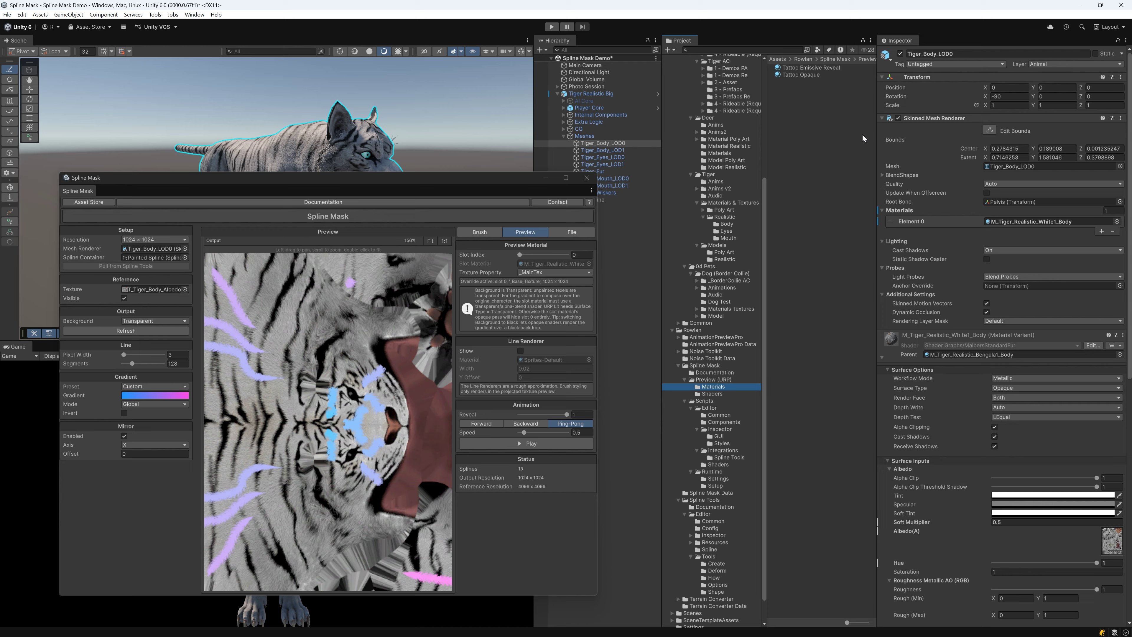
left_click(1102, 232)
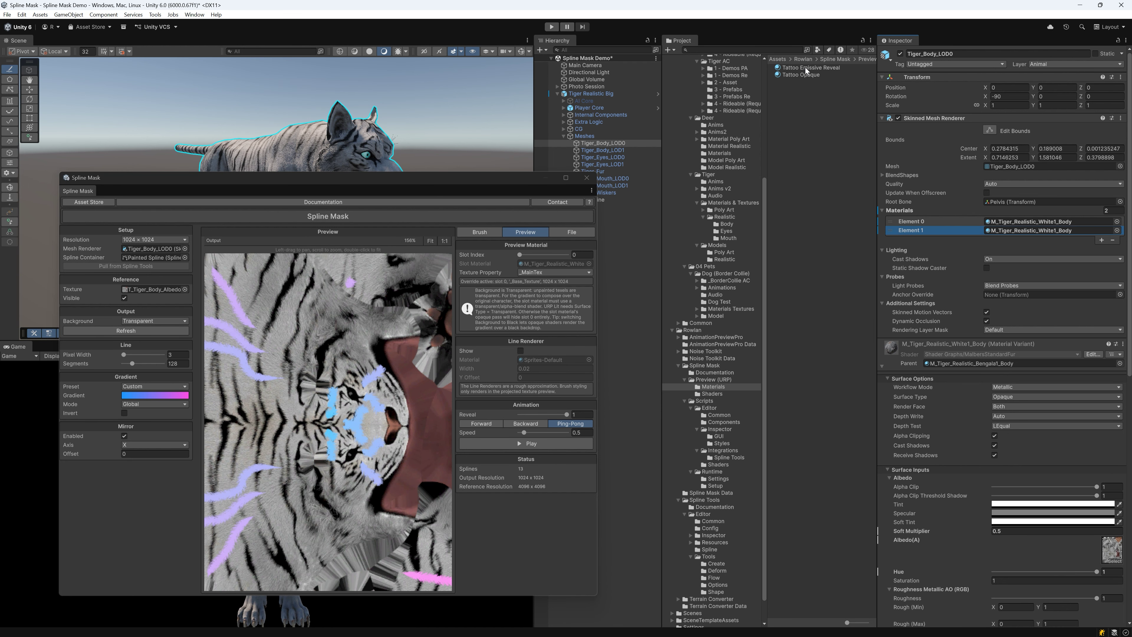
left_click_drag(806, 70, 1014, 232)
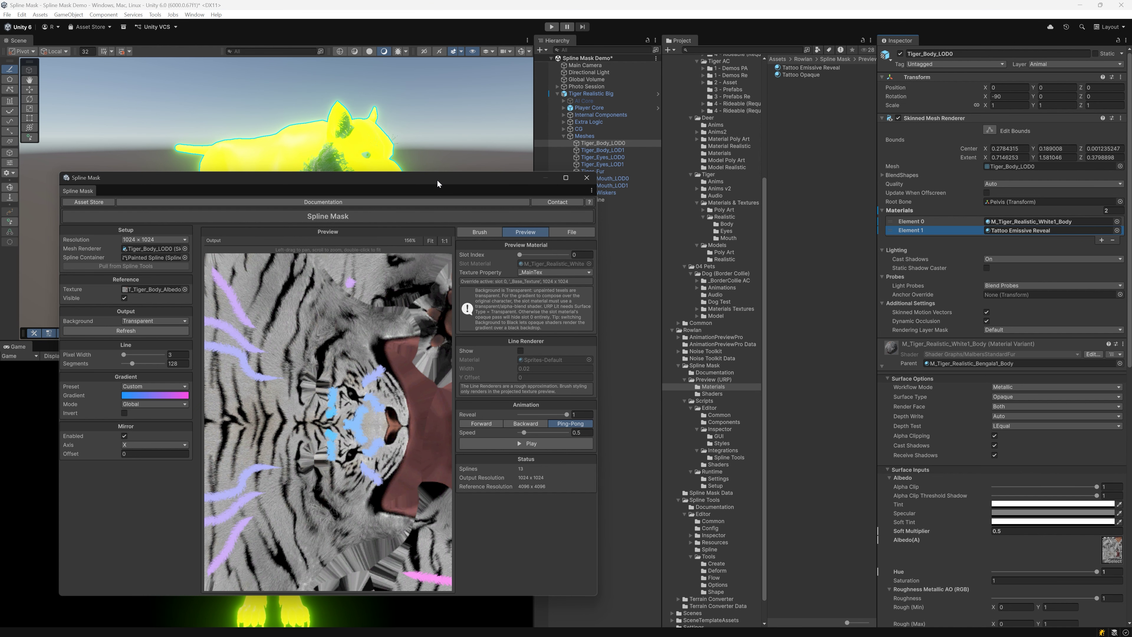
left_click_drag(438, 182, 636, 149)
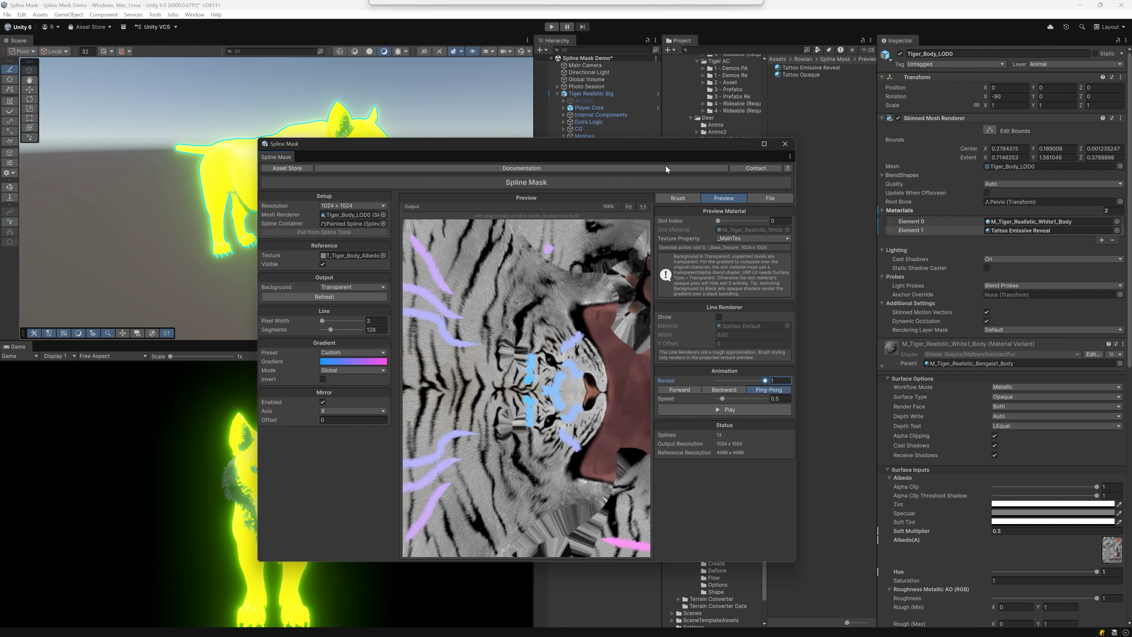
left_click(881, 366)
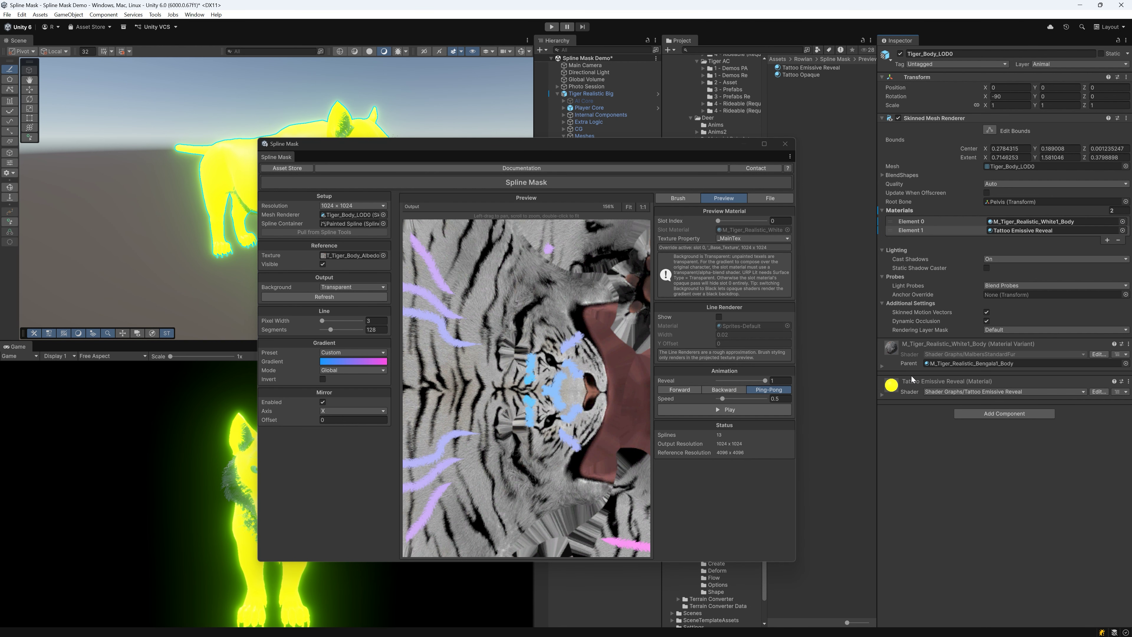
left_click(884, 394)
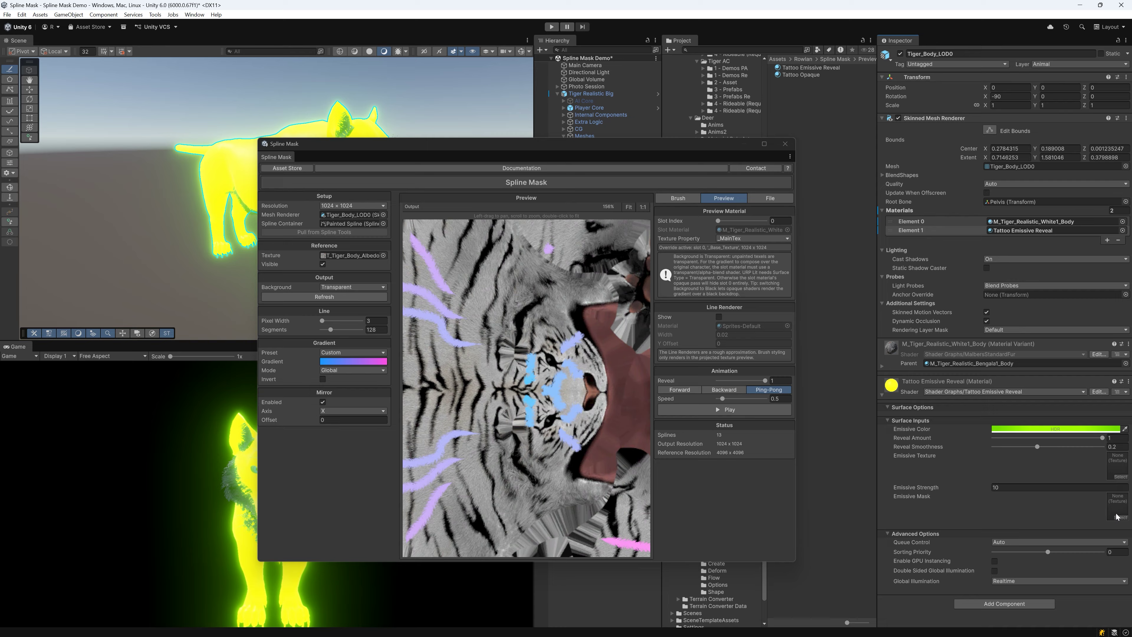
Point the mask preview at slot index 1 and its _Emissive_Mask texture property
left_click_drag(486, 145, 678, 150)
left_click_drag(873, 160, 723, 151)
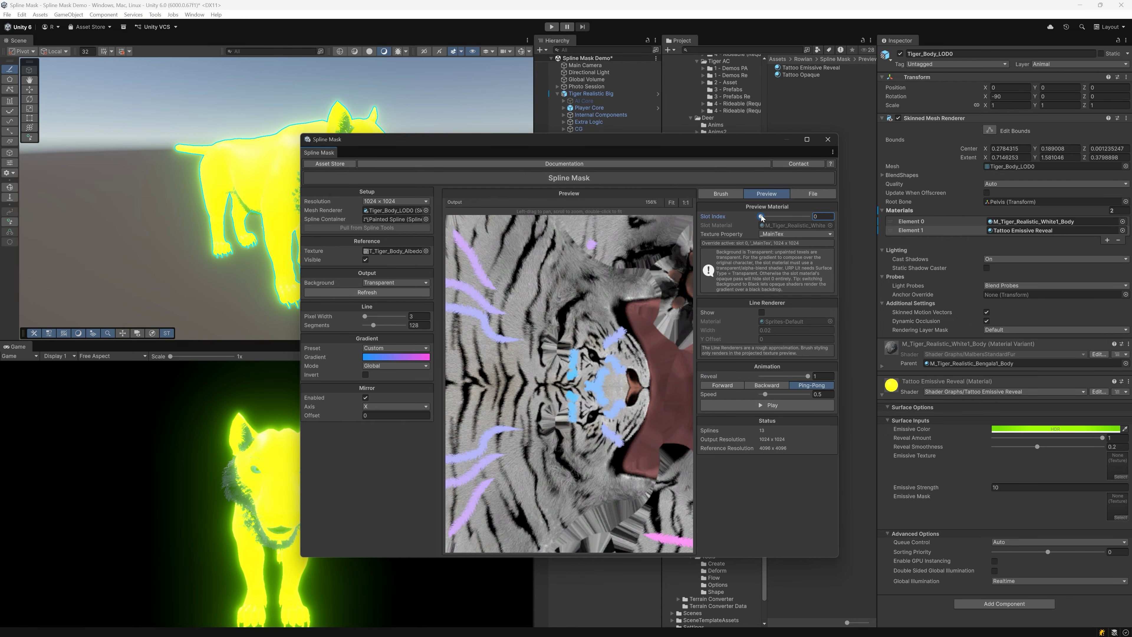
left_click_drag(762, 216, 823, 222)
left_click(787, 235)
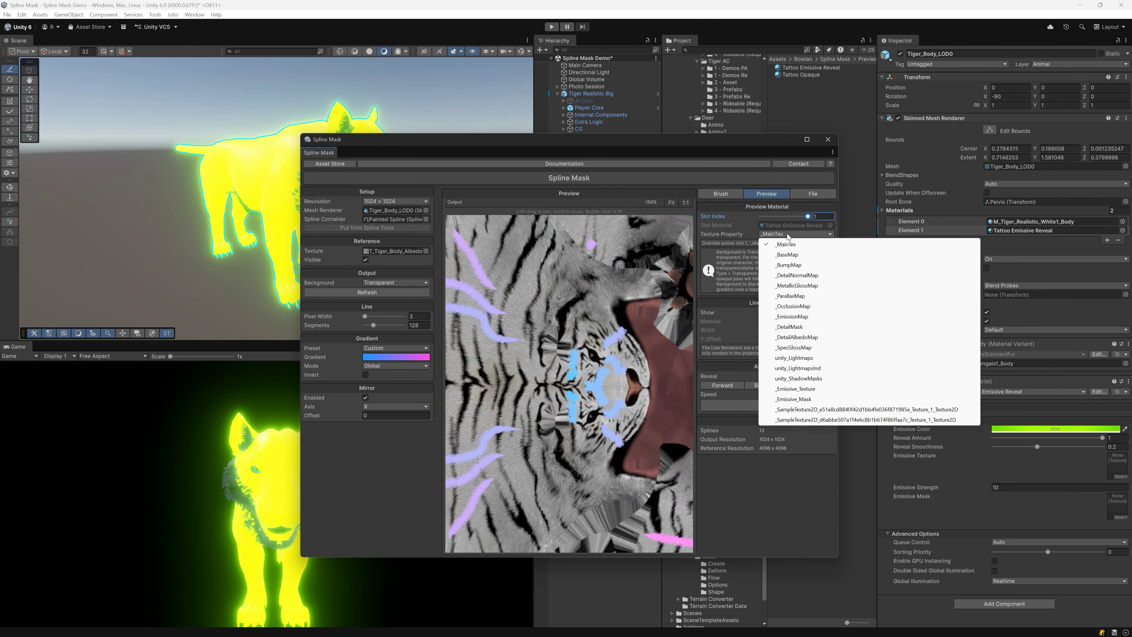
left_click(802, 400)
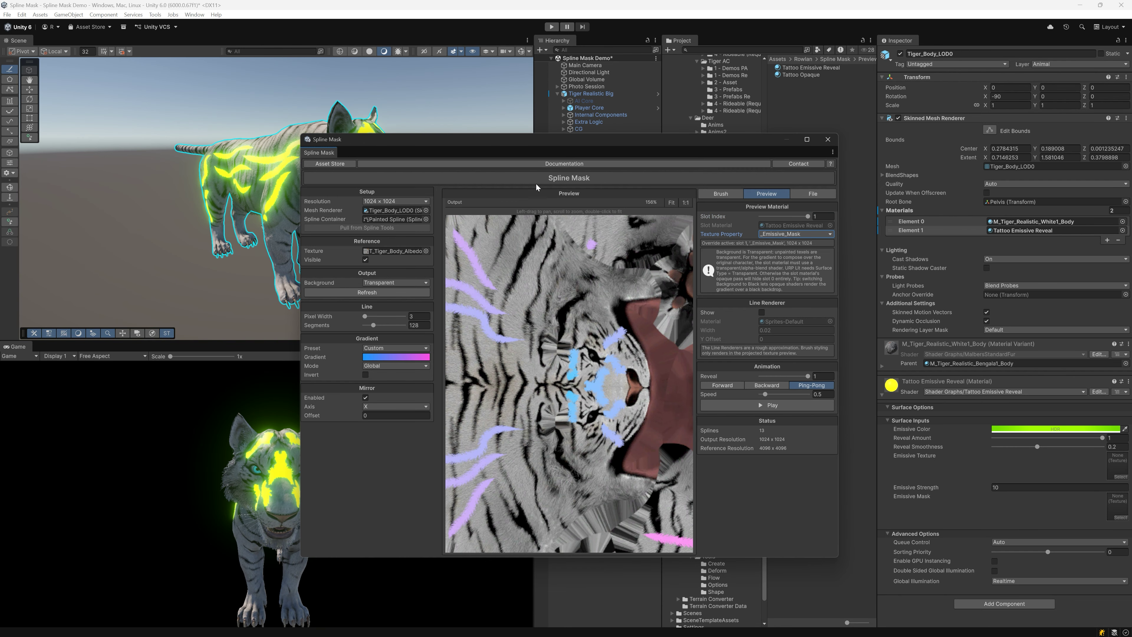
left_click_drag(536, 140, 636, 125)
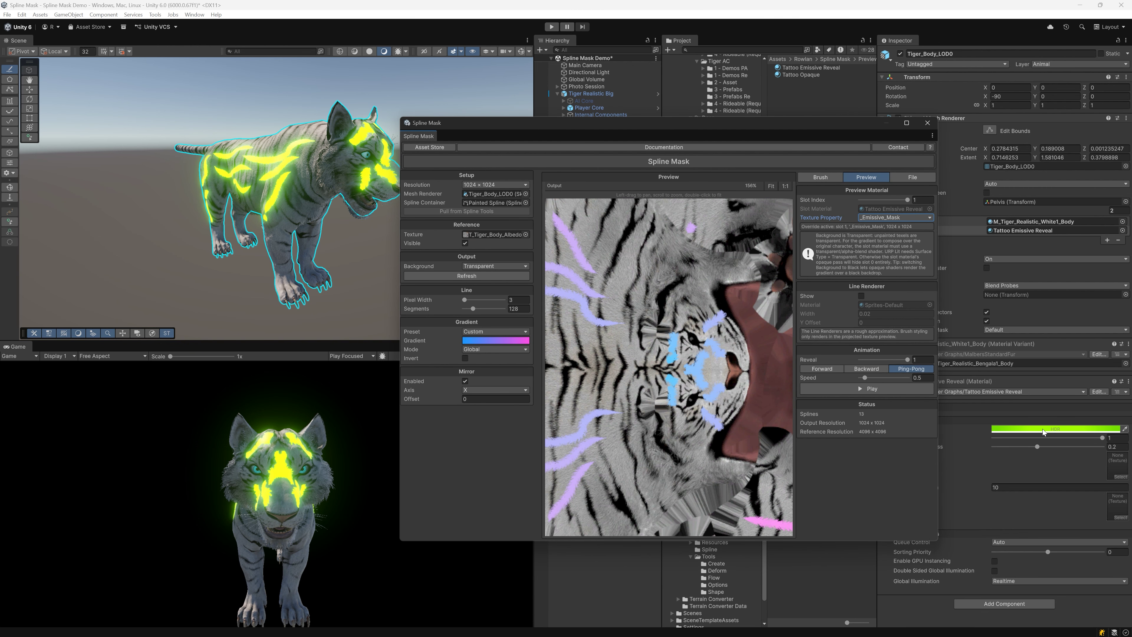
Change the tattoo material's emissive color to cyan and raise its HDR intensity by one stop
left_click(1044, 430)
mouse_move(1041, 445)
left_mouse_down()
mouse_move(1043, 464)
mouse_move(1037, 453)
mouse_move(1098, 451)
left_mouse_up()
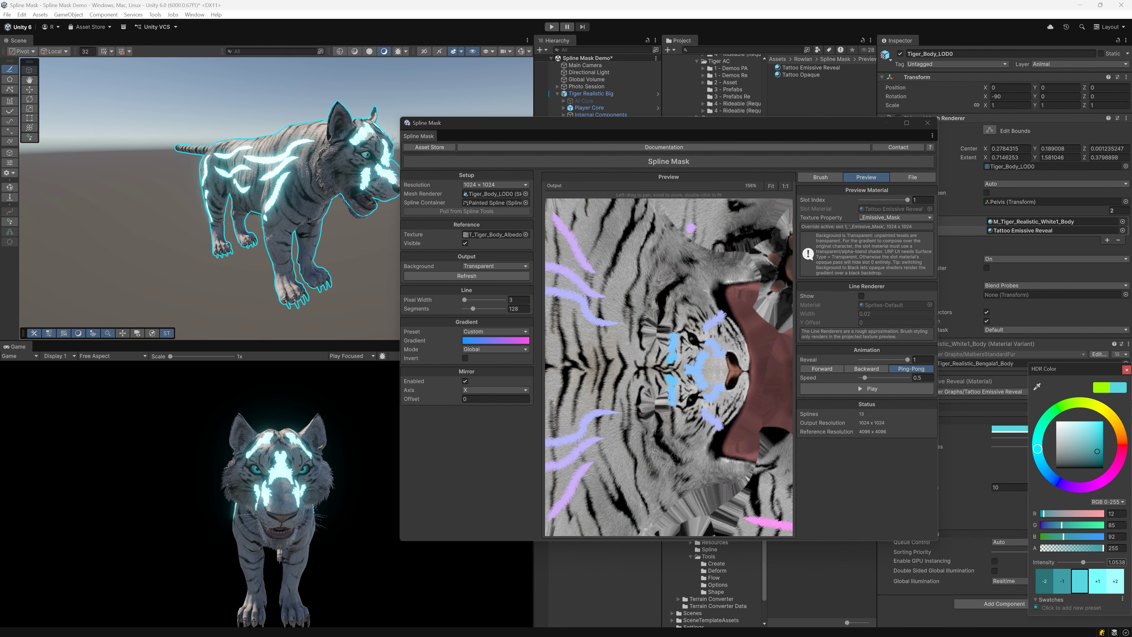
left_click(1099, 582)
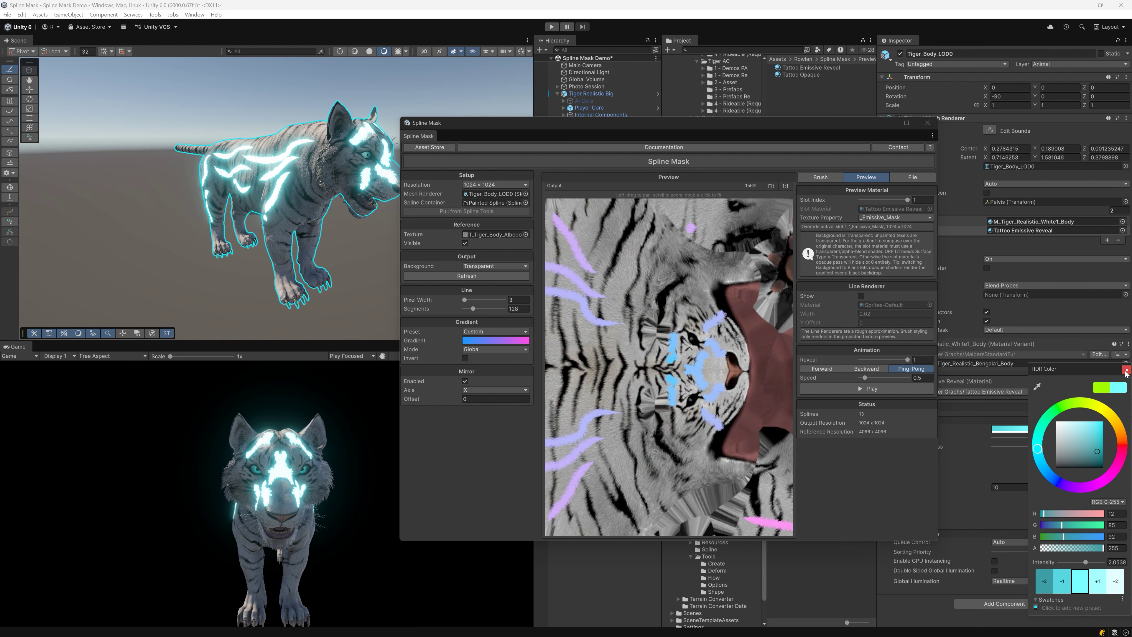
left_click(1127, 371)
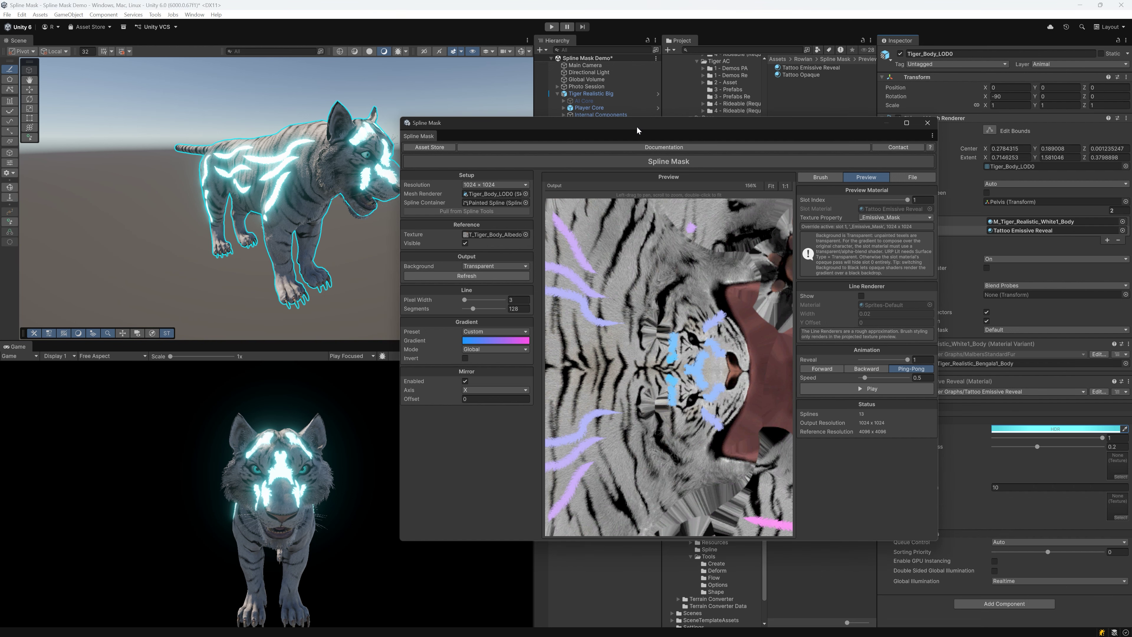
Narrow the Spline Mask window to uncover the material properties and lower the tattoo material's Reveal Amount to 0
left_click_drag(637, 128, 597, 115)
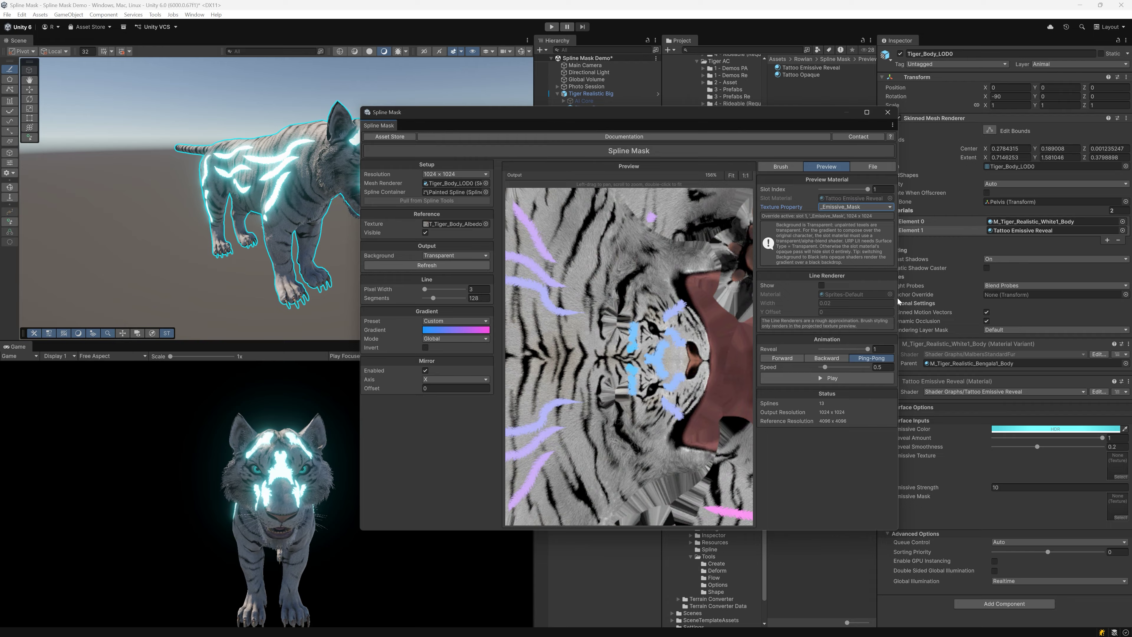
left_click_drag(898, 301, 851, 302)
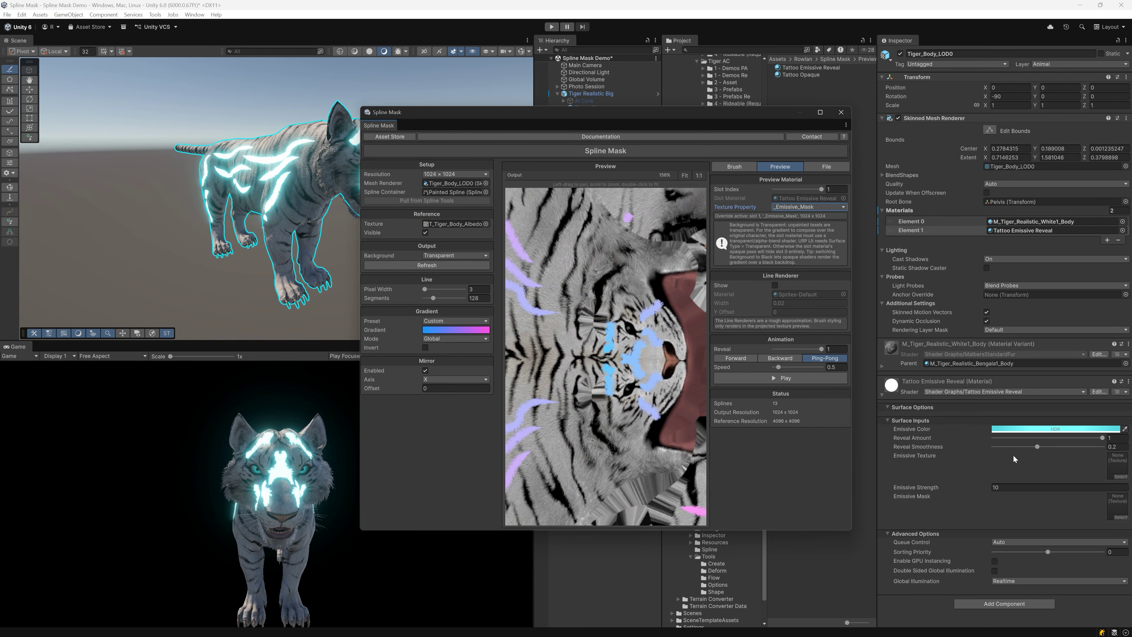
left_click_drag(1102, 441, 685, 221)
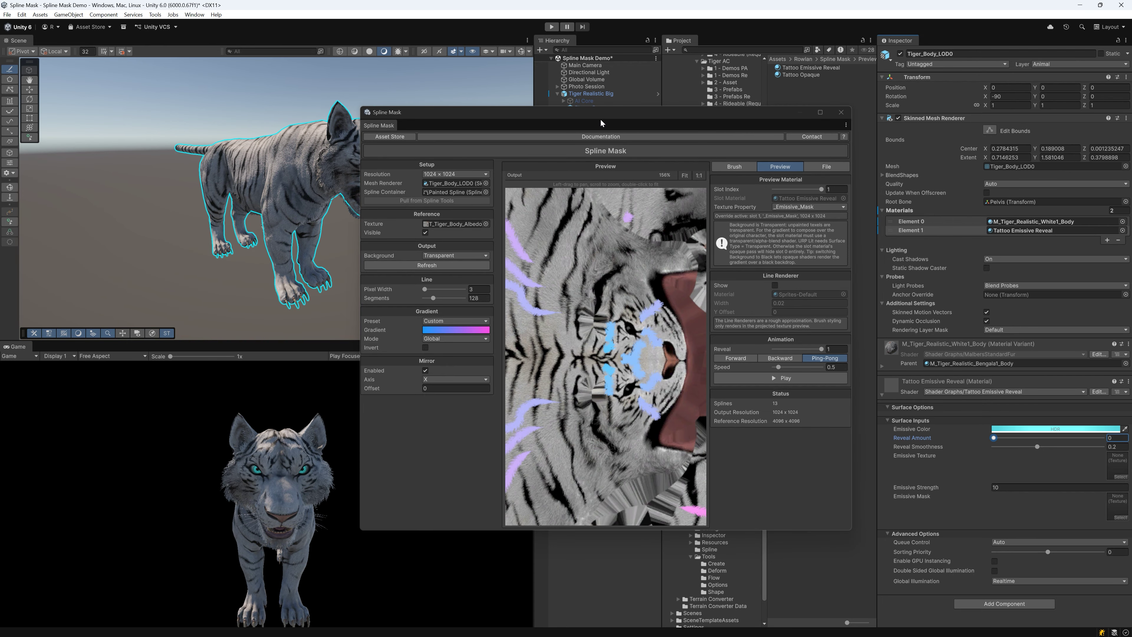
left_click_drag(601, 123, 638, 128)
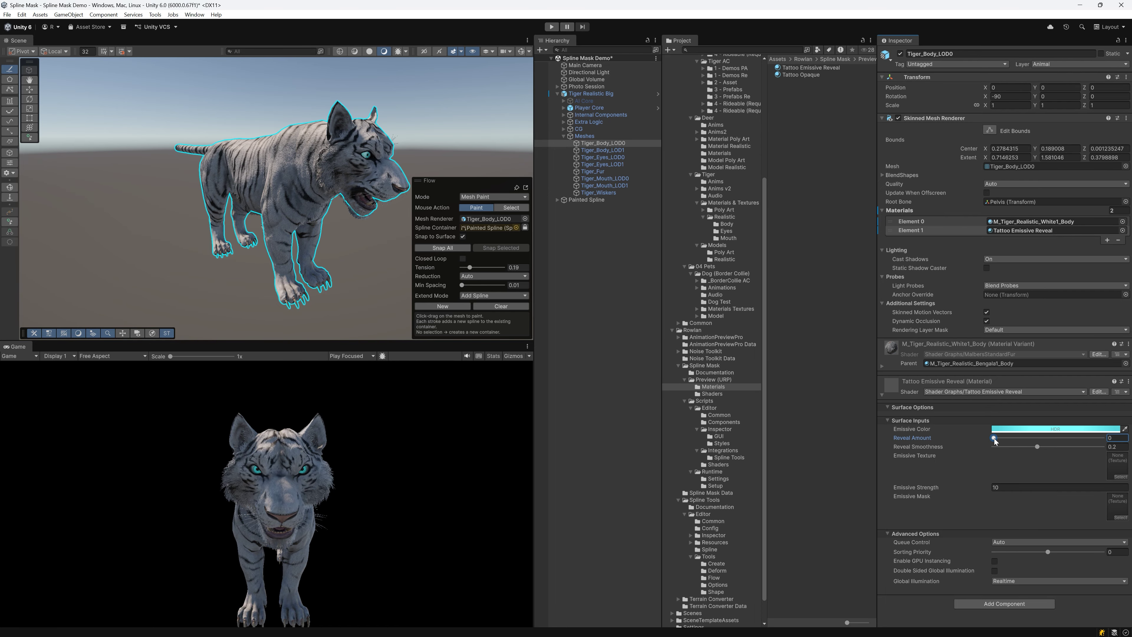
mouse_move(994, 438)
left_mouse_down()
mouse_move(1130, 437)
mouse_move(975, 430)
left_mouse_up()
Invert the mask gradient and apply the Black To White preset
left_click_drag(635, 1, 515, 95)
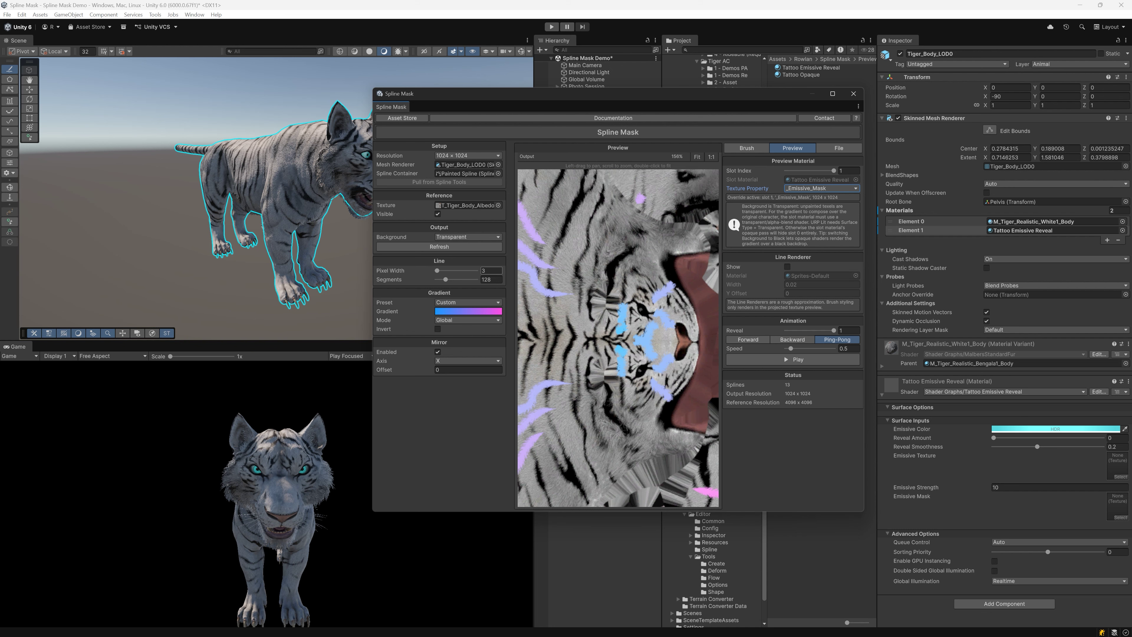
left_click(438, 330)
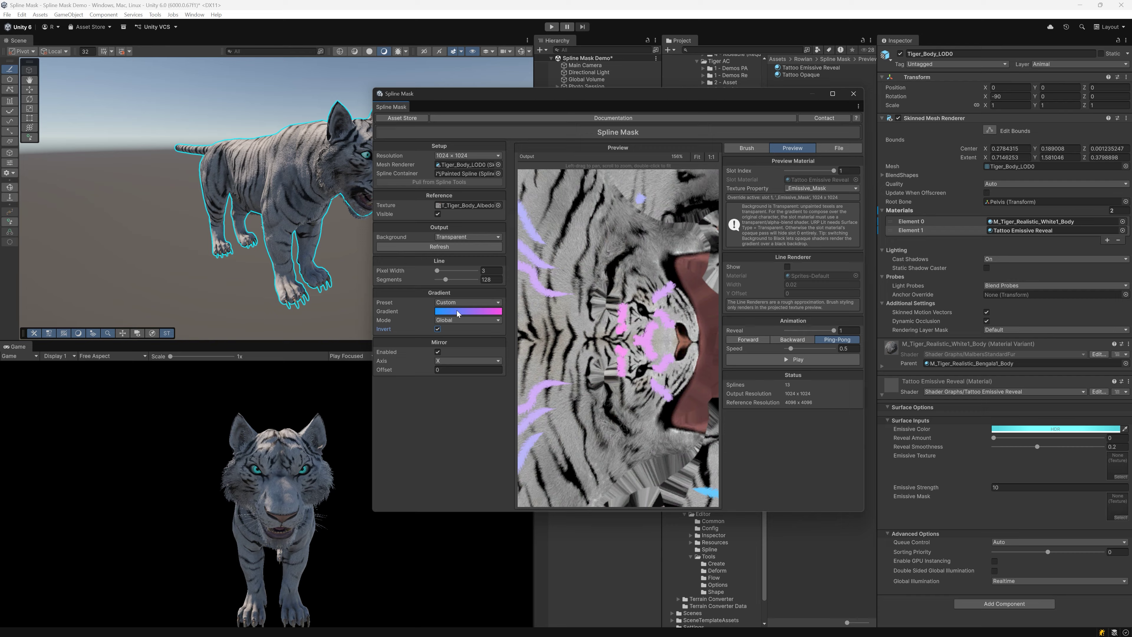
left_click(467, 303)
left_click(491, 322)
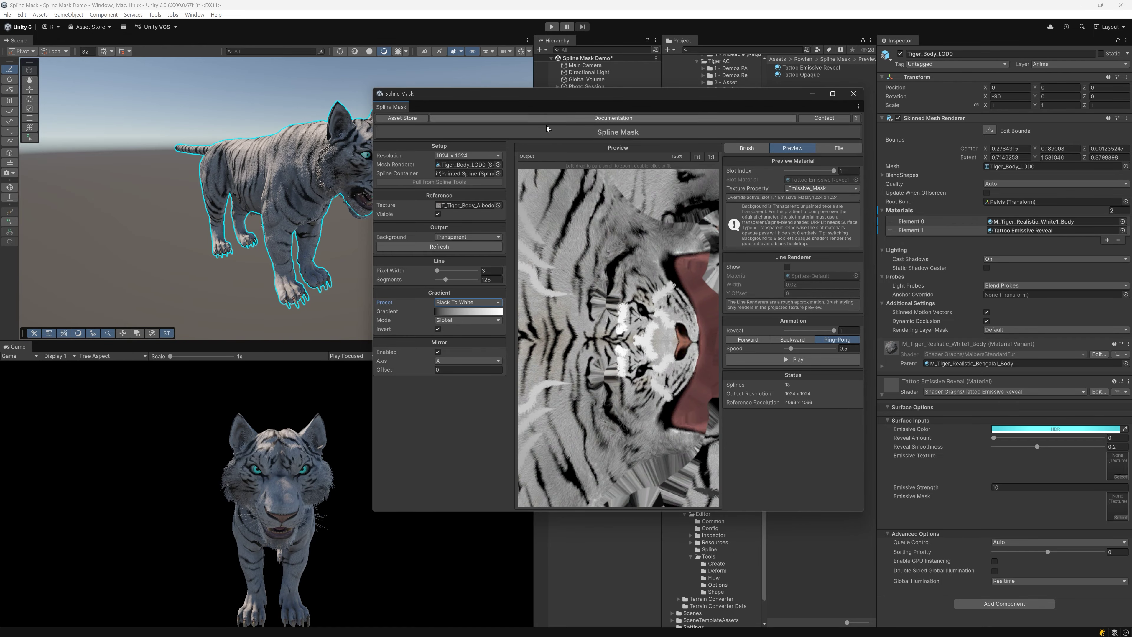
Raise the tattoo material's Reveal Amount to 1 and open the mask's preset and export settings
left_click_drag(551, 93, 664, 138)
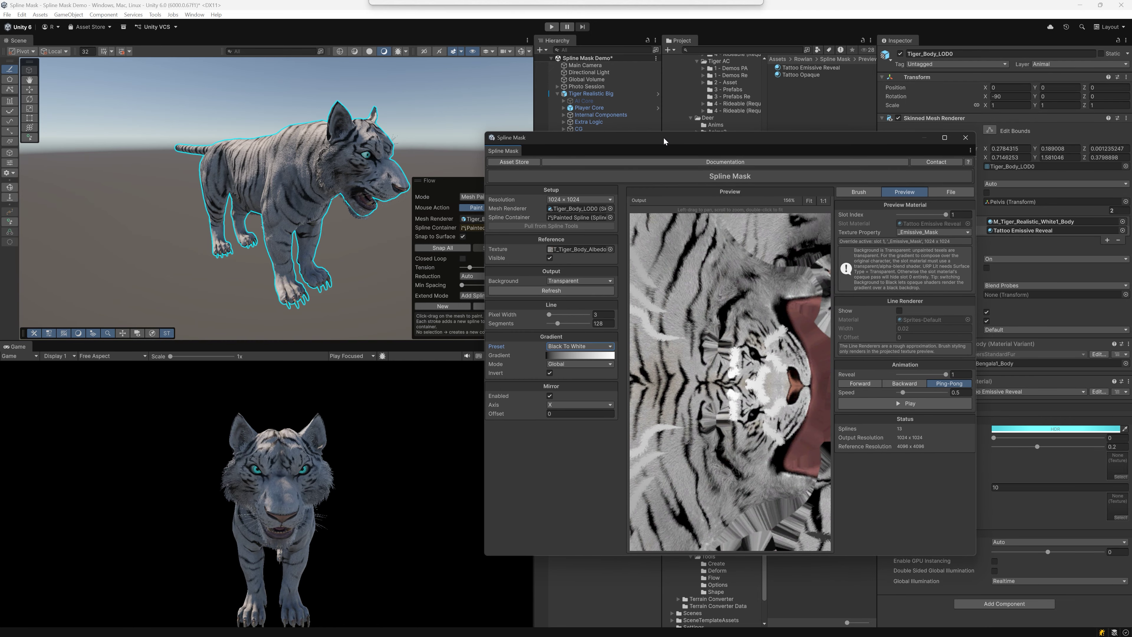
left_click_drag(994, 439, 1123, 450)
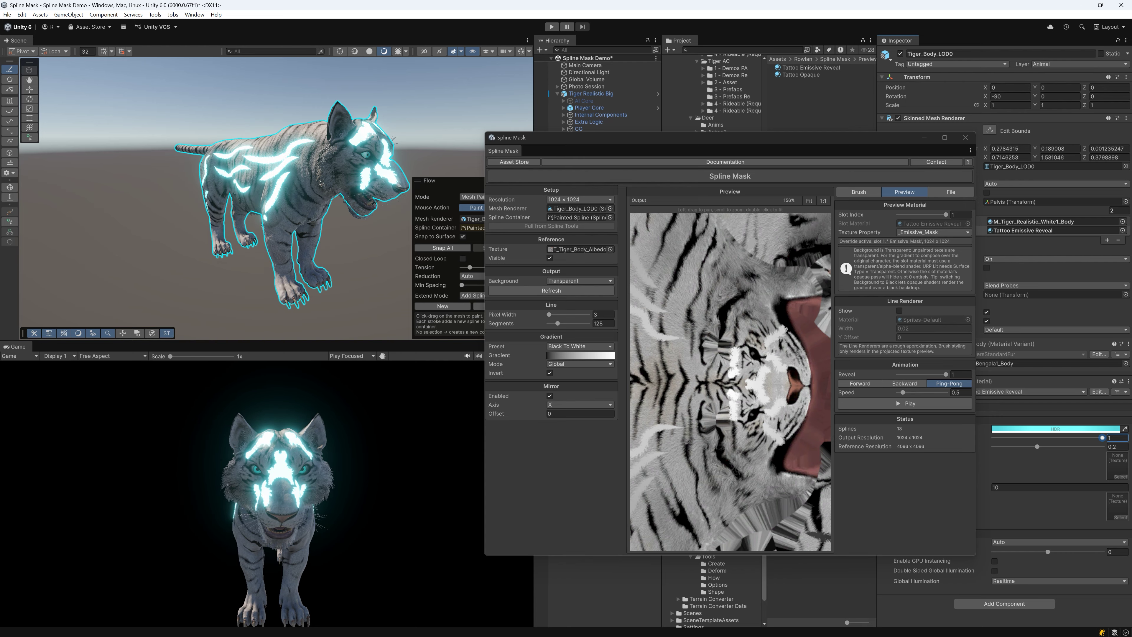
left_click(956, 201)
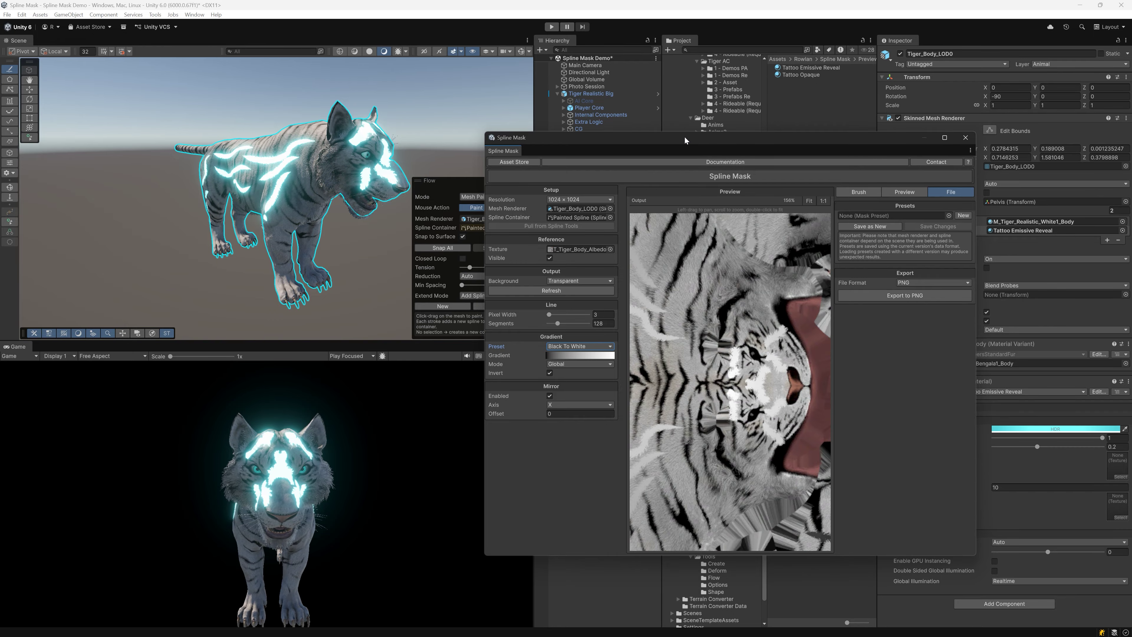
Start the mask's ping-pong reveal animation preview and set the gradient mode to Per Spline
left_click_drag(685, 140, 644, 129)
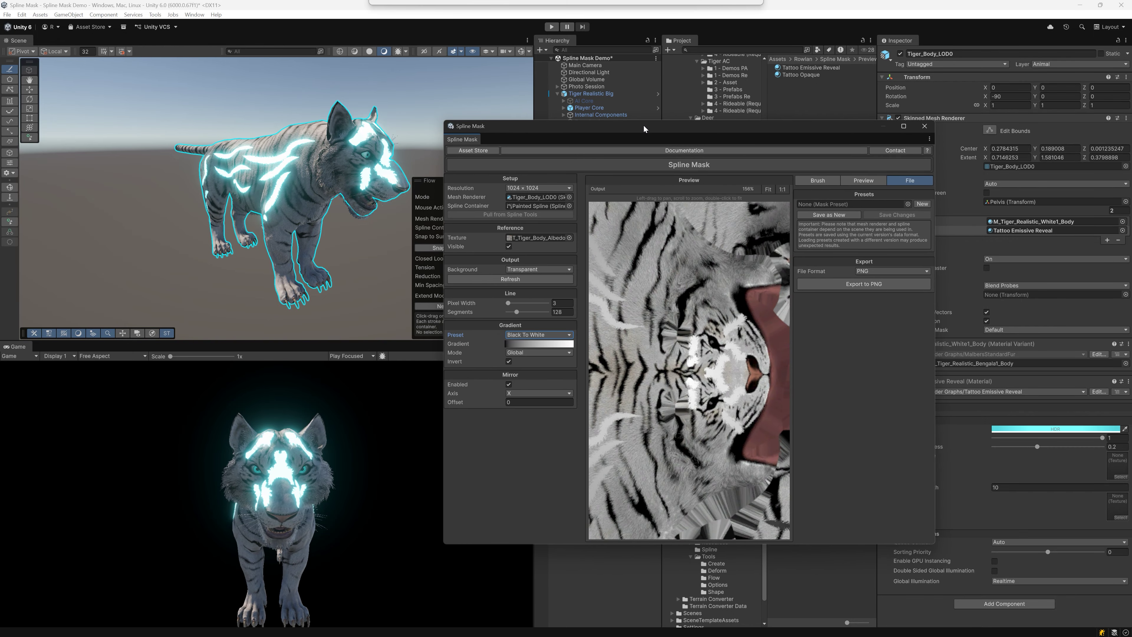
left_click(853, 184)
left_click(871, 393)
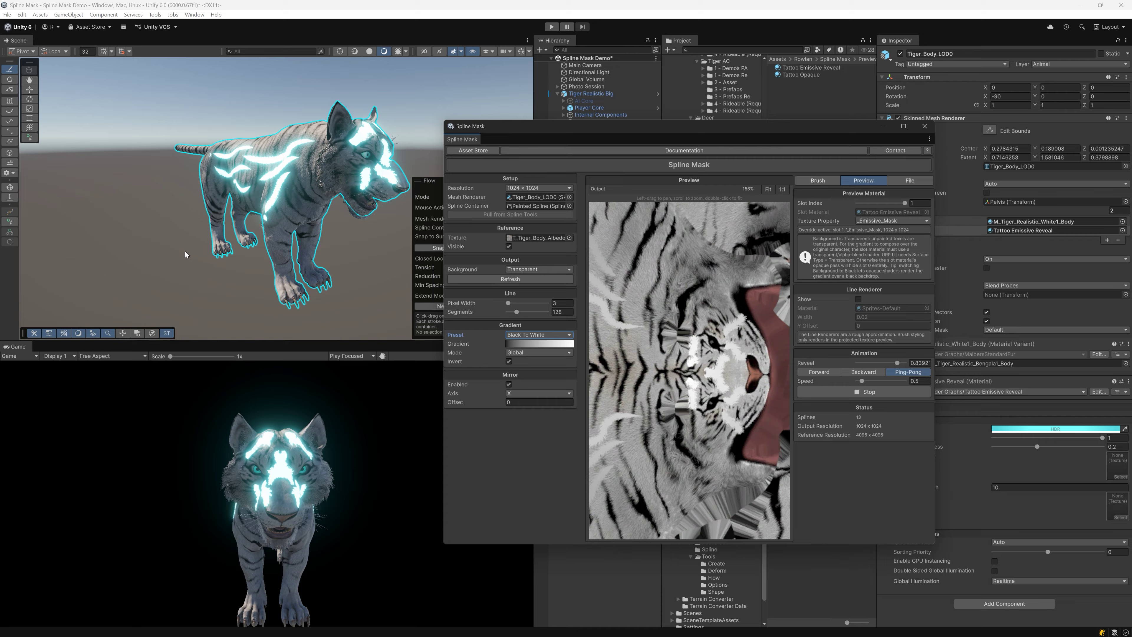
left_click_drag(225, 254, 139, 248, "alt")
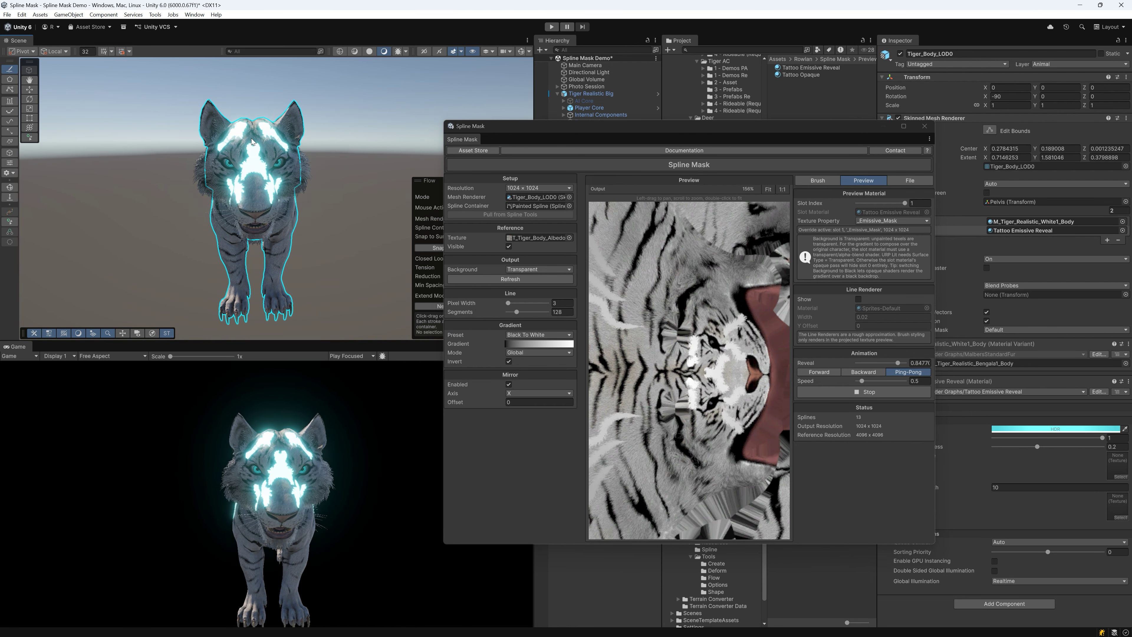
left_click_drag(229, 218, 428, 285, "alt")
left_click(539, 353)
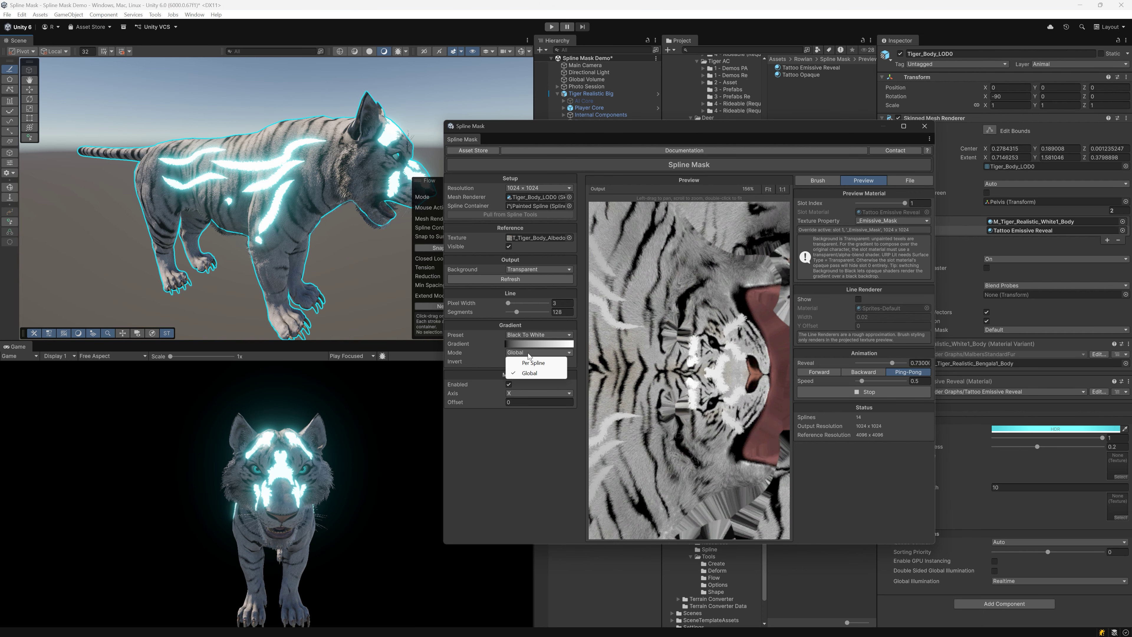
left_click(526, 370)
Paint additional splines on the tiger's flank and hind leg while the reveal animation plays
mouse_move(330, 261)
left_mouse_down()
mouse_move(232, 268)
mouse_move(361, 166)
mouse_move(335, 171)
left_mouse_up()
scroll(361, 167, "up", 3)
right_click_drag(312, 165, 323, 176)
left_click_drag(246, 133, 279, 140)
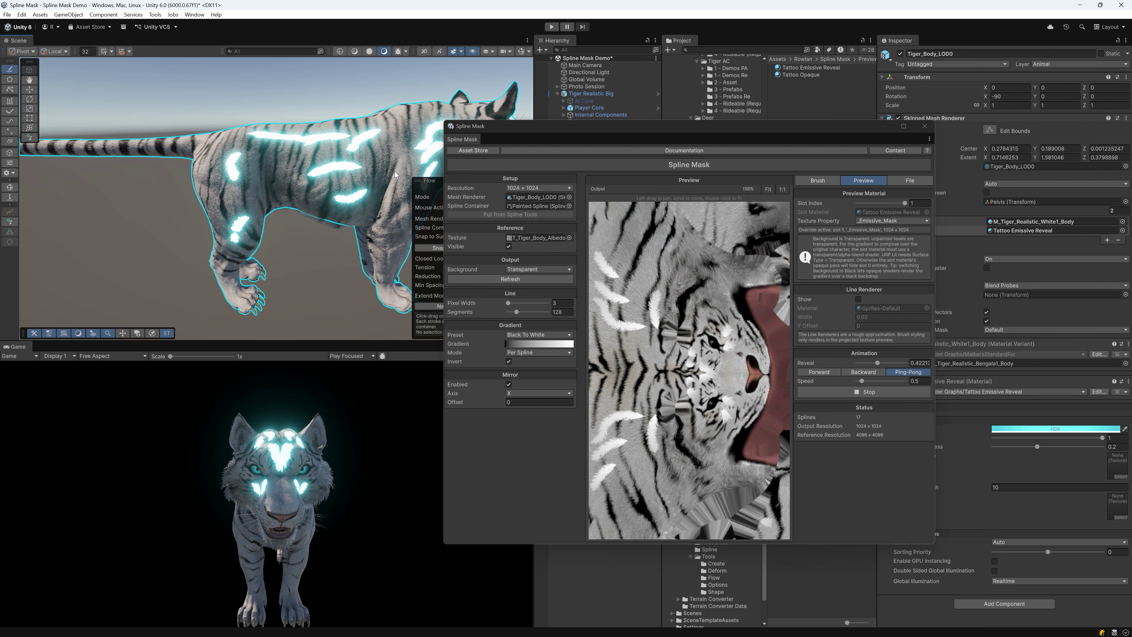
mouse_move(268, 201)
left_mouse_down("alt")
mouse_move(328, 209)
mouse_move(352, 229)
left_mouse_up("alt")
scroll(353, 231, "up", 3)
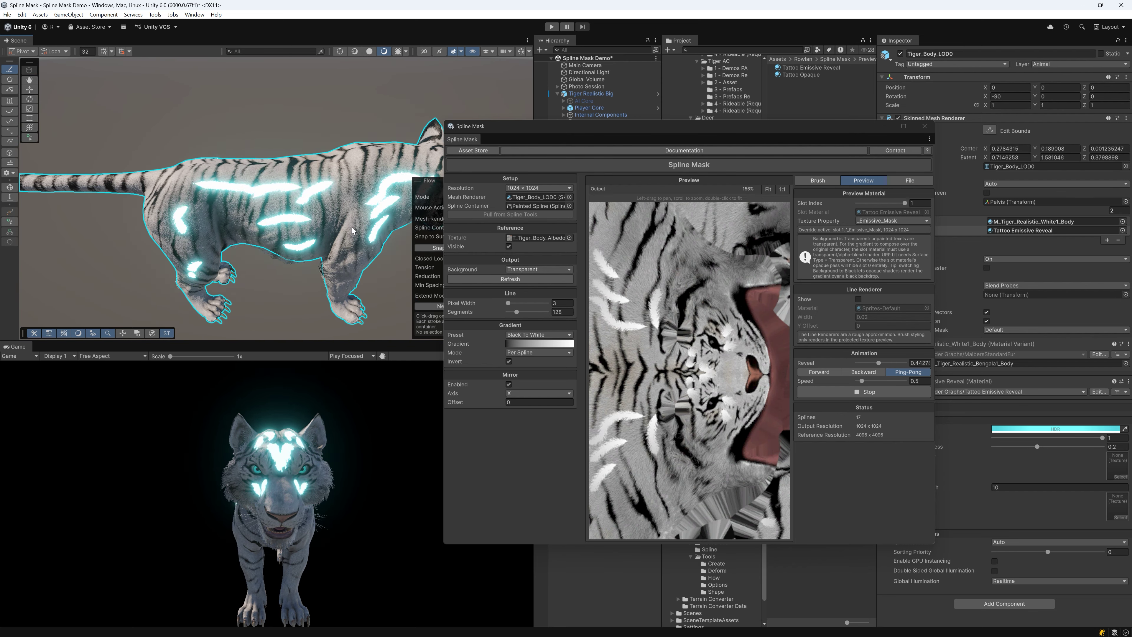
mouse_move(352, 230)
left_mouse_down()
mouse_move(319, 196)
mouse_move(323, 148)
mouse_move(346, 222)
mouse_move(286, 235)
mouse_move(3, 212)
left_mouse_up()
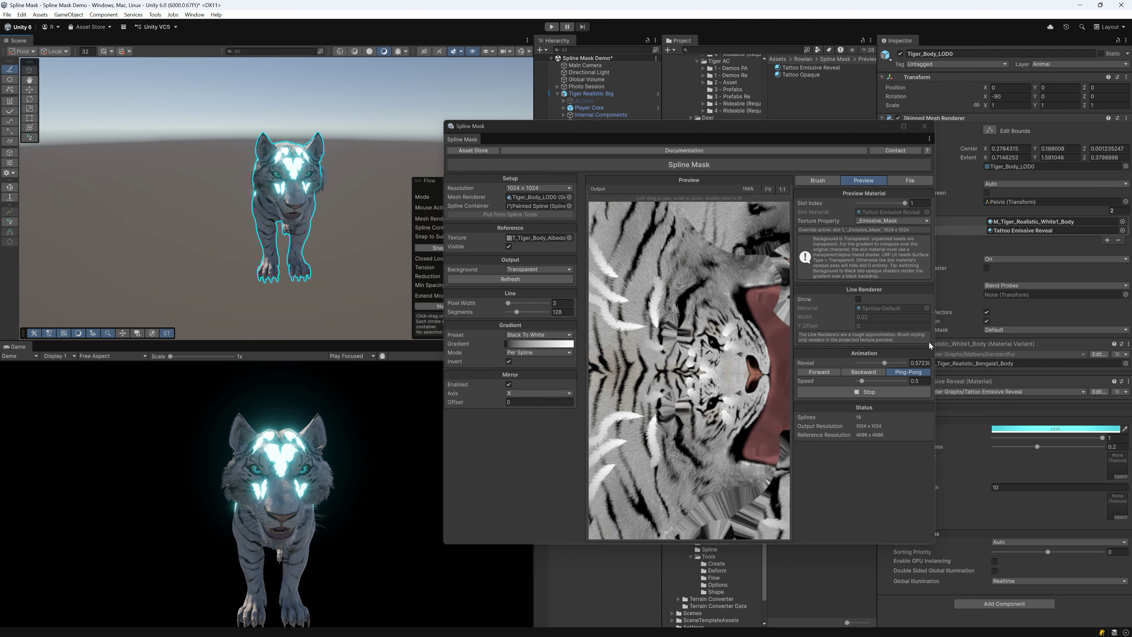
Stop the reveal animation and set the mask line's Pixel Width to 1
left_click(882, 391)
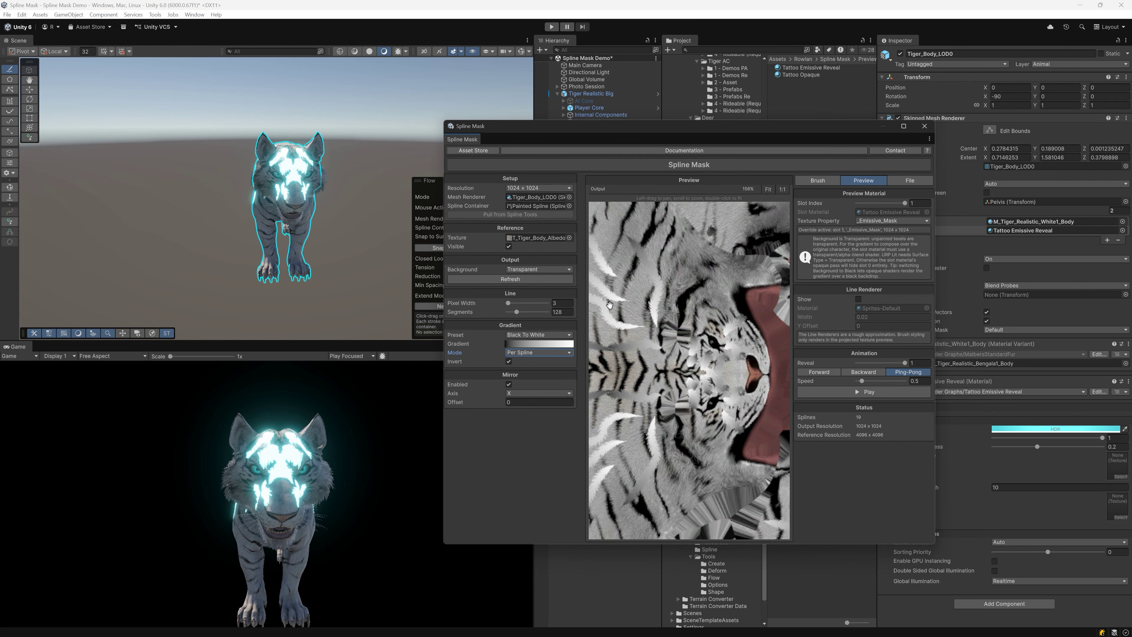
left_click(508, 304)
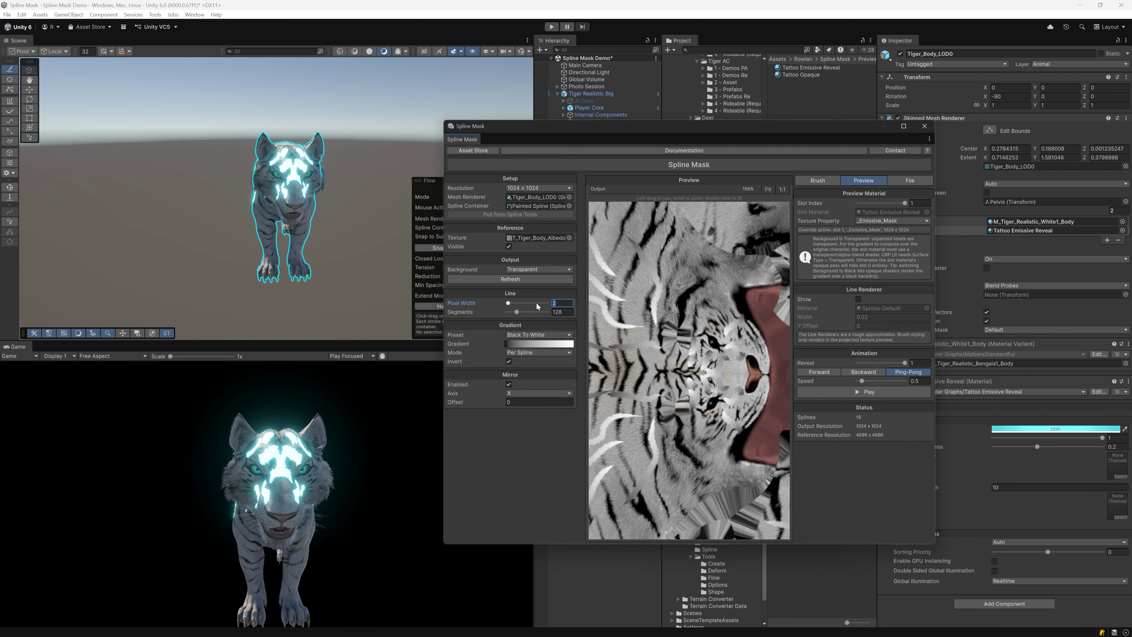
type("1")
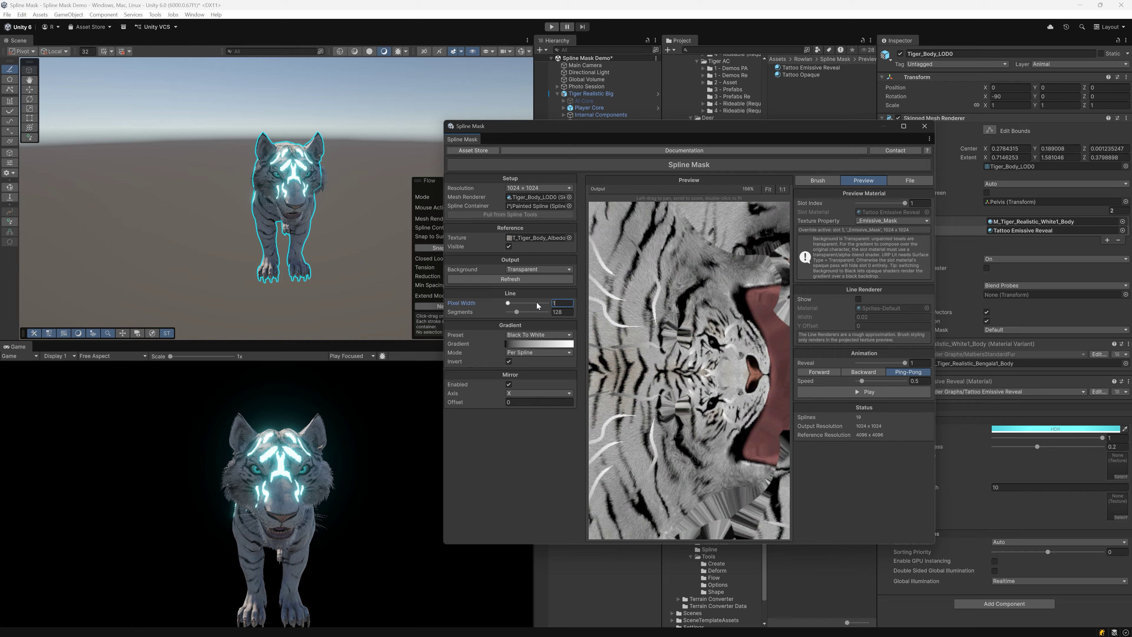
Replay the reveal animation to examine the thinner tattoo lines from the tiger's side and front, and stop the playback
left_click(859, 392)
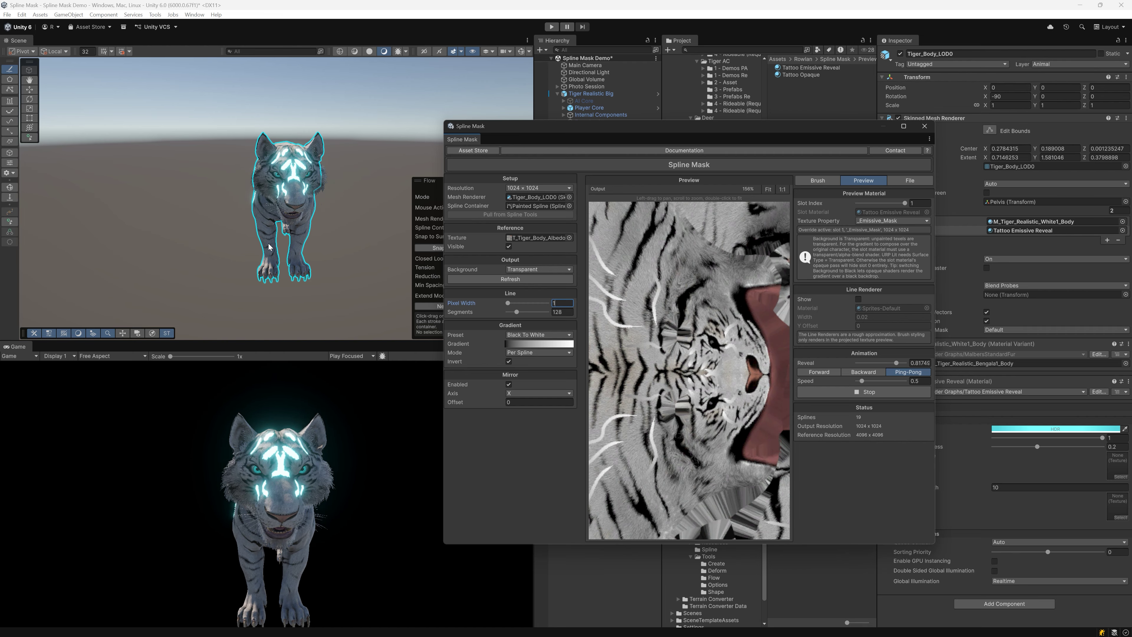
left_click_drag(269, 246, 505, 220, "alt")
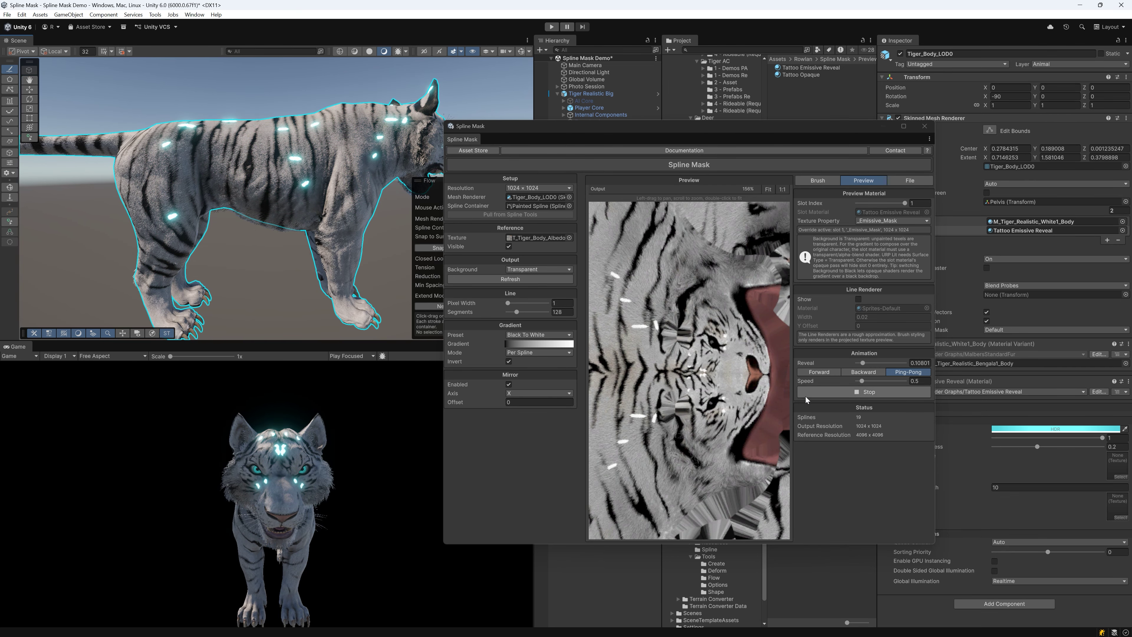
left_click(849, 390)
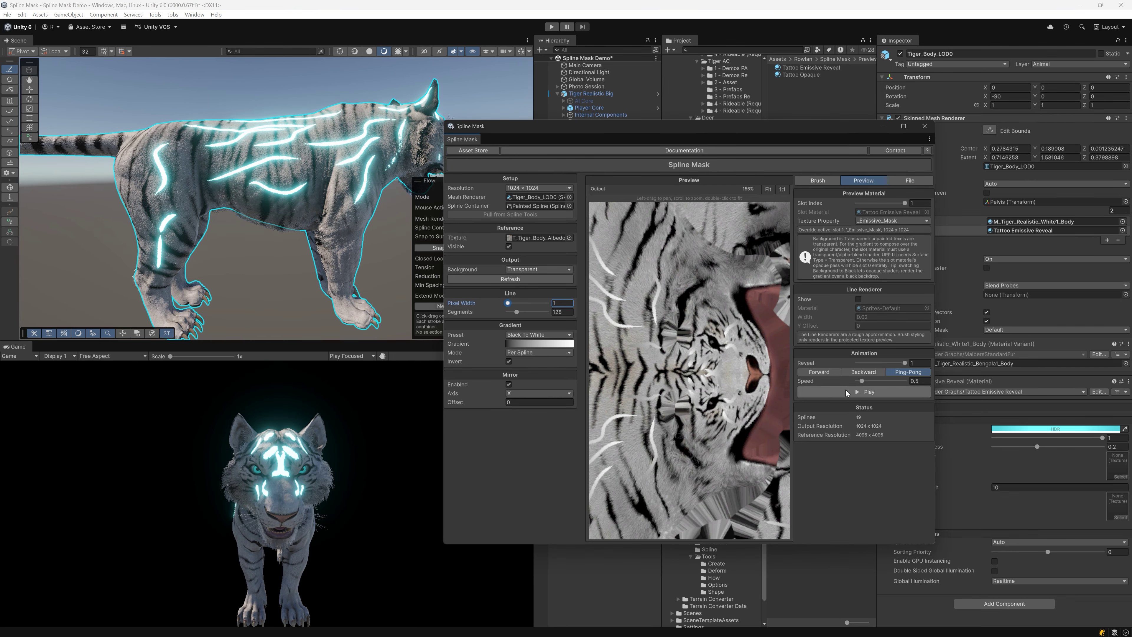
left_click_drag(192, 226, 76, 245, "alt")
scroll(78, 249, "down", 3)
scroll(72, 243, "up", 4)
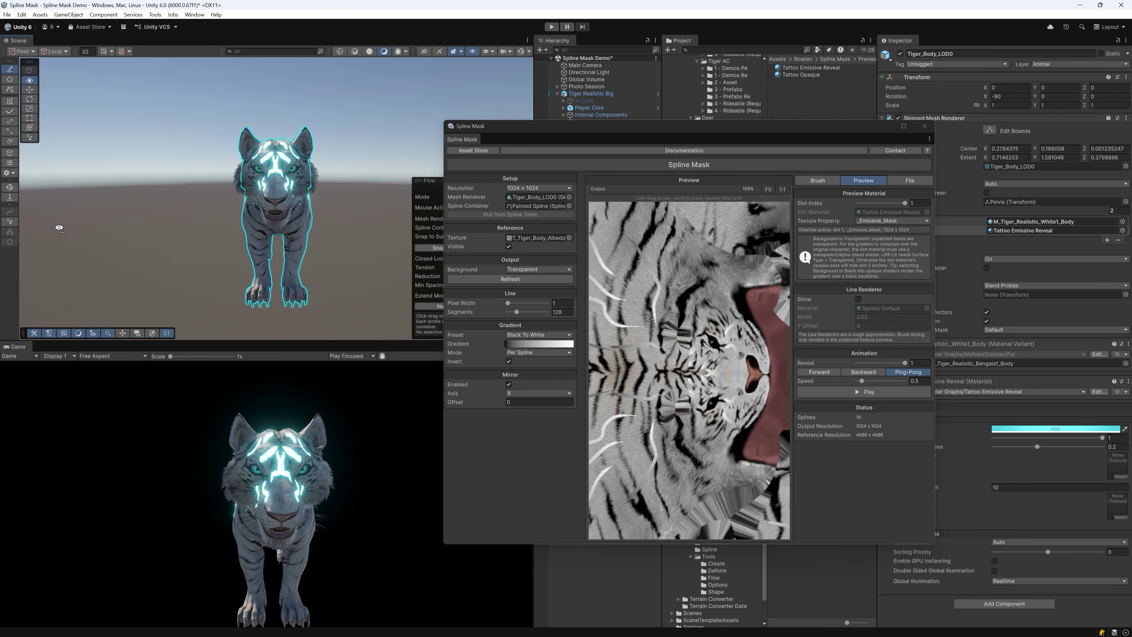